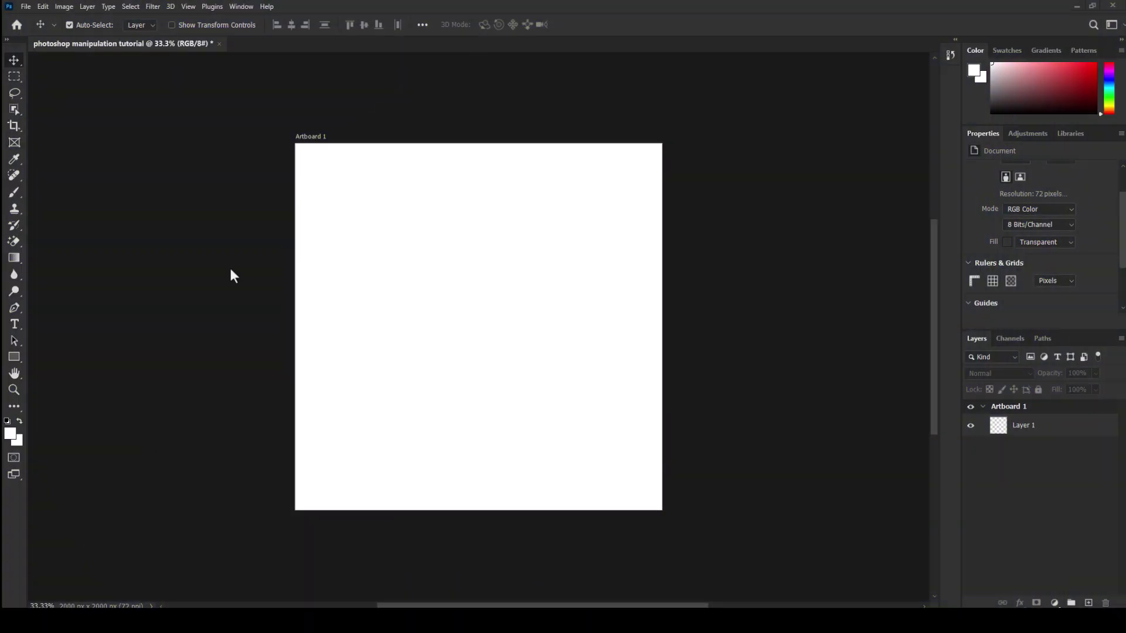
Open the six Downloads PNGs together: juice bottle, grapefruit, peel spiral, water drops, orange and grapefruit slice
key("ctrl+o")
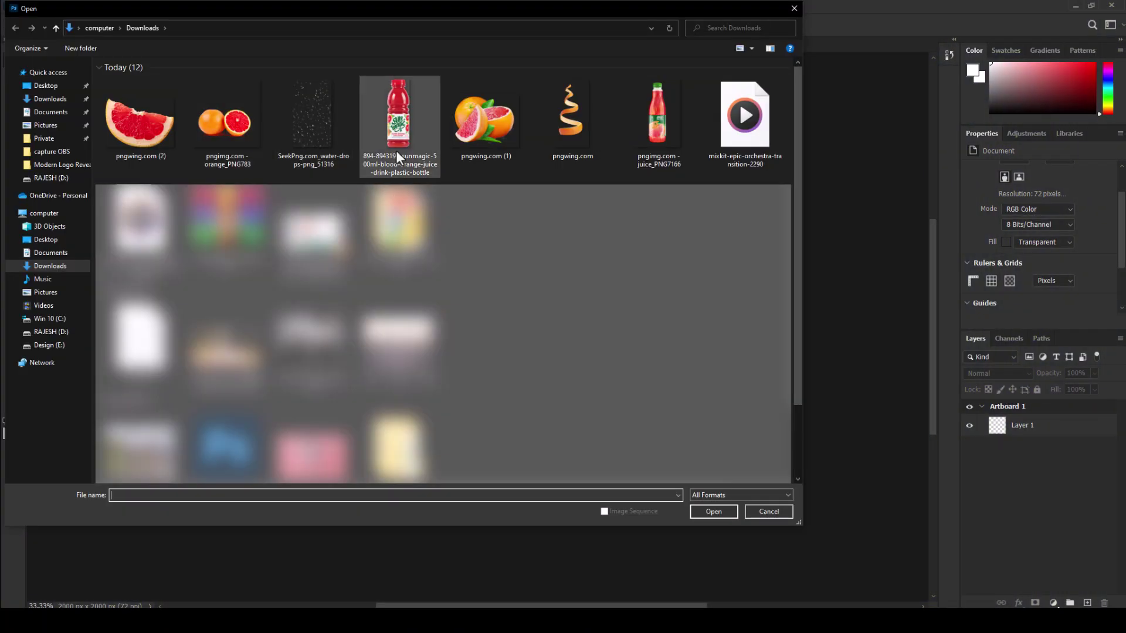
left_click(397, 153)
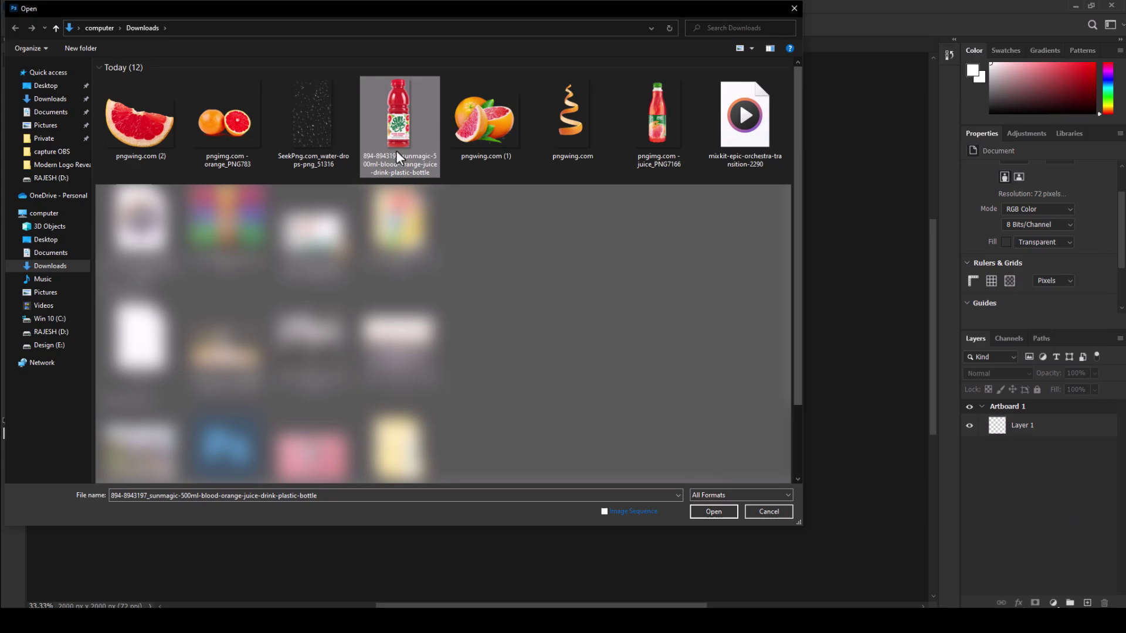
left_click(487, 139, "ctrl")
left_click(558, 136, "ctrl")
left_click(301, 153, "ctrl")
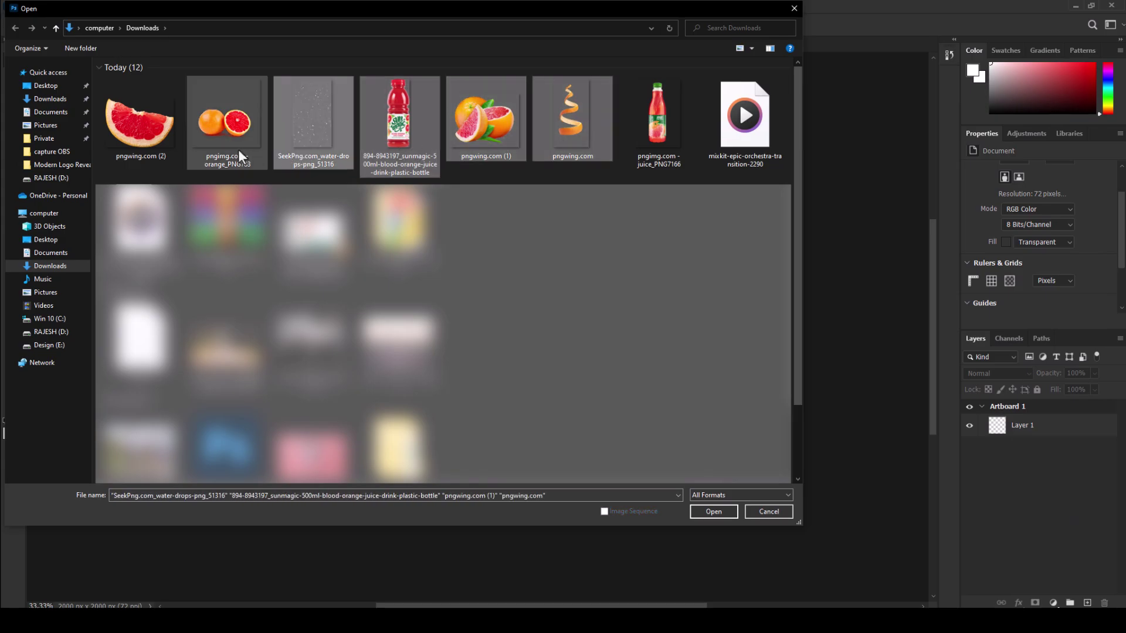
left_click(238, 149, "ctrl")
left_click(139, 152, "ctrl")
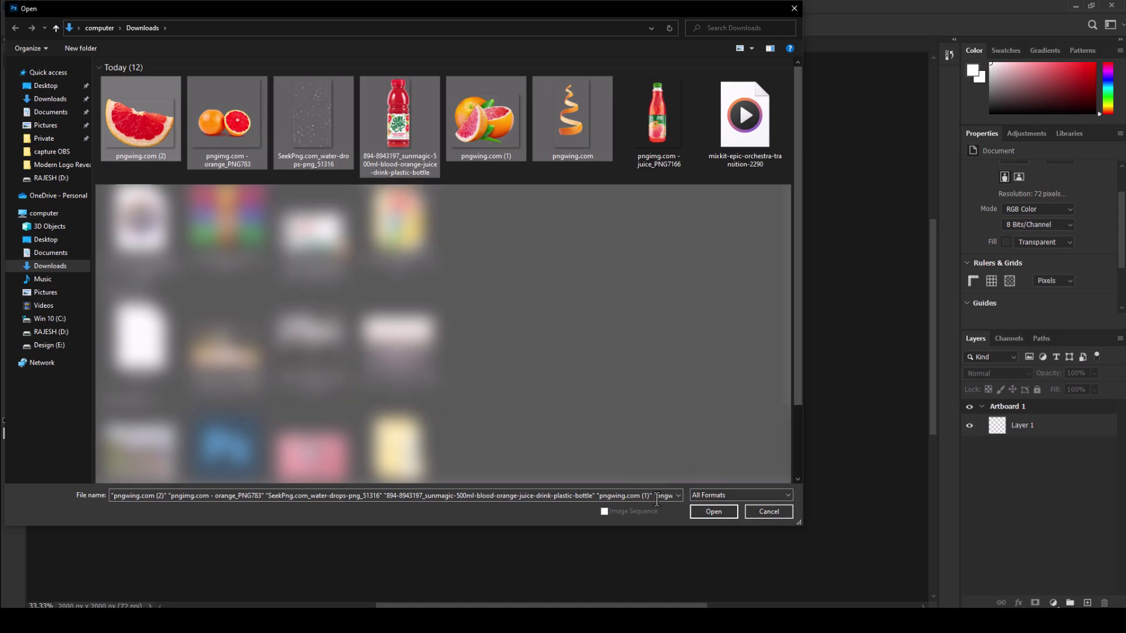
left_click(712, 512)
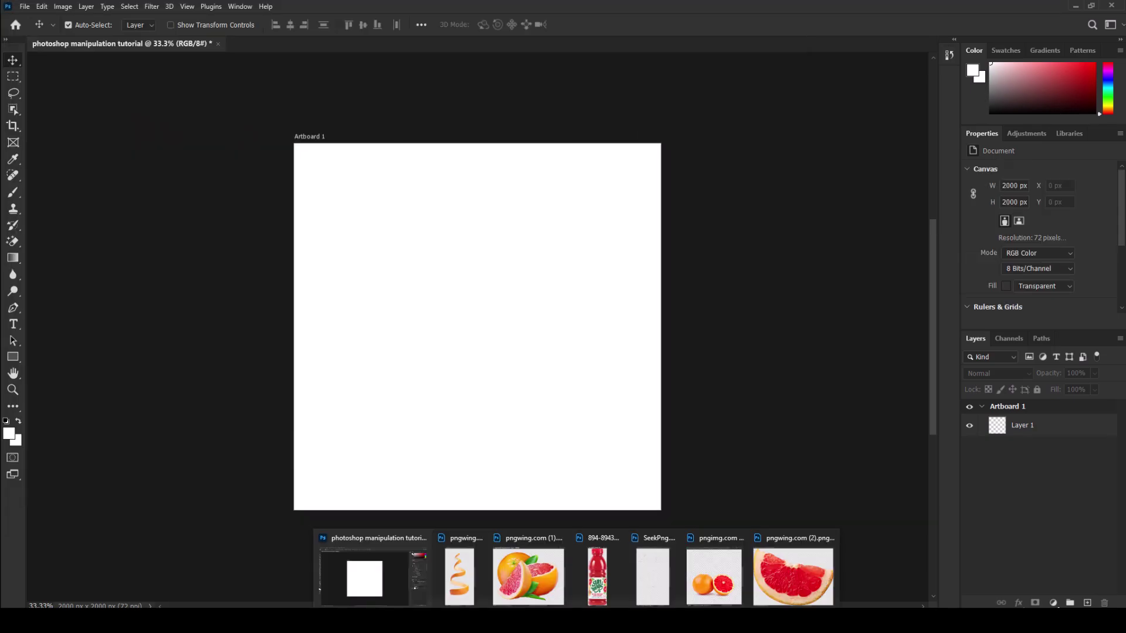
mouse_move(596, 572)
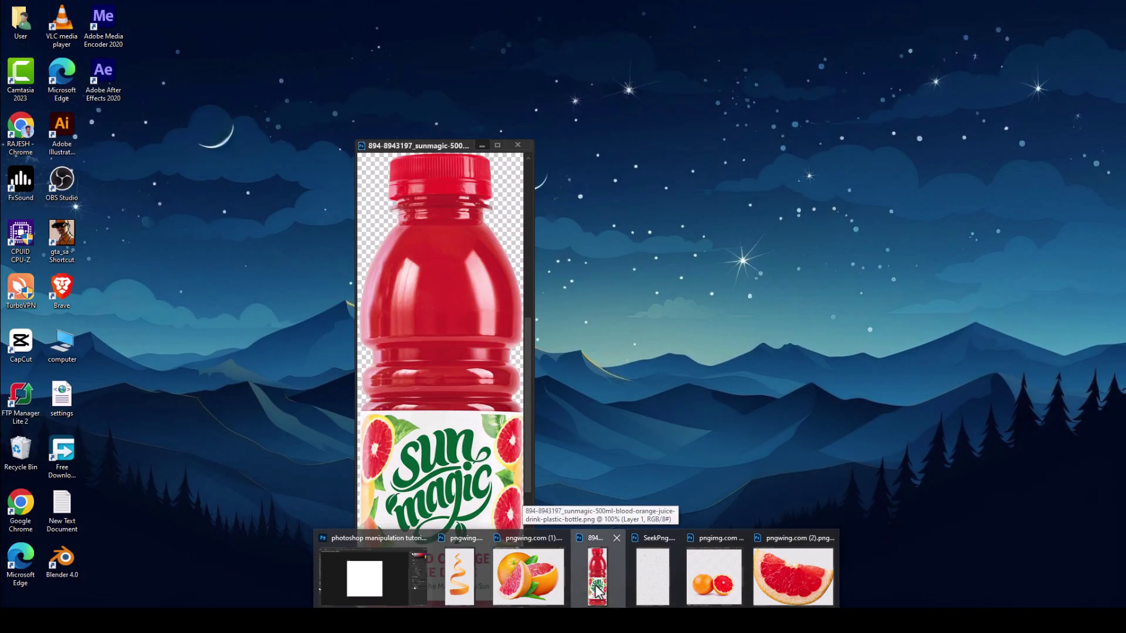
Copy the juice bottle onto the artboard as its own layer, close its document, and centre it
left_click(595, 583)
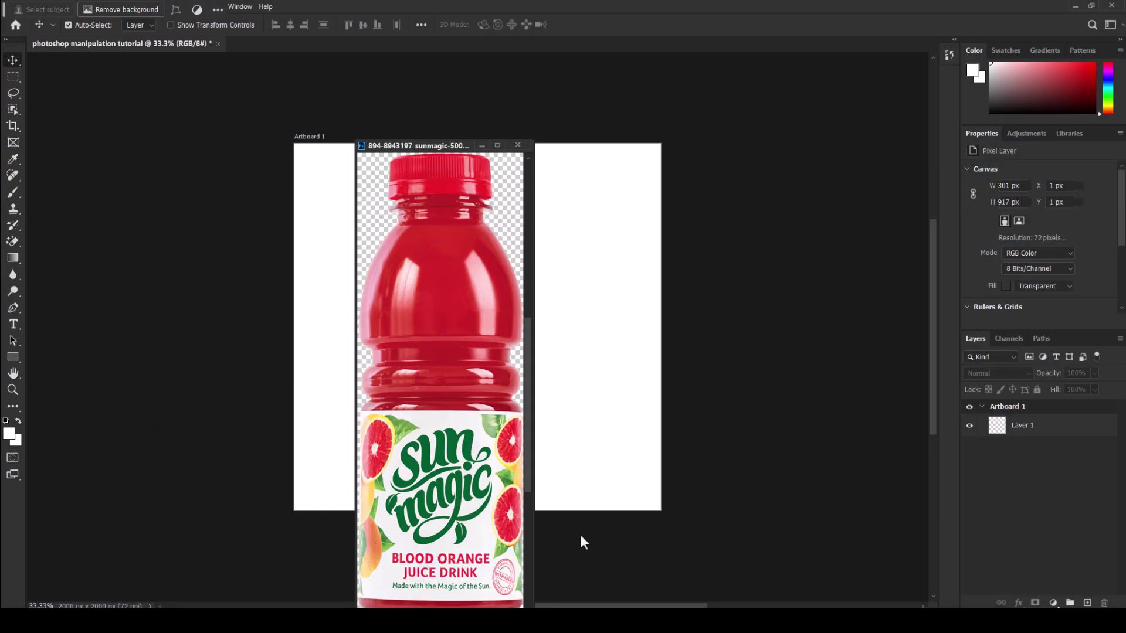
left_click(557, 305)
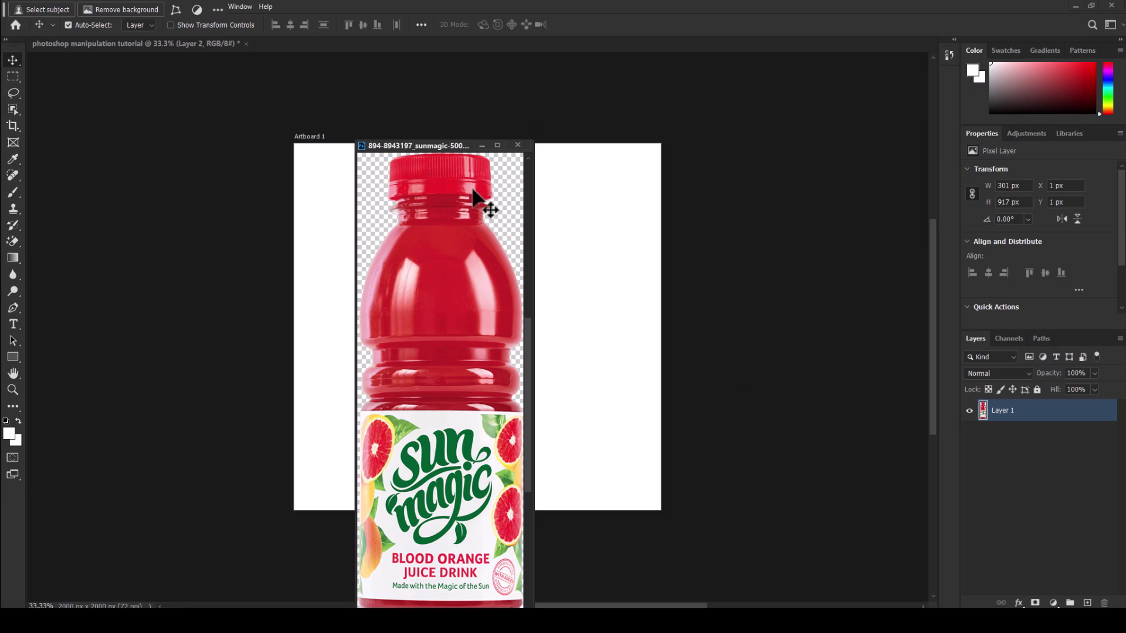
left_click_drag(490, 200, 558, 328)
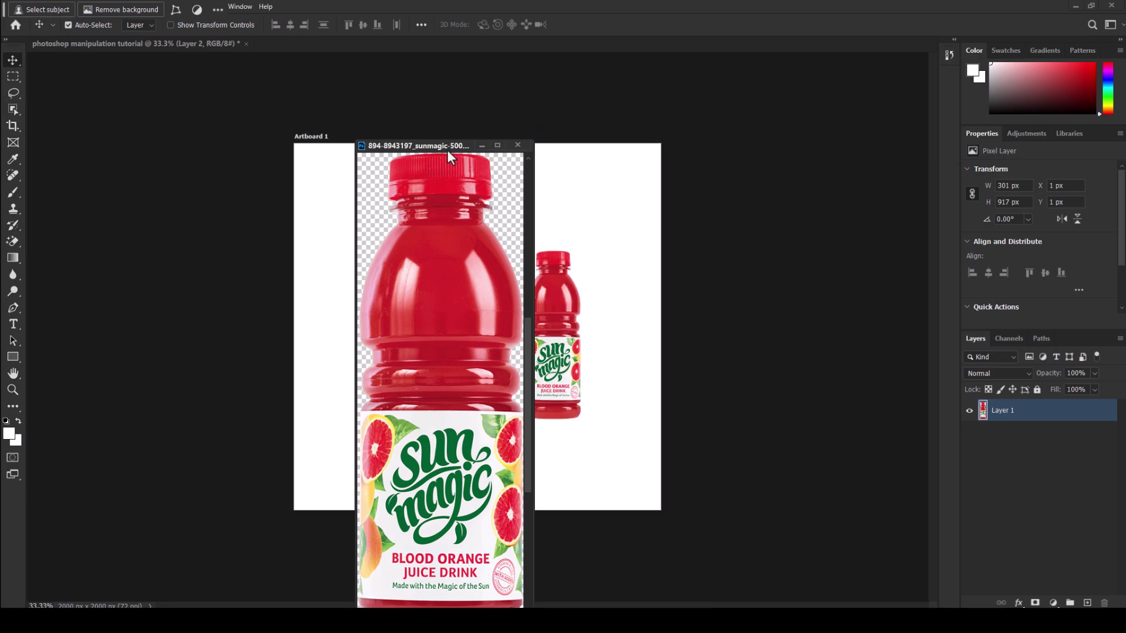
left_click(481, 146)
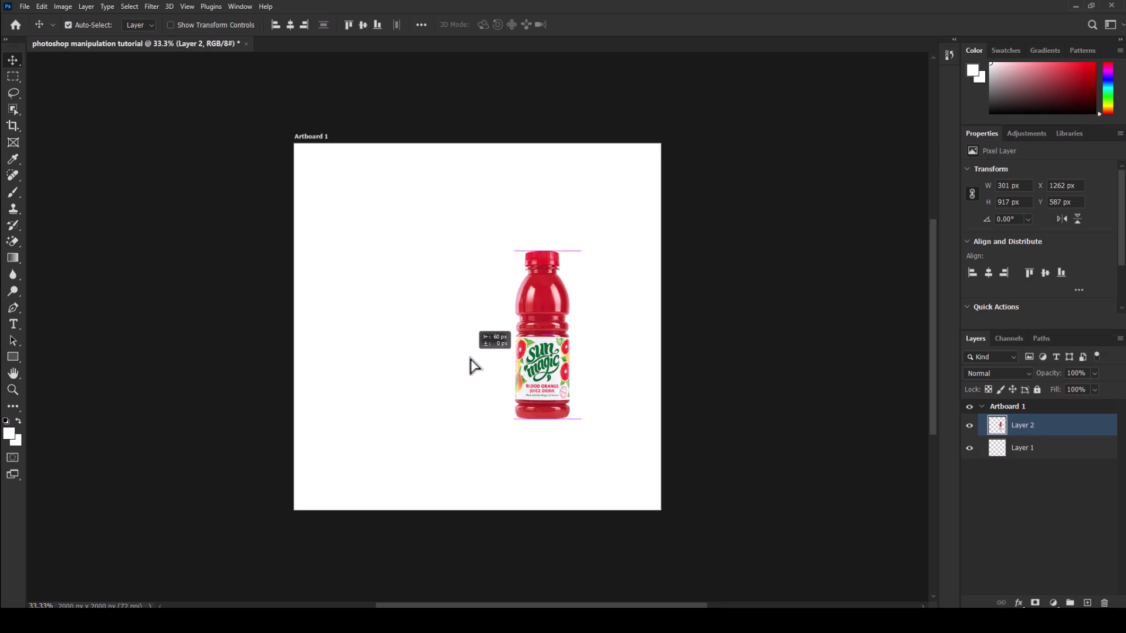
left_click_drag(475, 367, 386, 367)
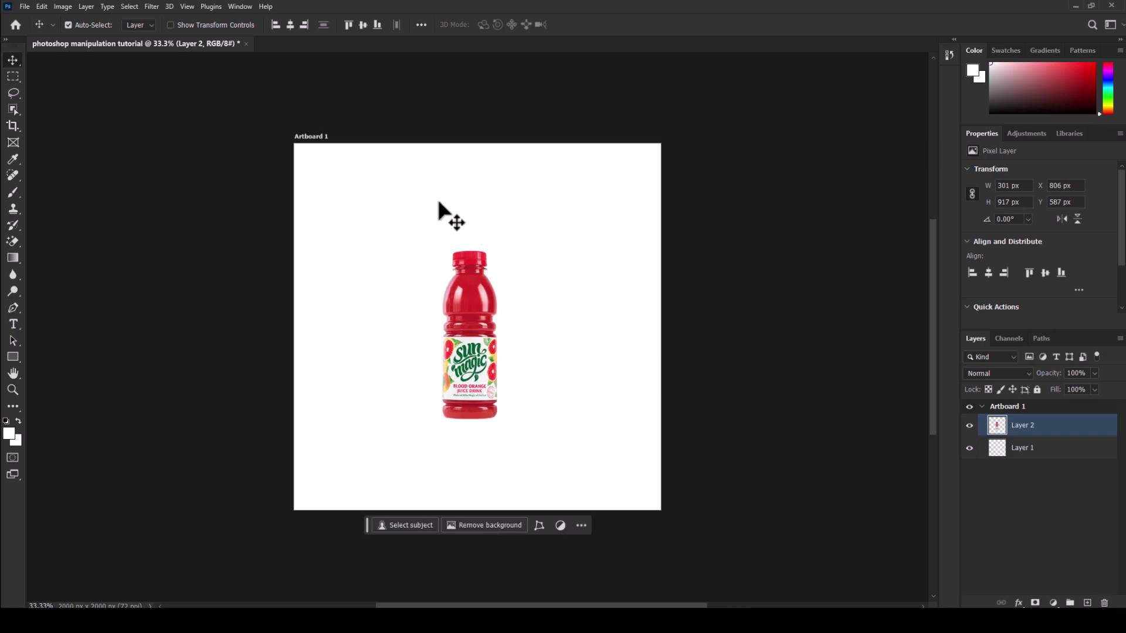
left_click(313, 140)
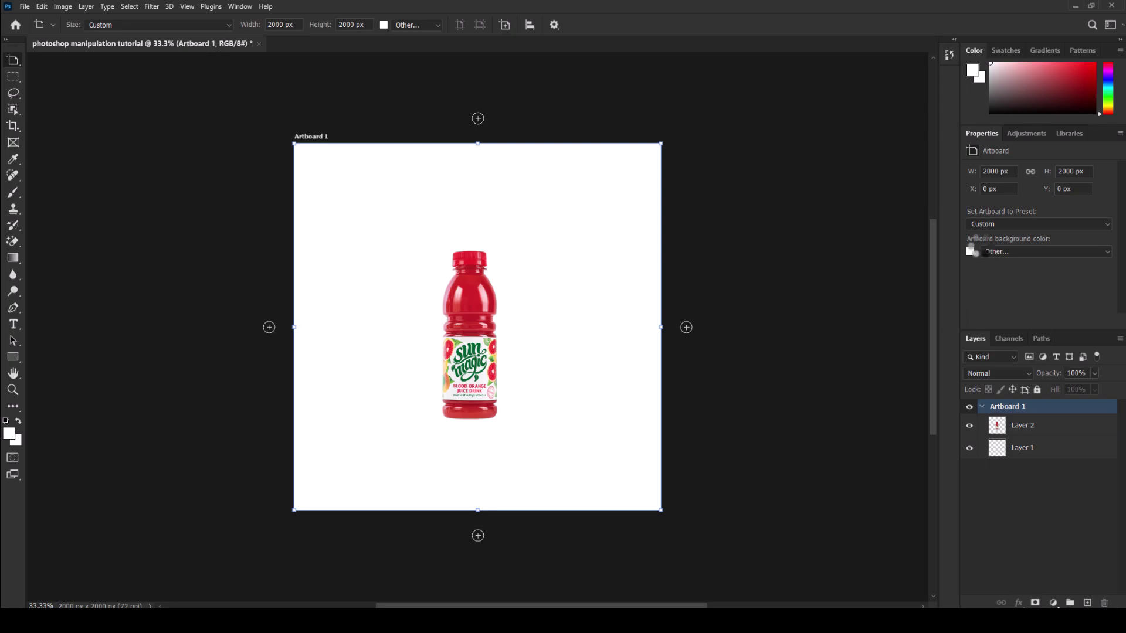
Set the artboard background colour to deep red c32126, sampled from the bottle
left_click(970, 251)
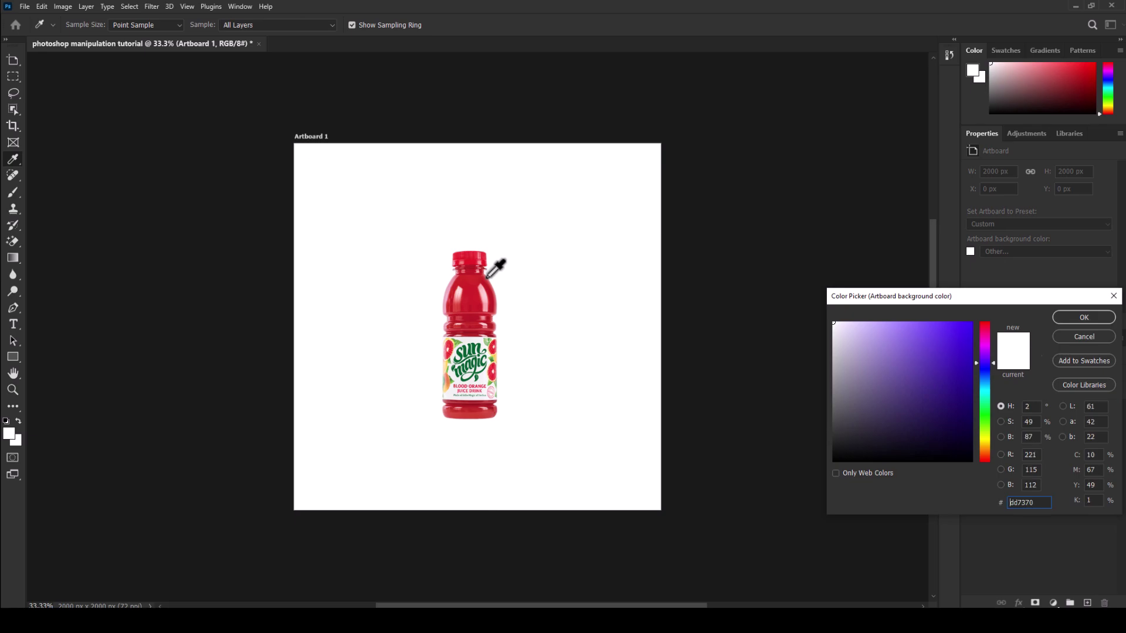
left_click(489, 276)
left_click(493, 290)
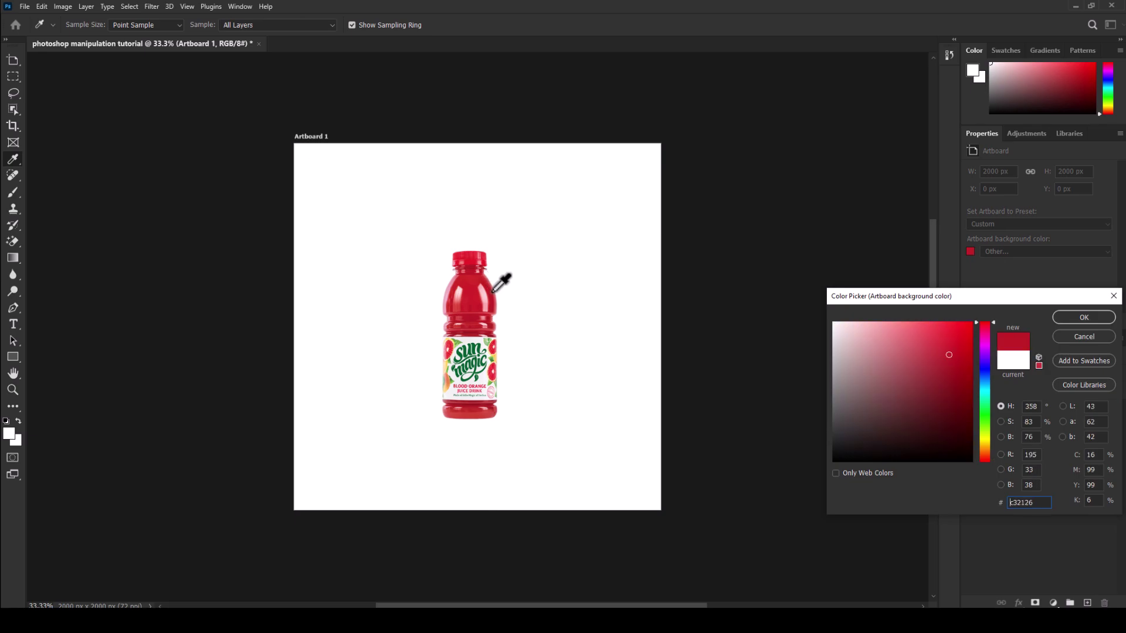
left_click(1093, 321)
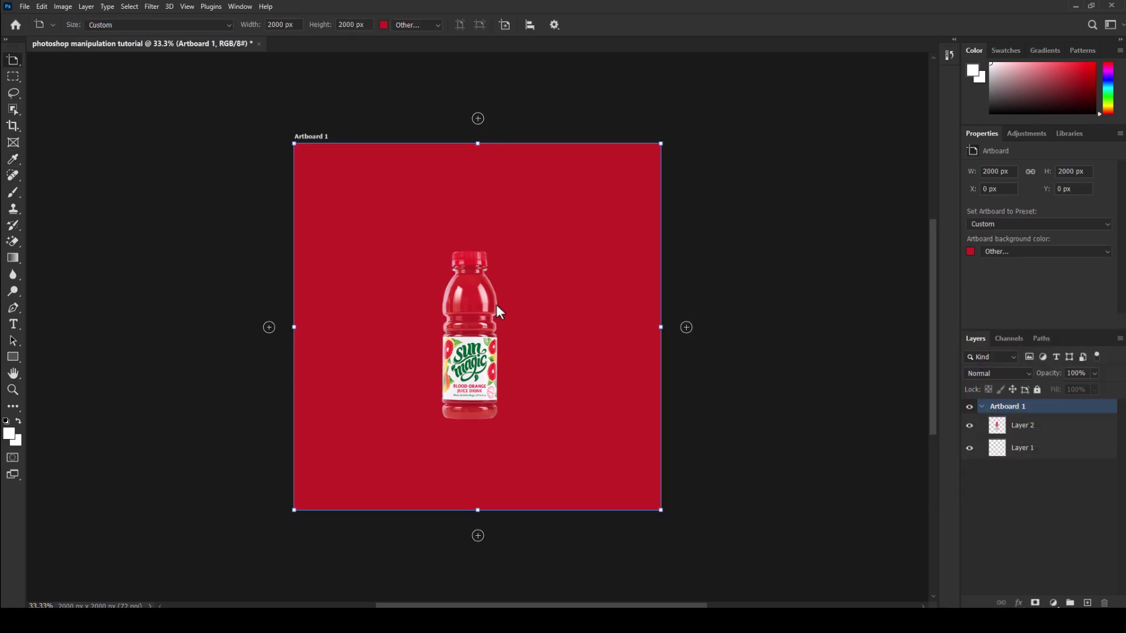
Nudge the bottle layer, Layer 2, back to the artboard centre
left_click(481, 303)
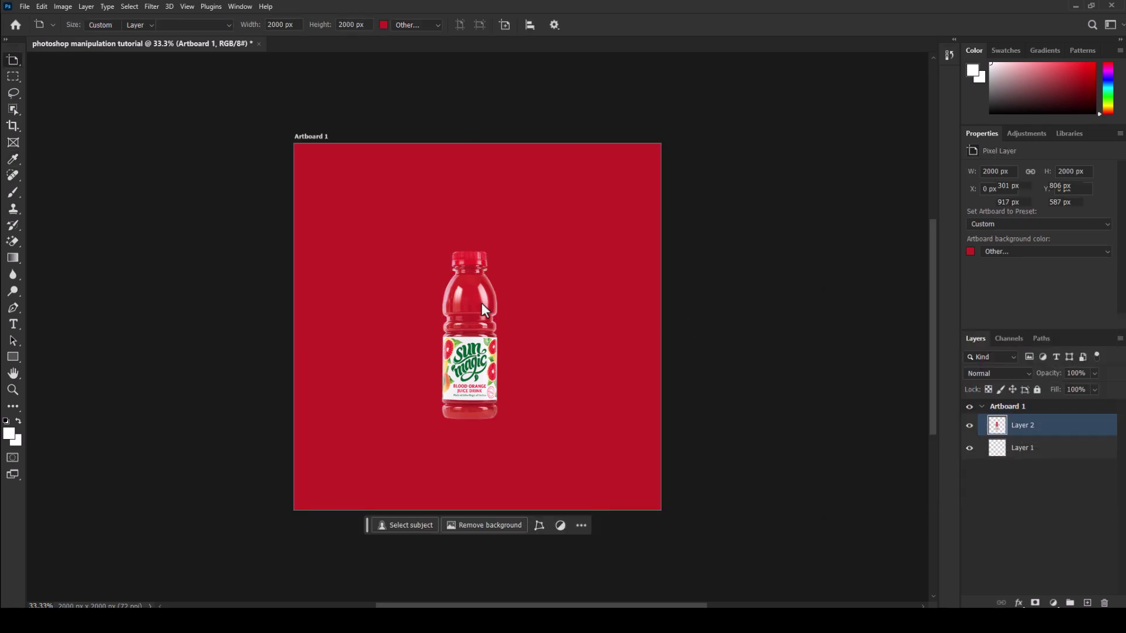
key("v")
left_click_drag(472, 324, 476, 326)
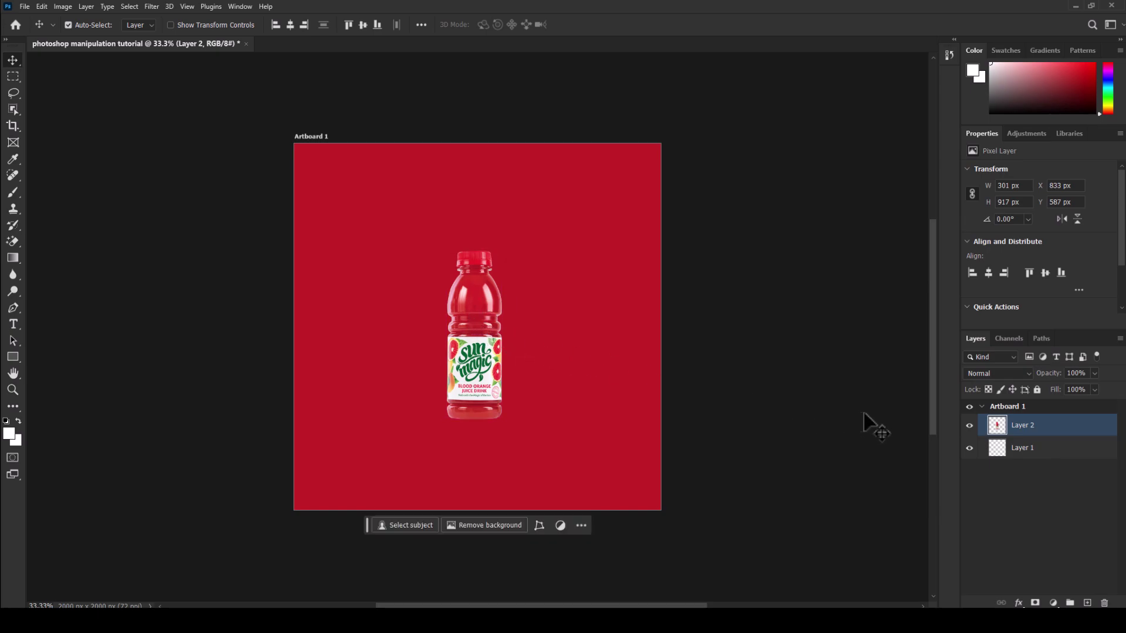
Add a new layer above Layer 1 and set up a large soft brush
left_click(1061, 454)
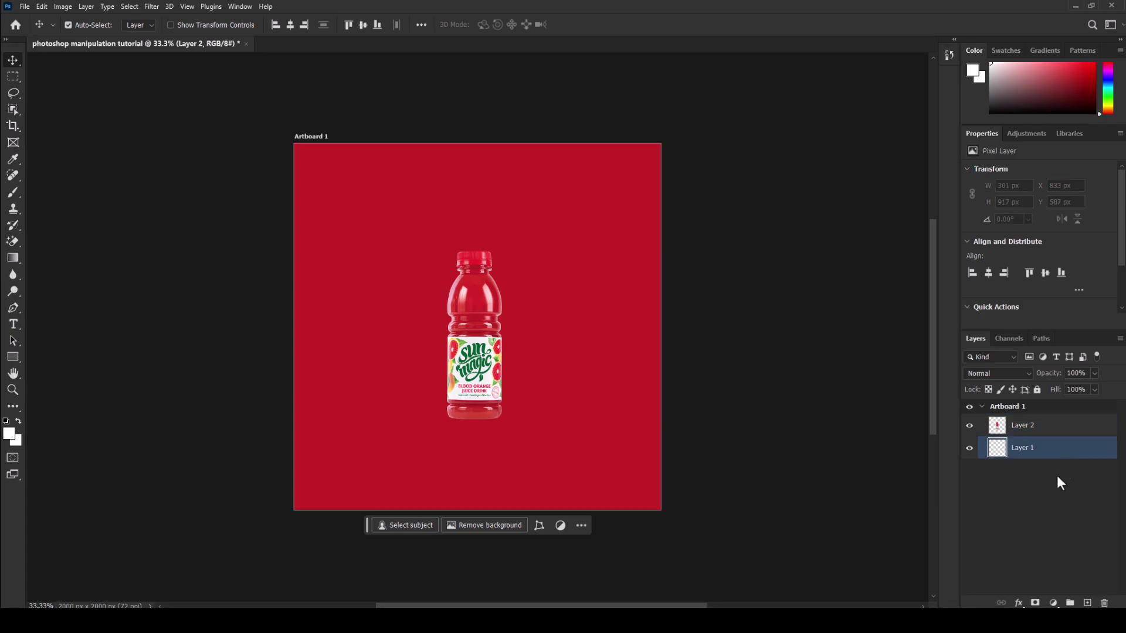
left_click(1088, 603)
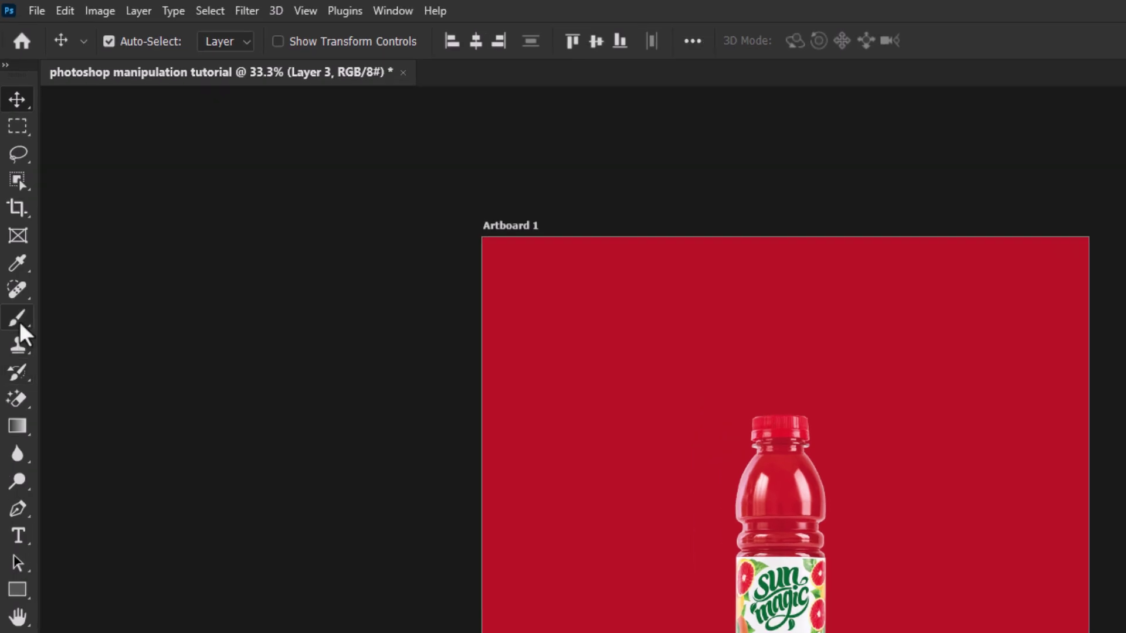
left_click(14, 194)
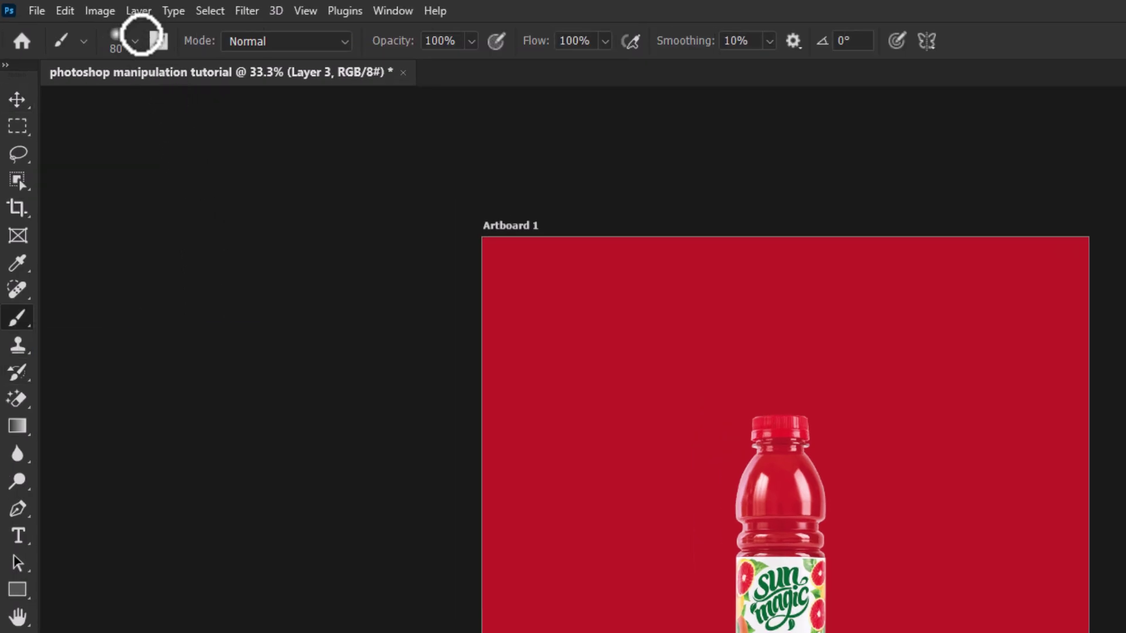
left_click(135, 41)
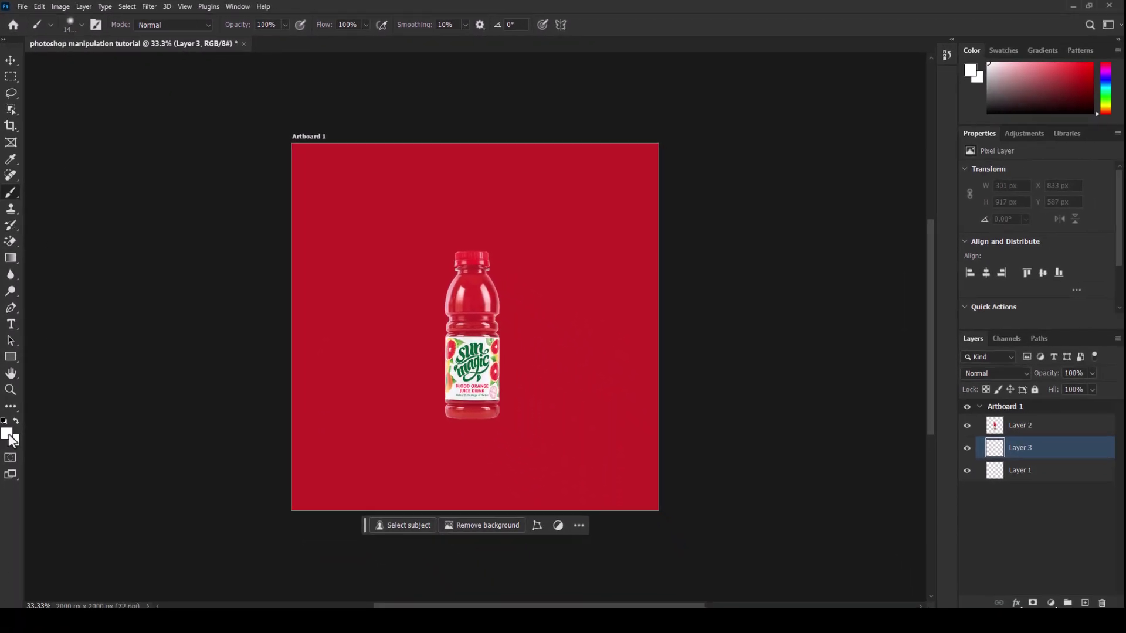
Make the foreground a saturated pink and dab one soft glow at the canvas centre
left_click(7, 434)
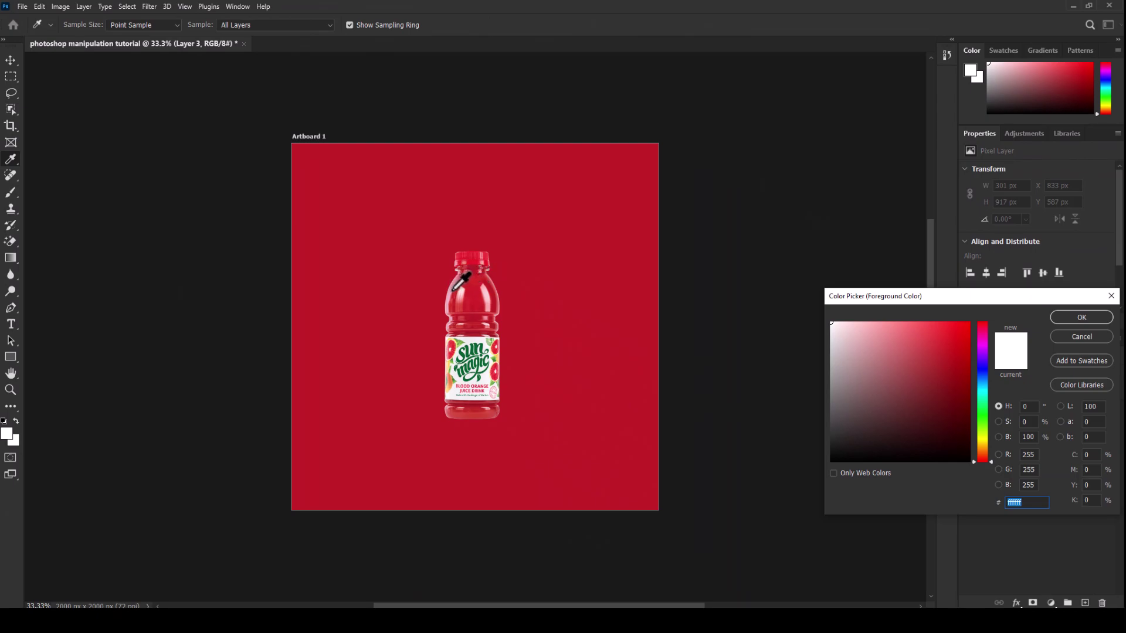
left_click(452, 288)
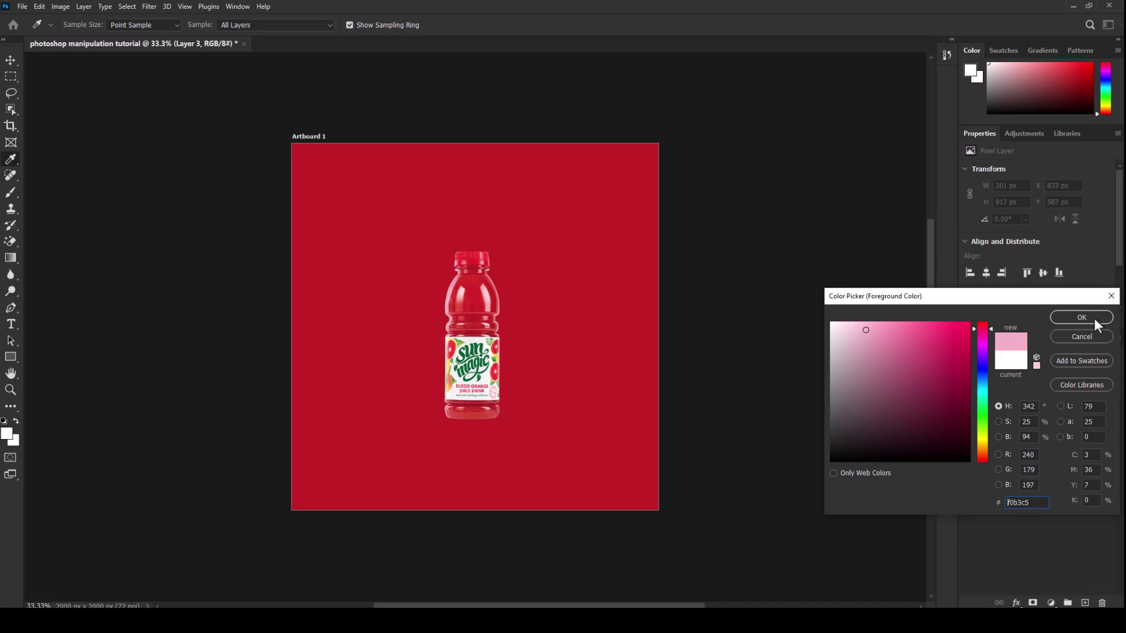
mouse_move(865, 330)
left_mouse_down()
mouse_move(929, 335)
mouse_move(893, 313)
left_mouse_up()
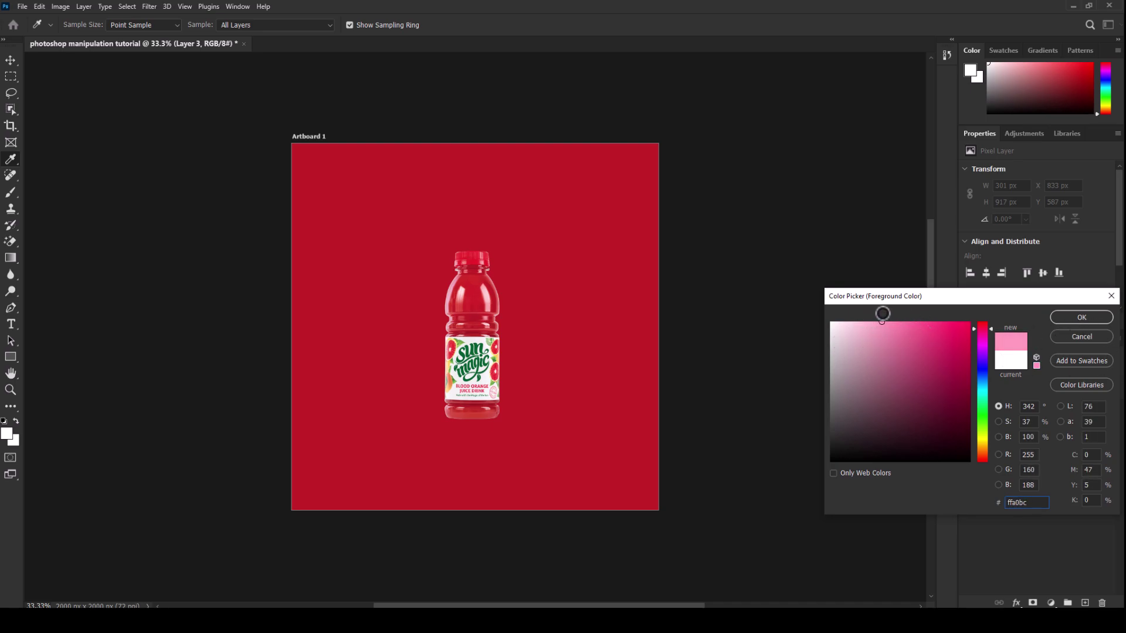
left_click(1079, 318)
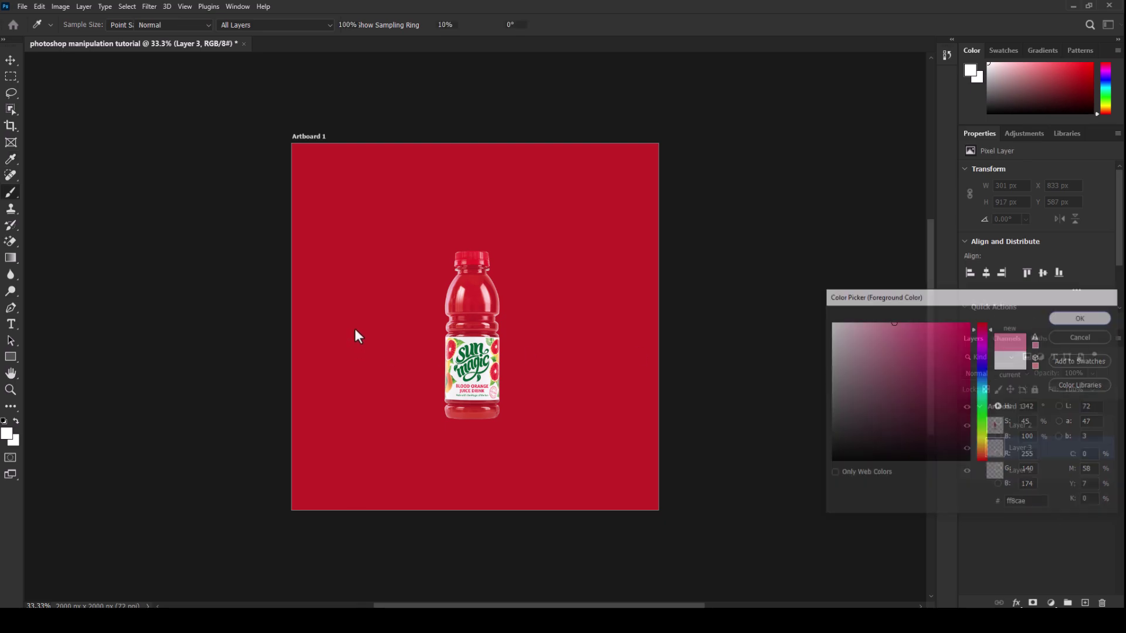
key("b")
left_click(478, 331)
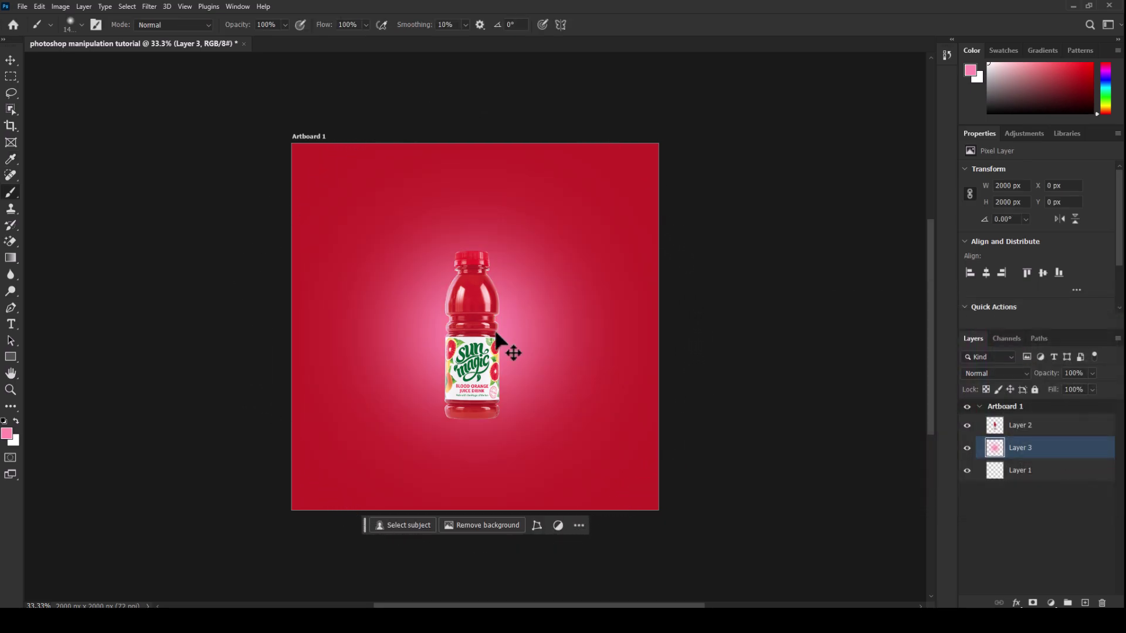
Scale up the pink glow on Layer 3 and reposition it to spread behind the bottle
key("ctrl+t")
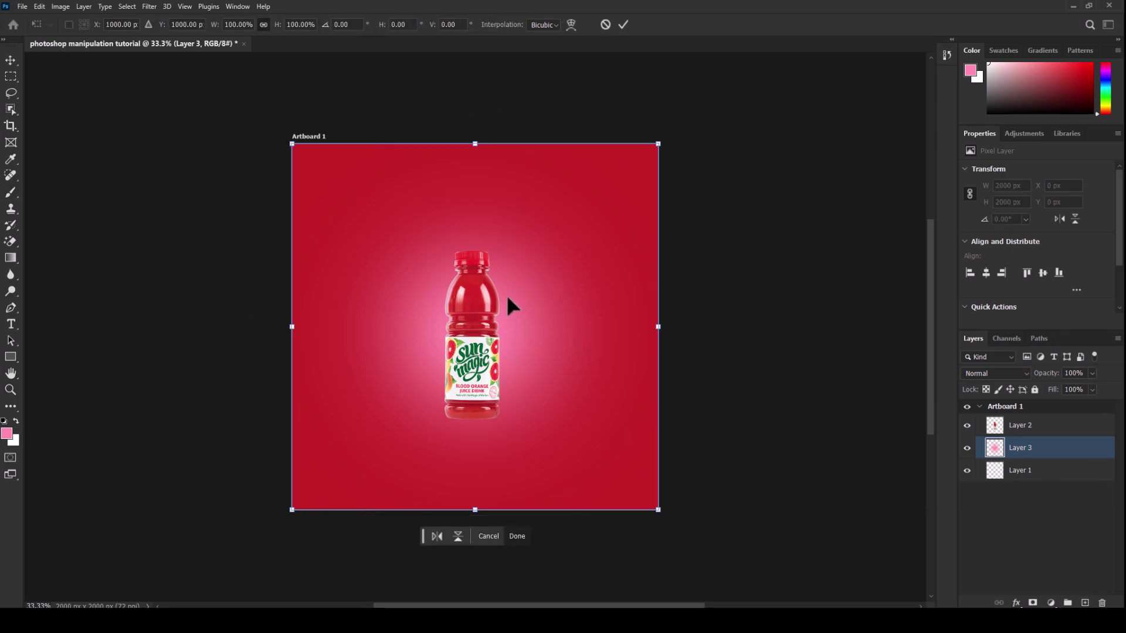
left_click_drag(658, 144, 815, 70)
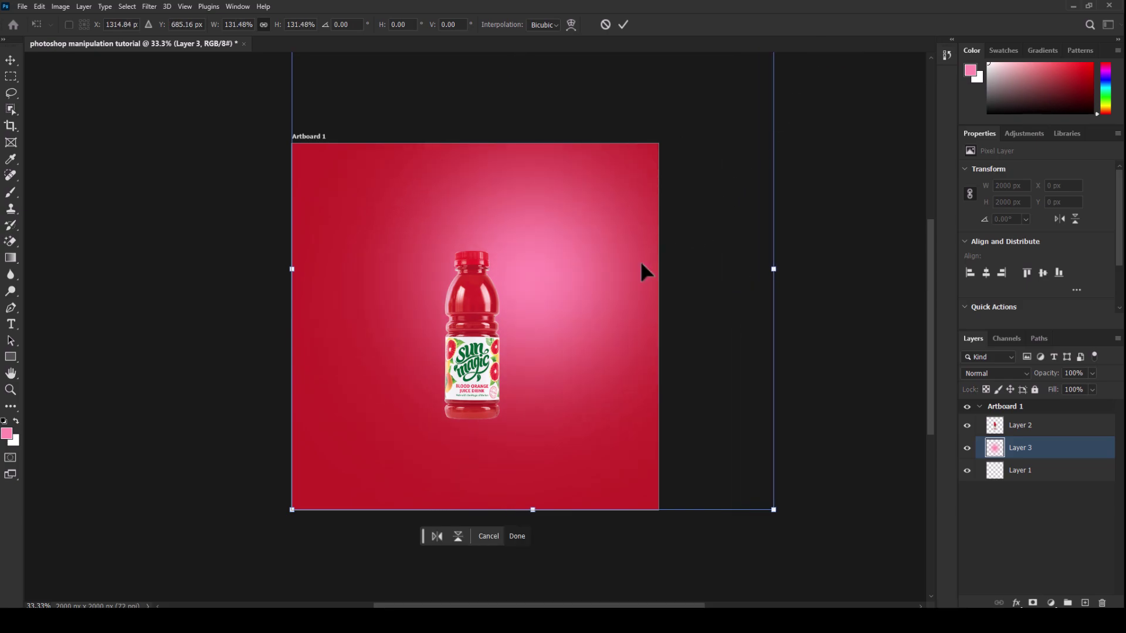
mouse_move(553, 296)
left_mouse_down()
mouse_move(516, 308)
mouse_move(511, 329)
left_mouse_up()
key("Return")
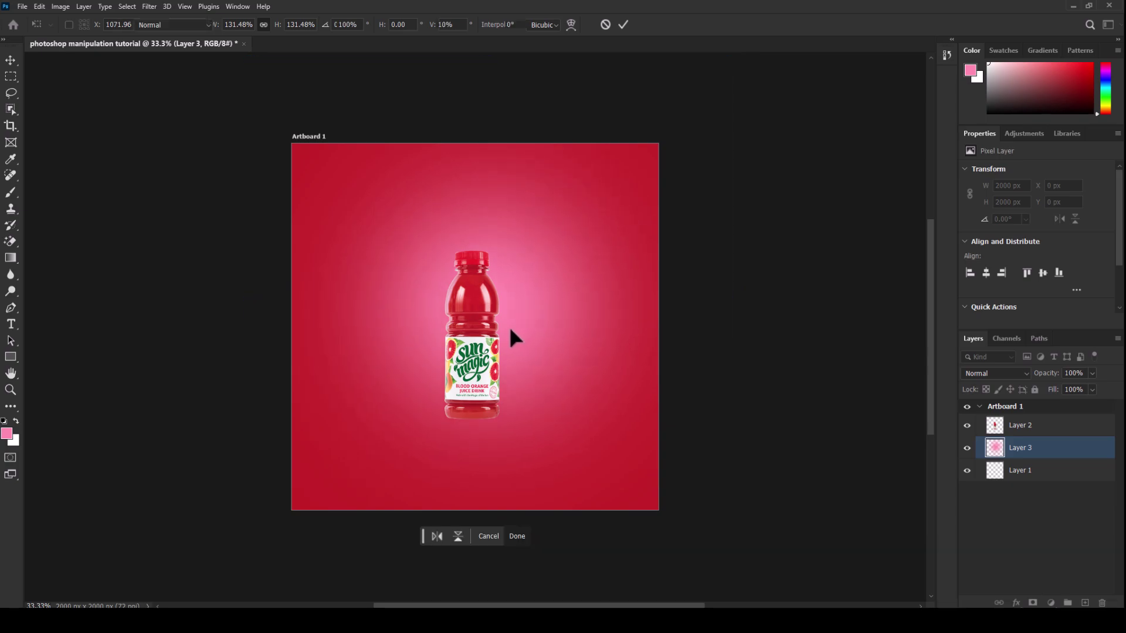
key("v")
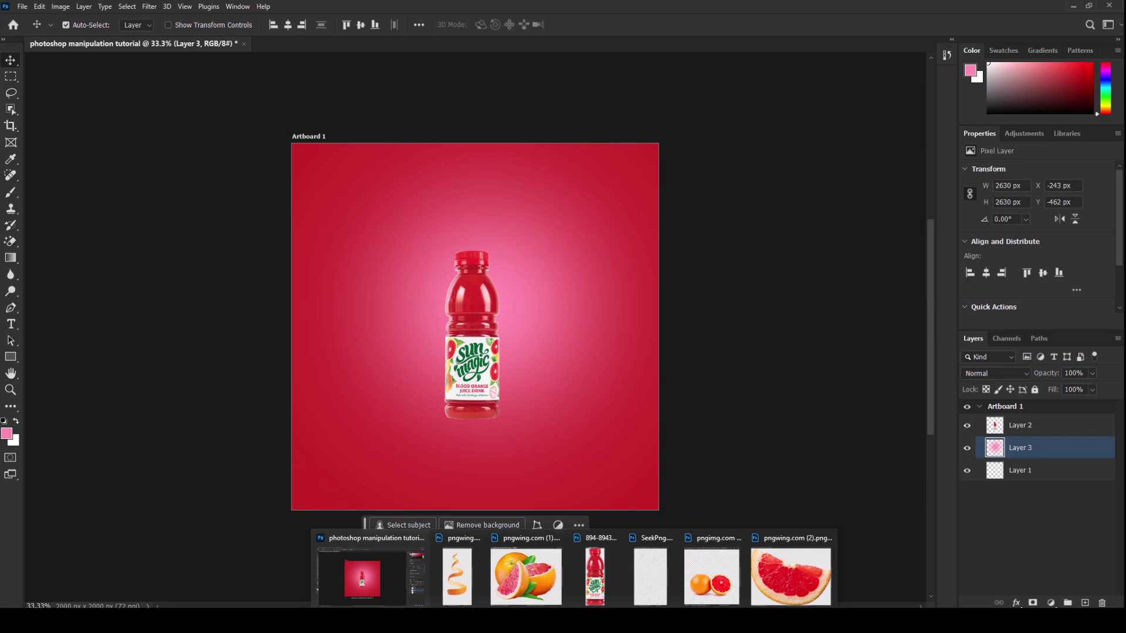
mouse_move(526, 576)
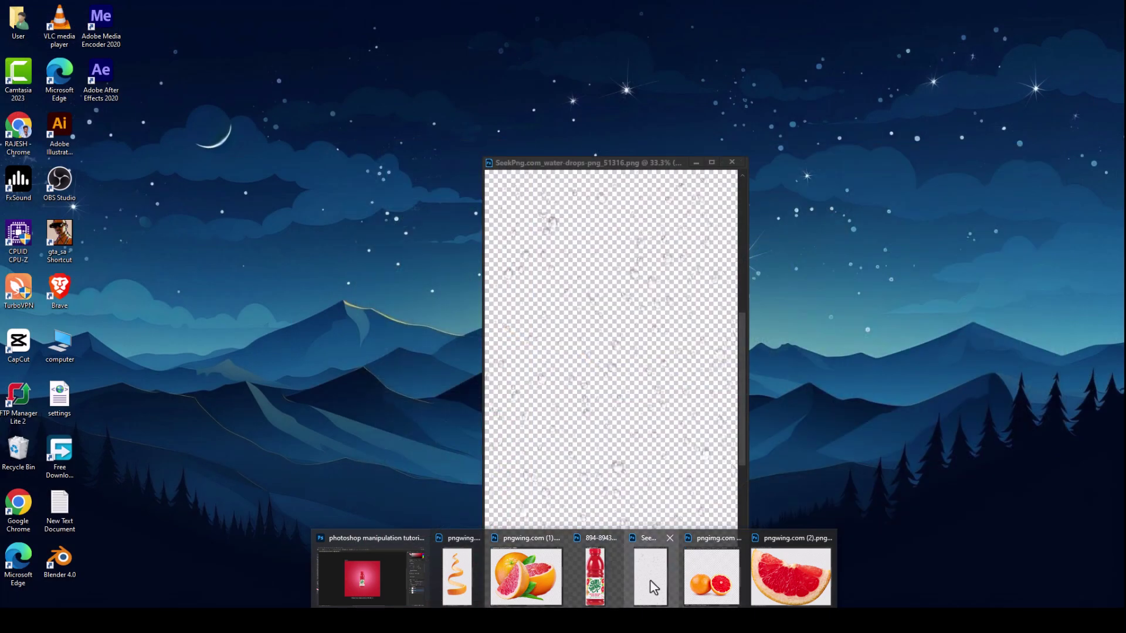
Copy the water-drops image in as Layer 4, position it over the background, and raise it above the bottle
left_click(651, 585)
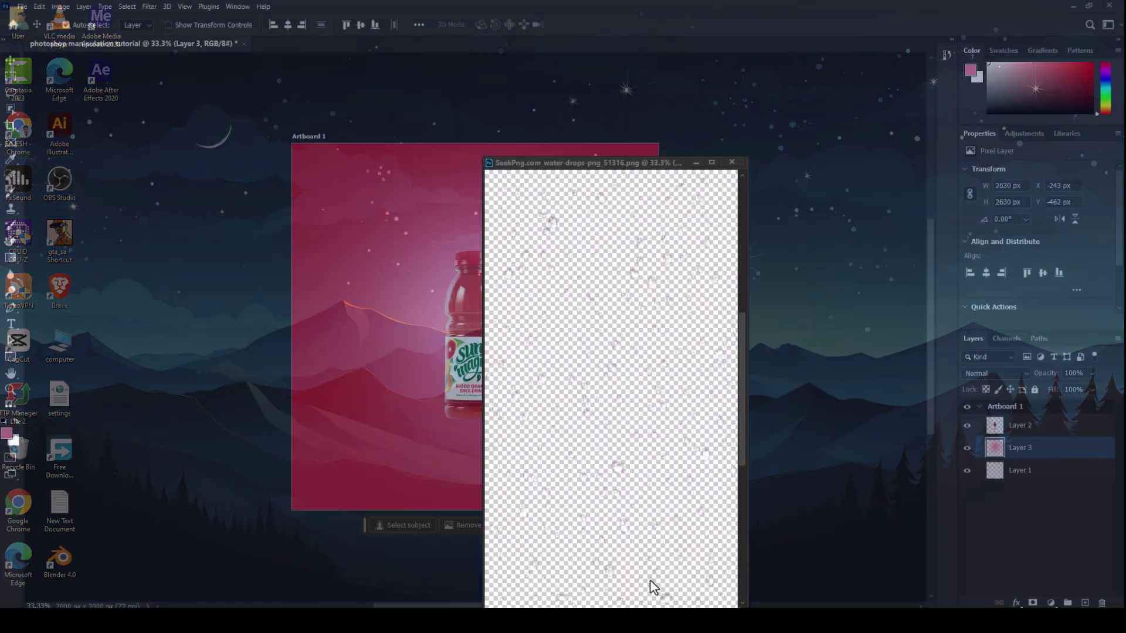
left_click_drag(553, 229, 463, 304)
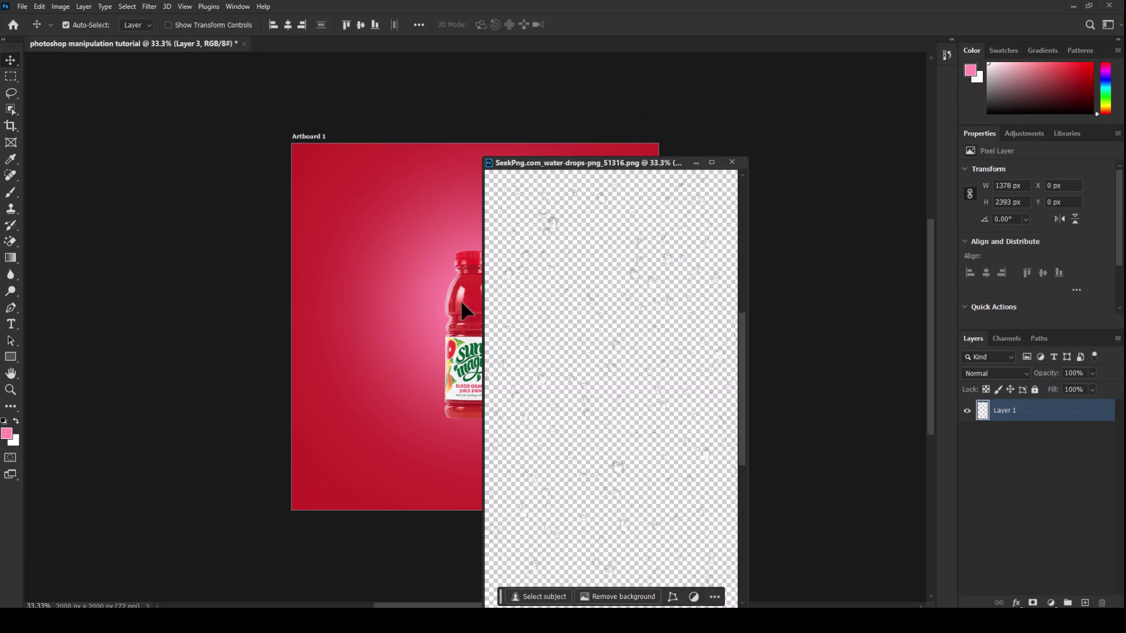
left_click(696, 162)
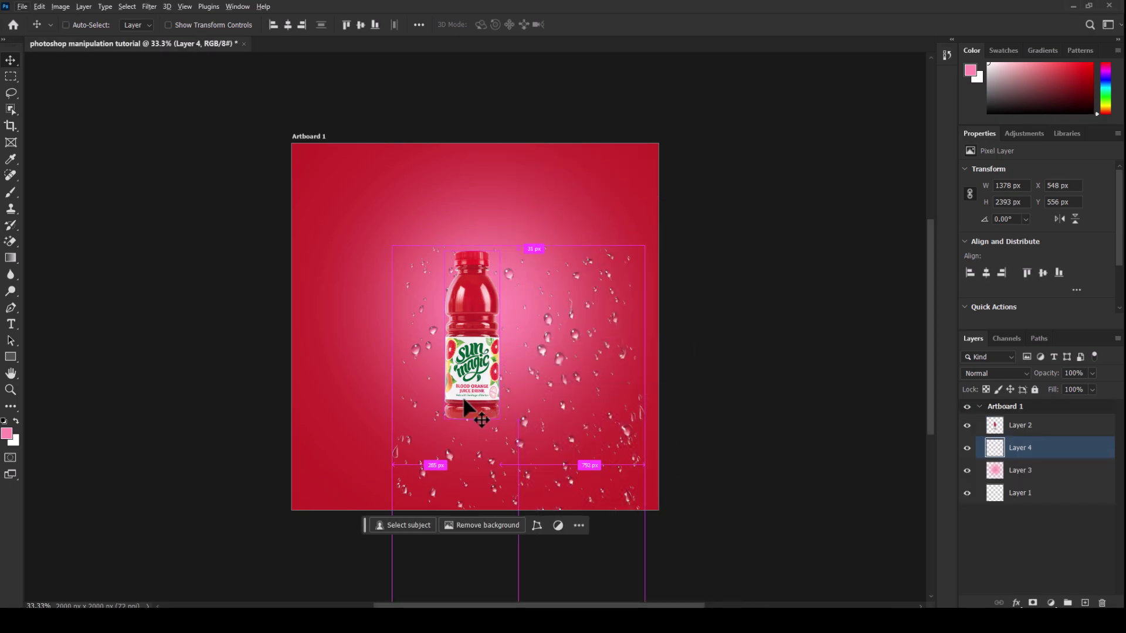
scroll(465, 404, "up", 1)
scroll(466, 405, "up", 1)
scroll(466, 405, "up", 1)
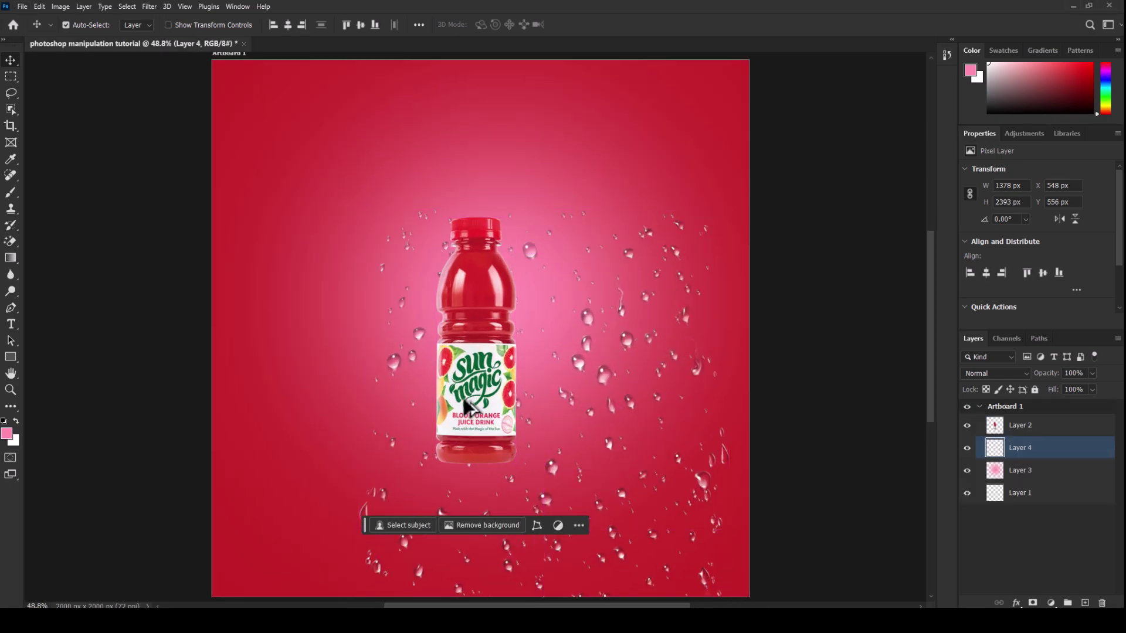
left_click_drag(589, 348, 523, 233)
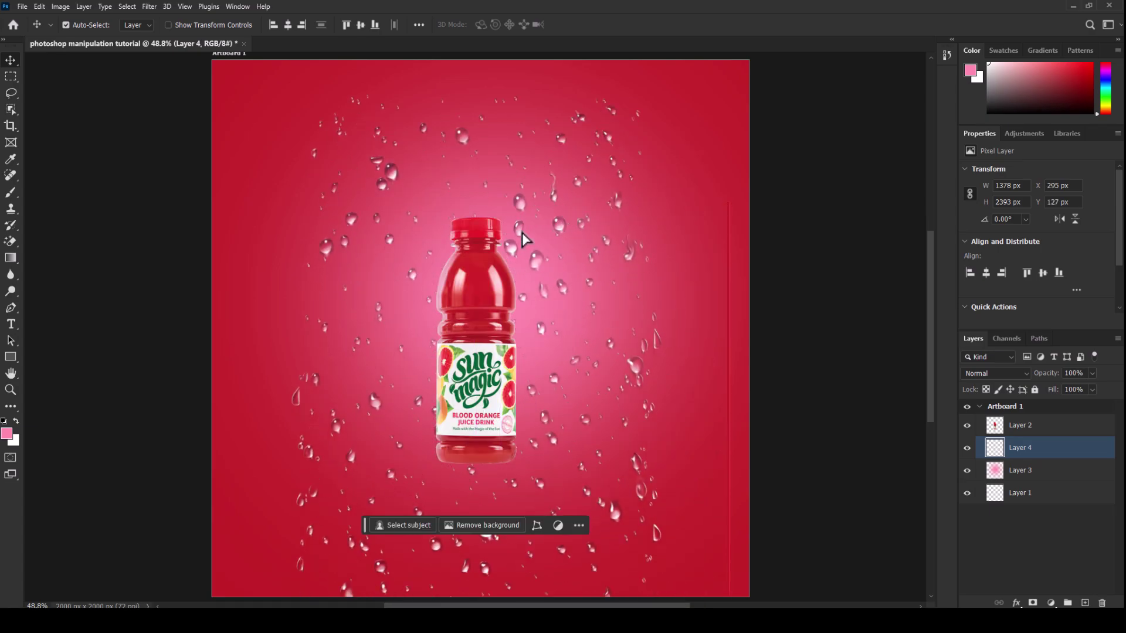
key("ctrl+bracketright")
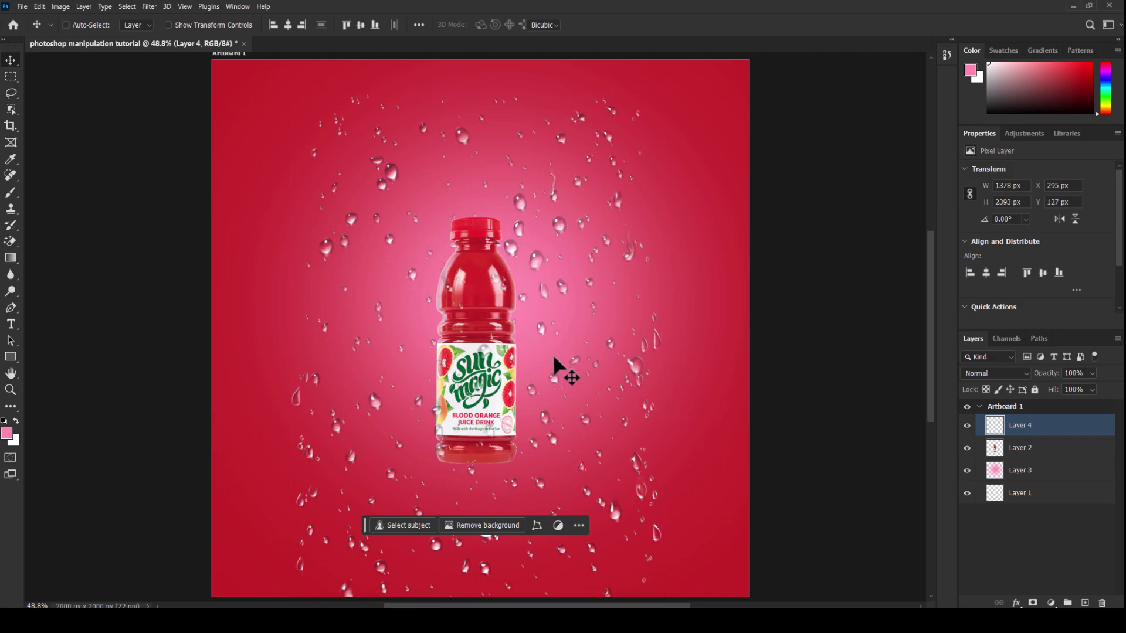
Shrink Layer 4's droplets to the bottle's size over it and clip them to Layer 2
key("ctrl+t")
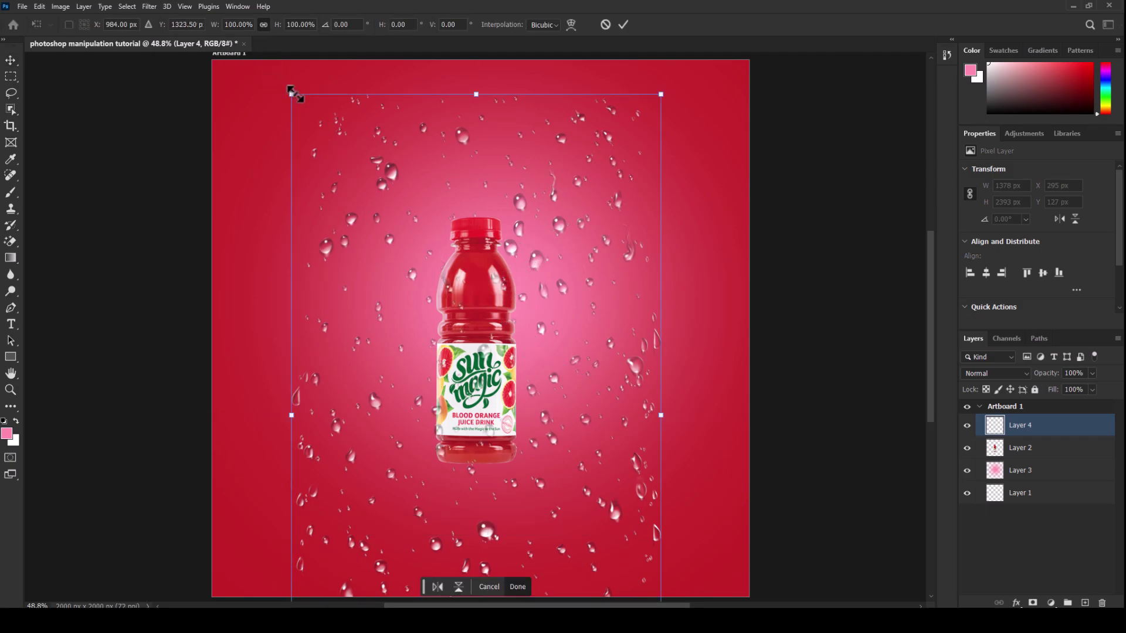
left_click_drag(291, 94, 508, 368)
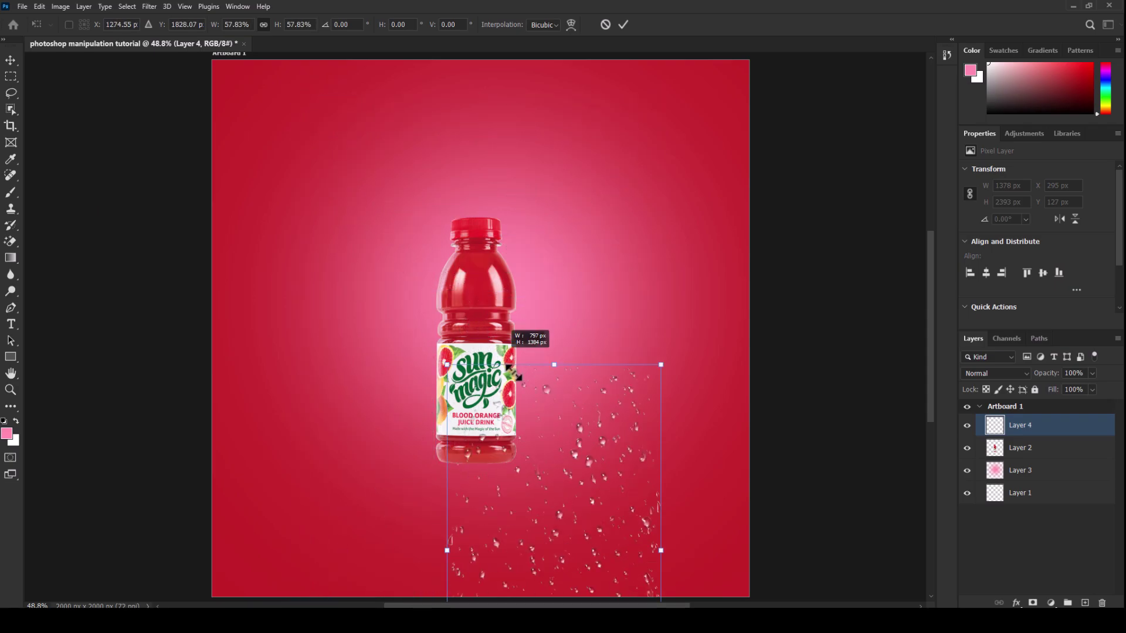
left_click_drag(510, 369, 575, 474)
left_click_drag(603, 531, 496, 267)
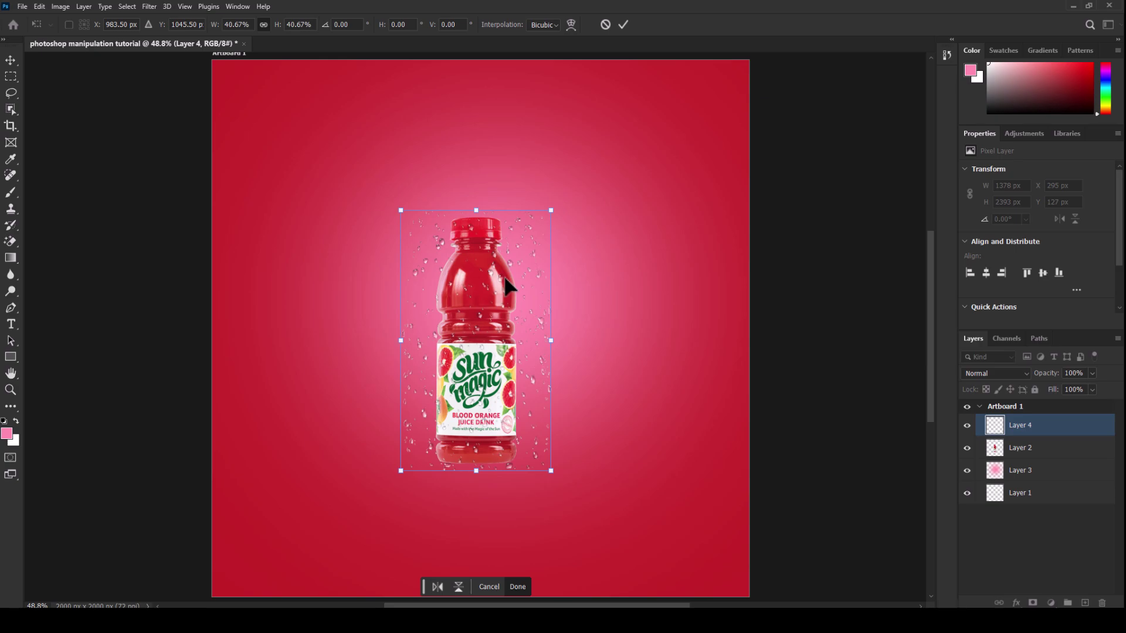
left_click_drag(551, 210, 533, 241)
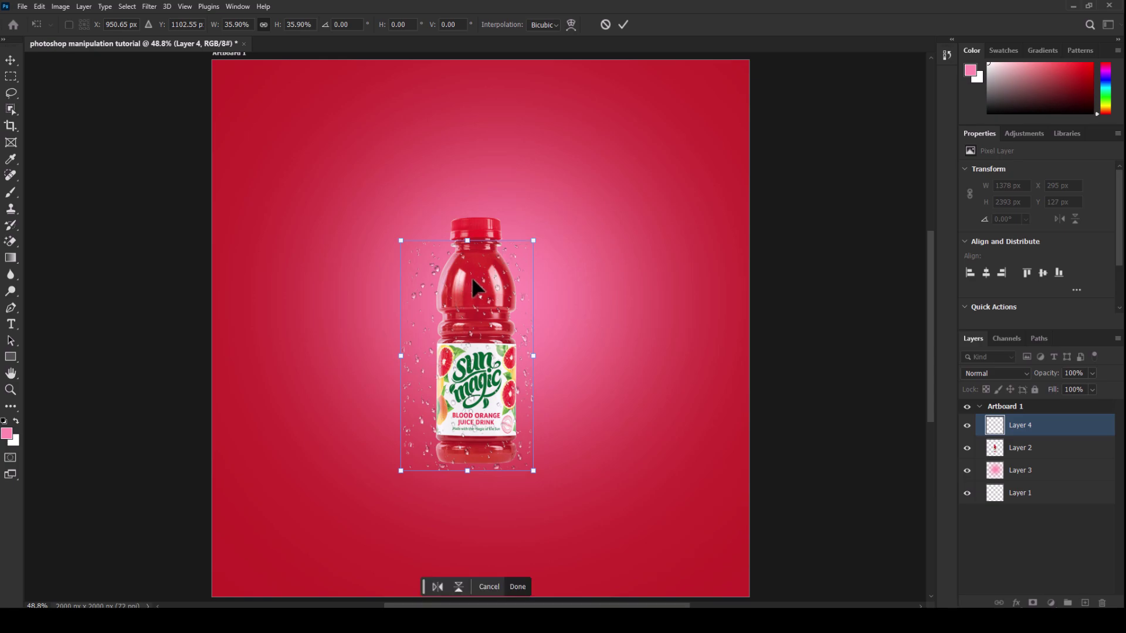
left_click_drag(476, 276, 480, 287)
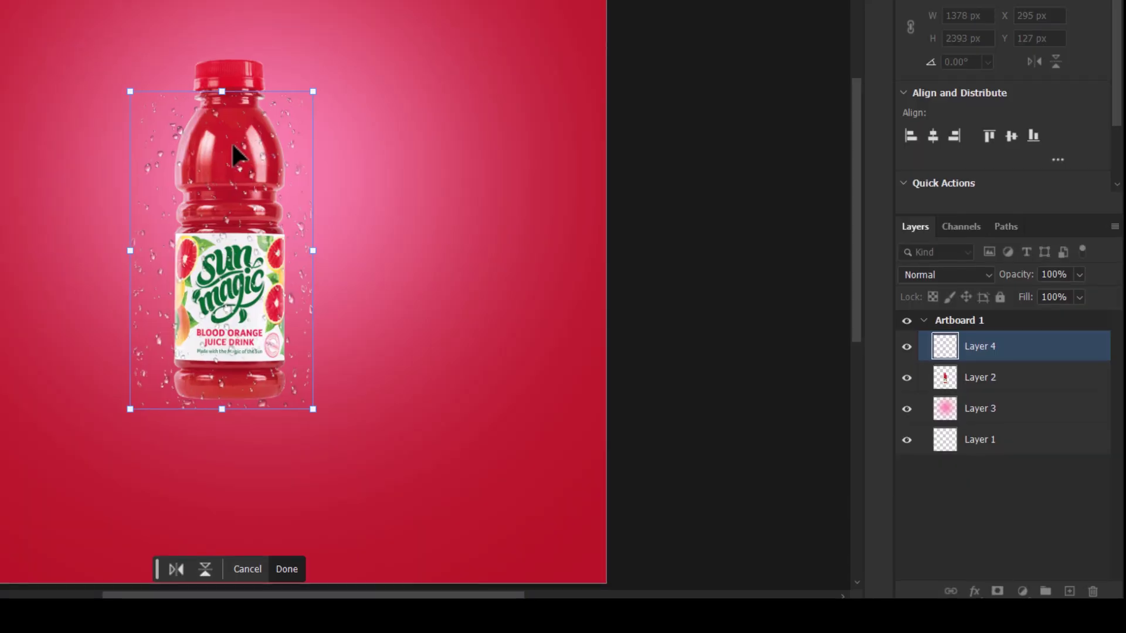
key("Return")
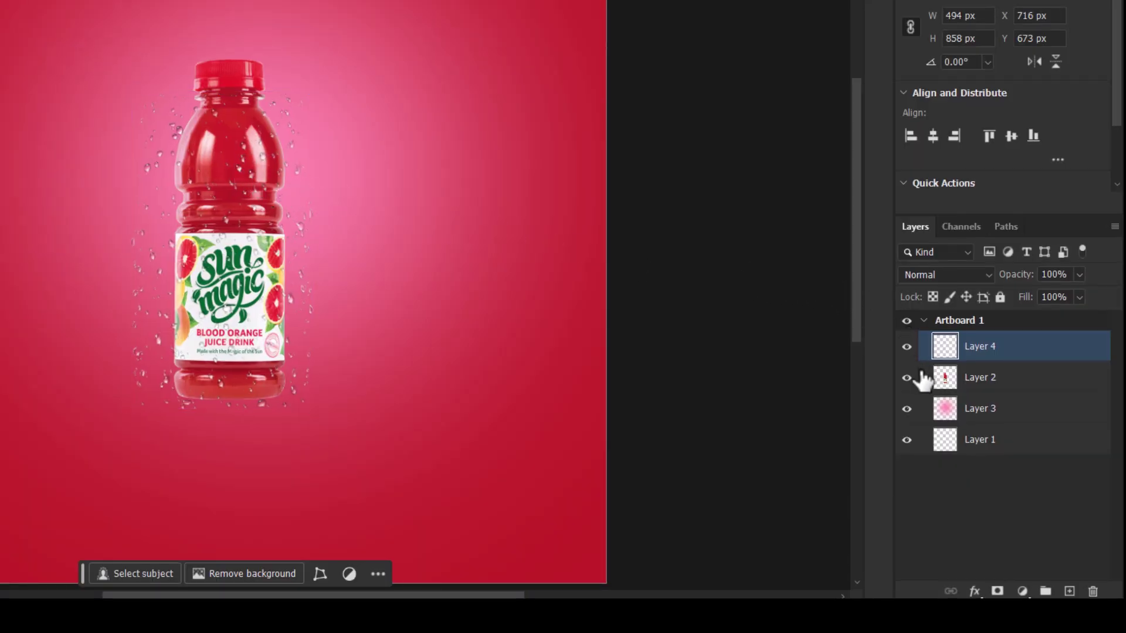
left_click(978, 362, "alt")
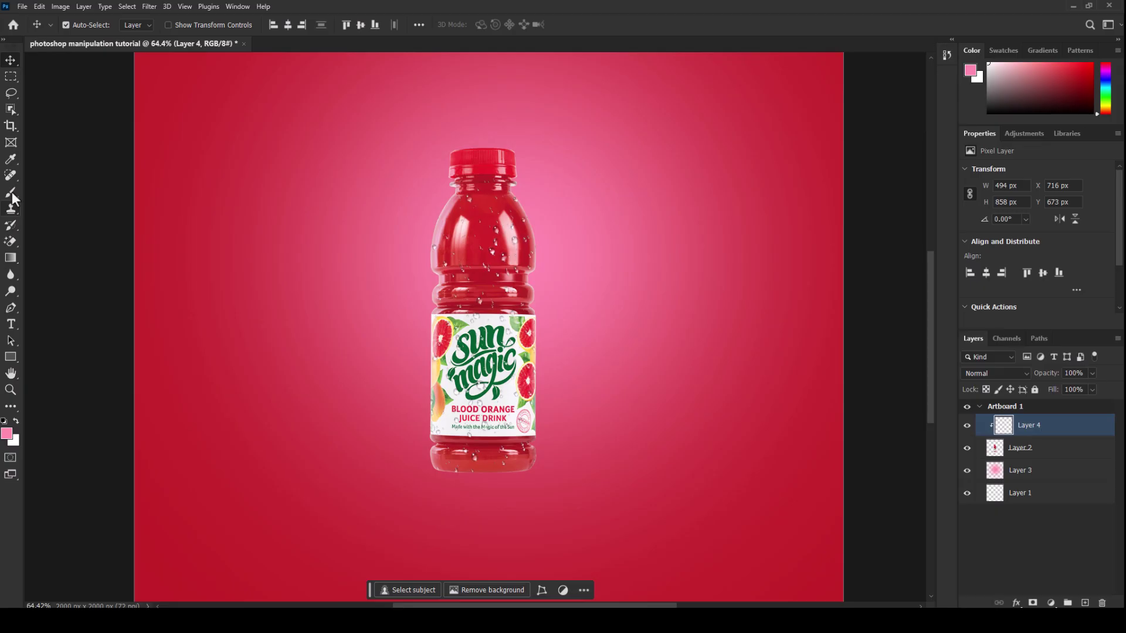
Select the standard Brush Tool and reduce its size to about 250
left_click(11, 192)
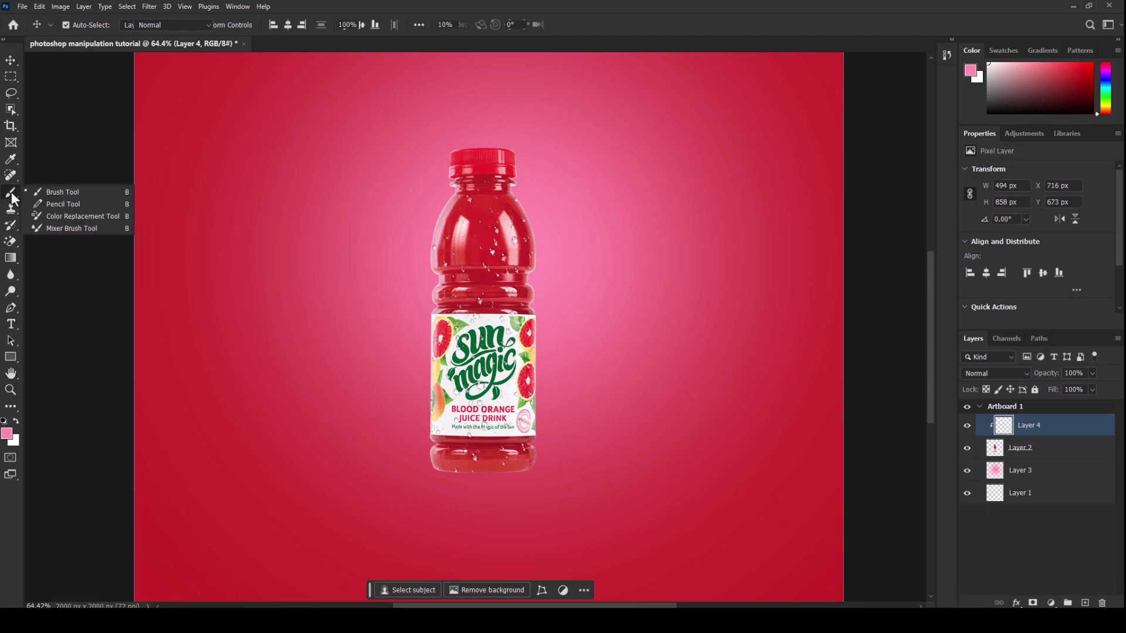
left_click(45, 190)
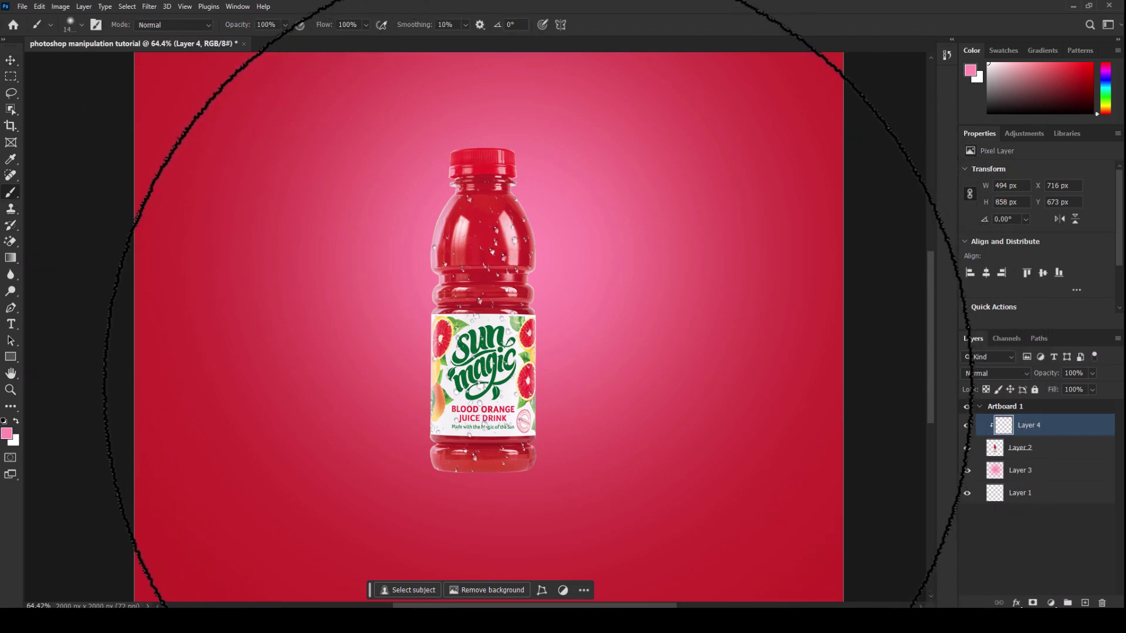
key("bracketleft")
key("bracketleft")
key("bracketleft")
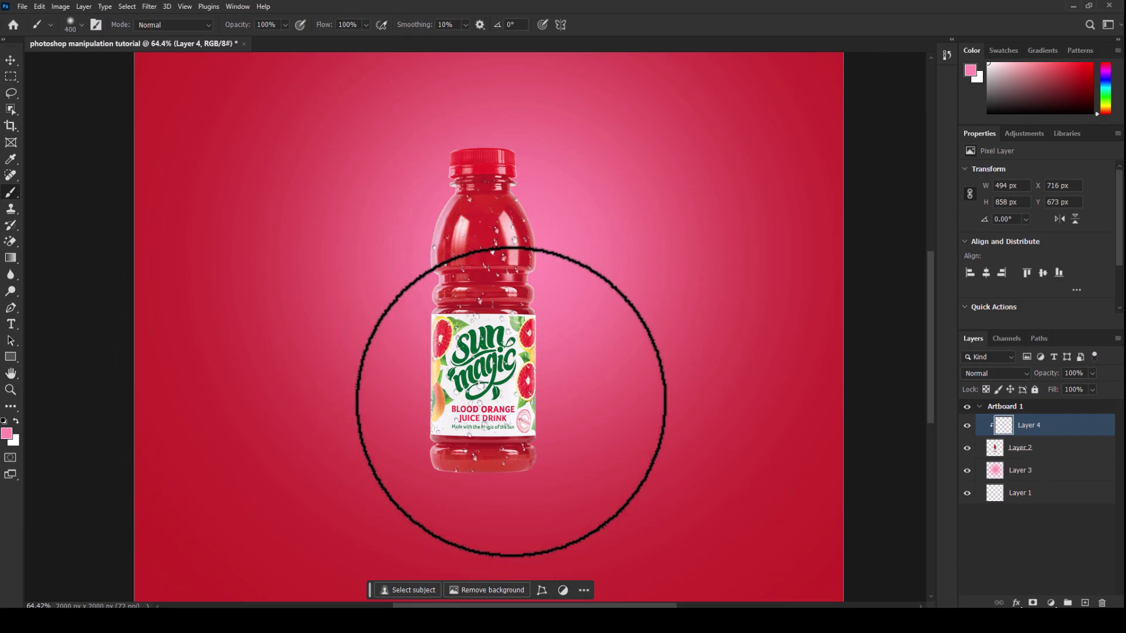
key("bracketleft")
key("bracketleft")
Paint a soft black shadow stroke under the bottle base on a new layer above Layer 3
key("d")
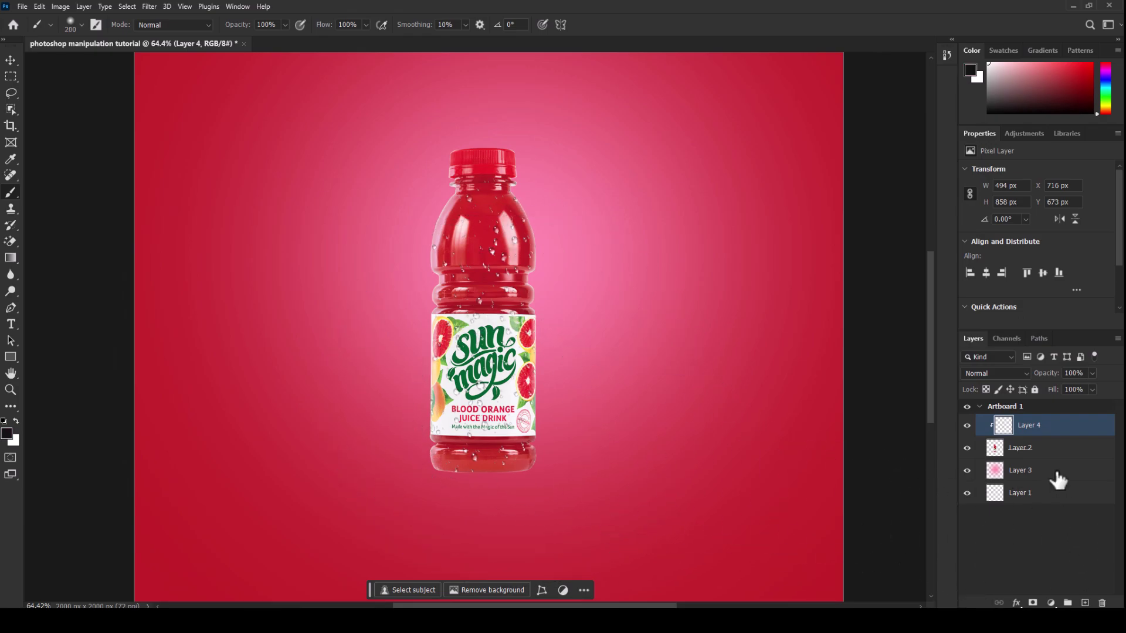
left_click(1055, 471)
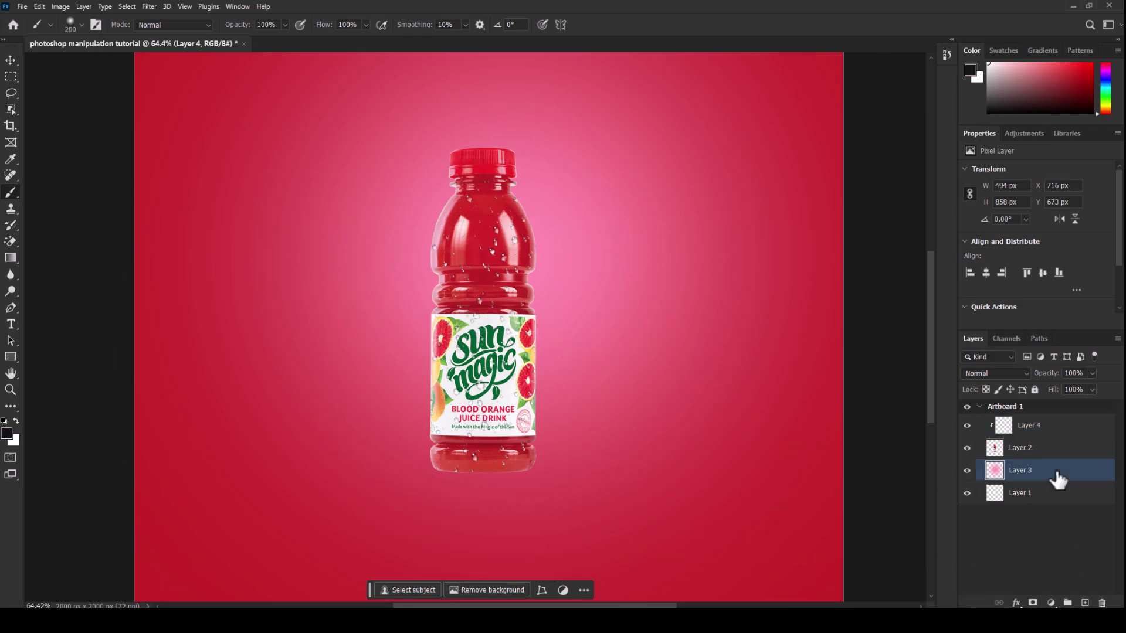
left_click(1086, 604)
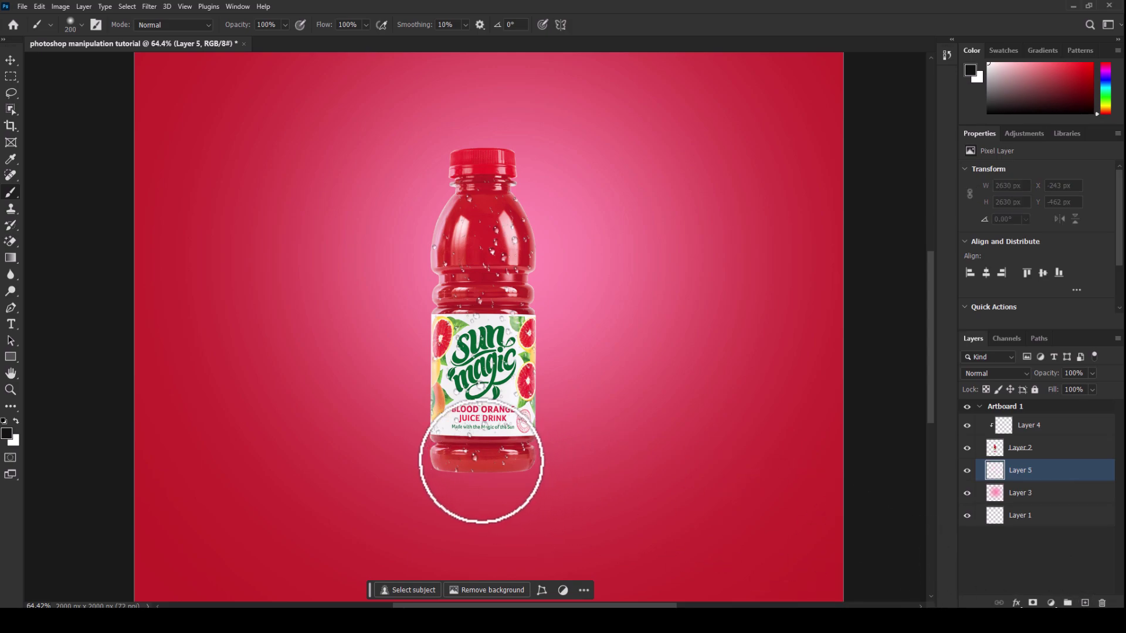
key("bracketleft")
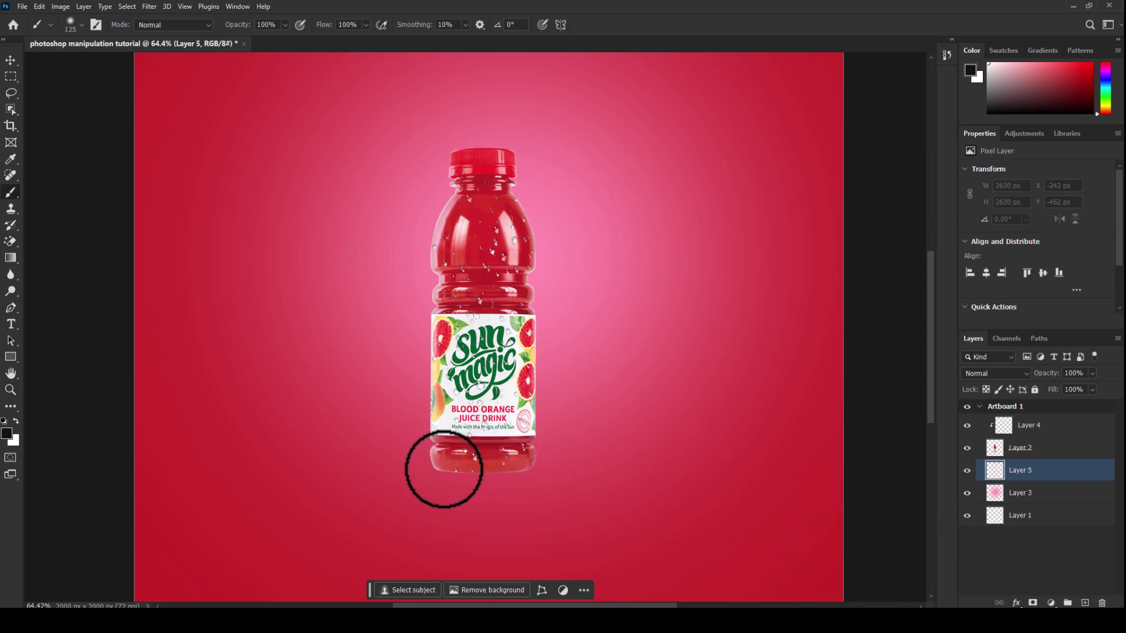
key("bracketleft")
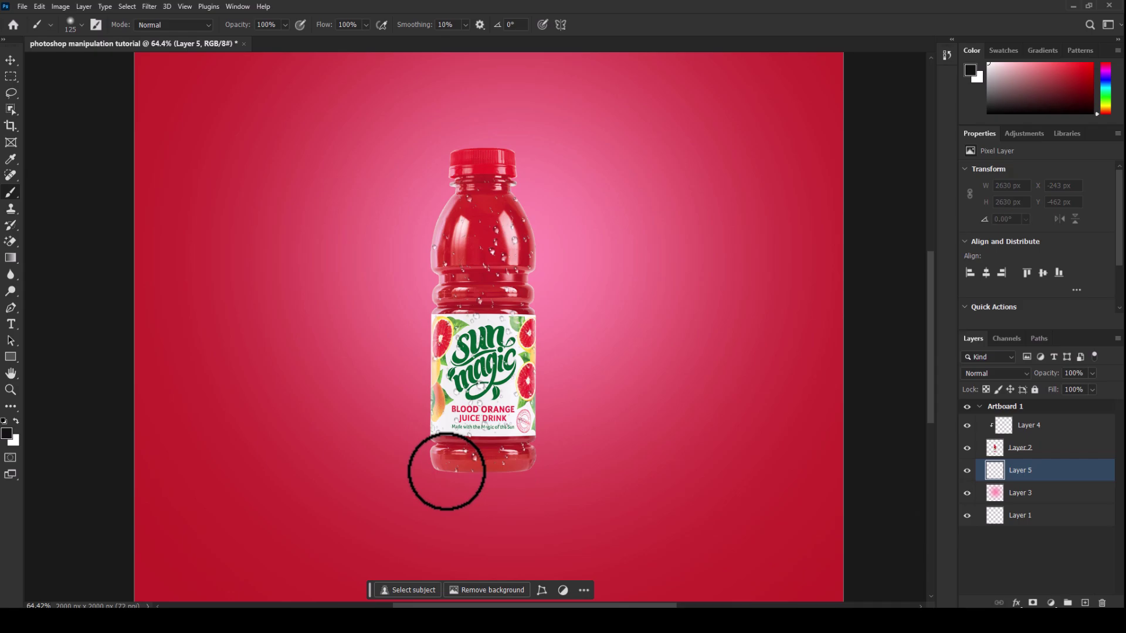
left_click_drag(447, 472, 517, 472)
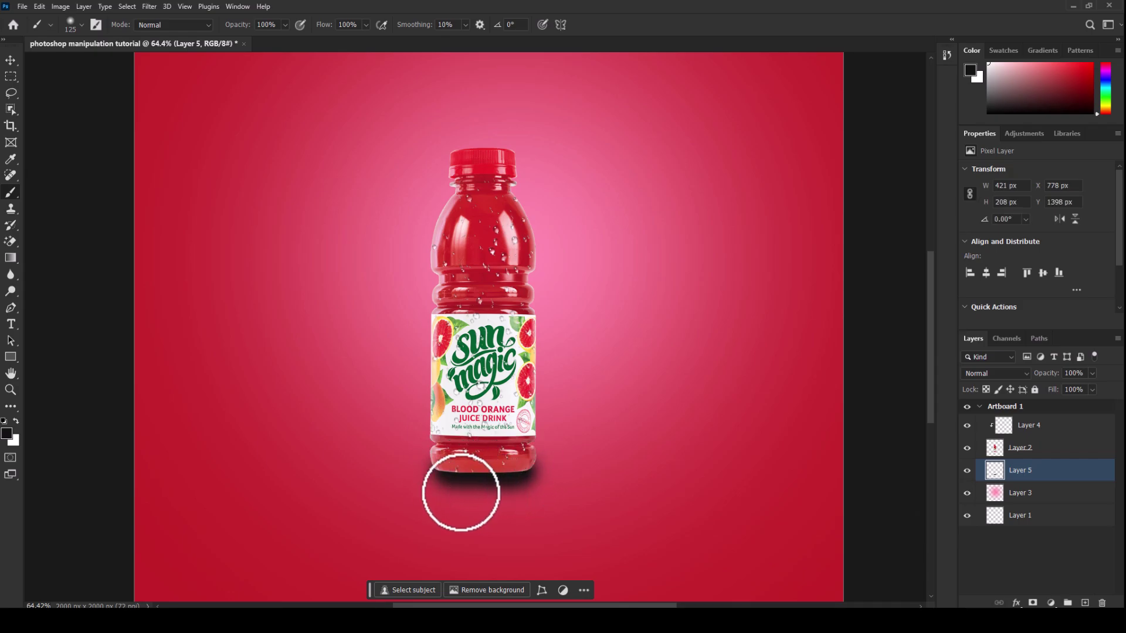
Squash the shadow flat, narrow it to the bottle's width, and tuck it under the base
key("ctrl+t")
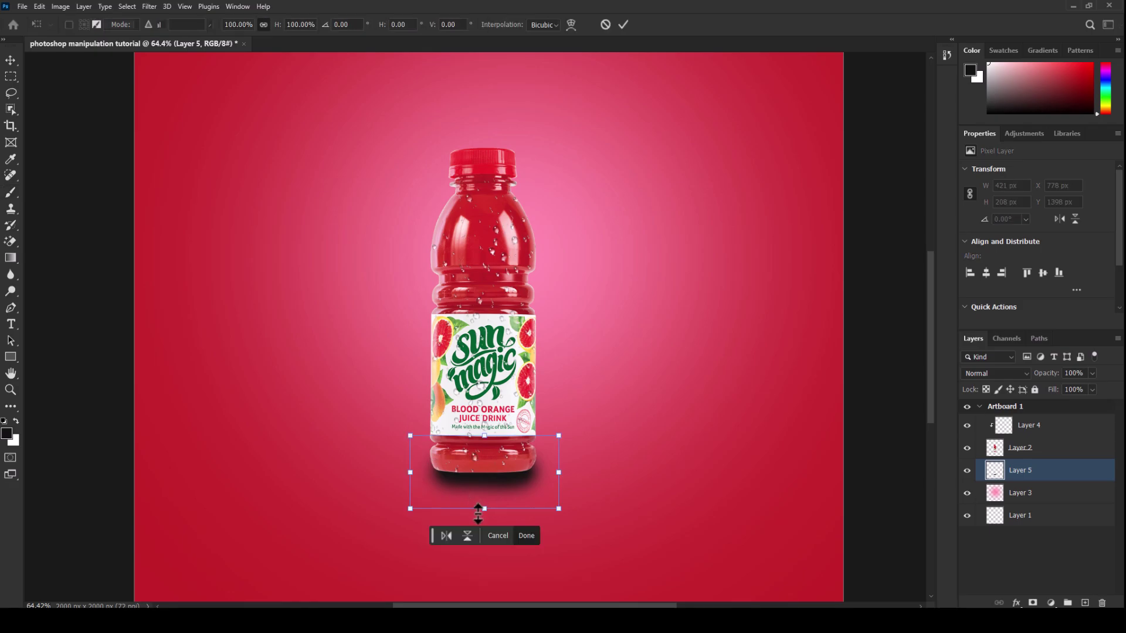
left_click_drag(478, 514, 494, 451)
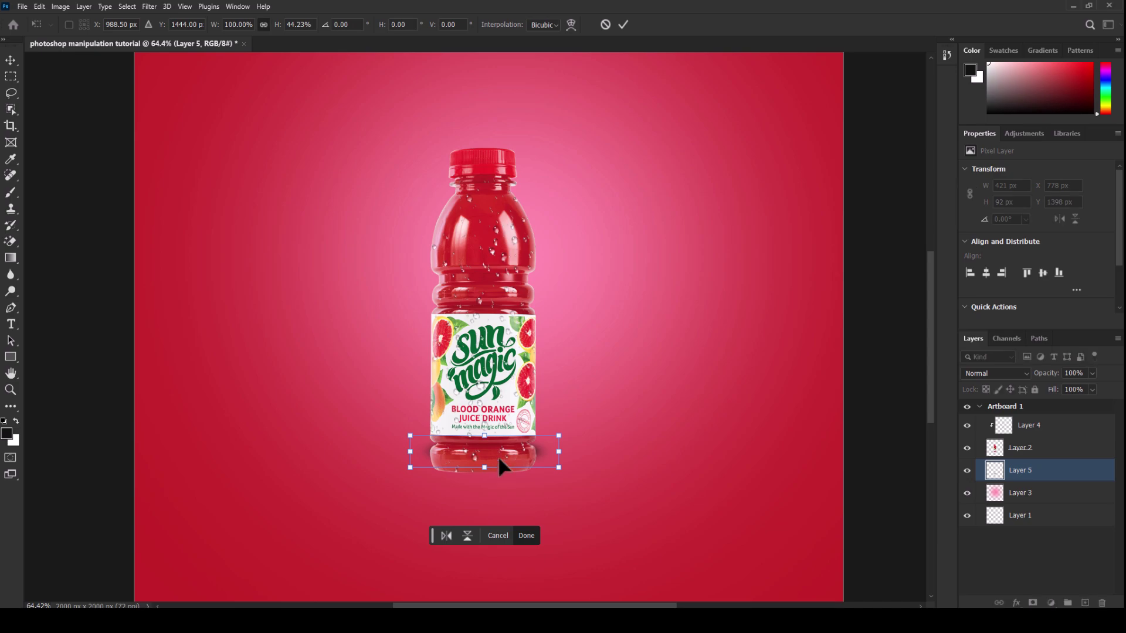
key("shift+Down")
key("shift+Down")
key("shift+Down")
key("shift+Down")
key("shift+Down")
key("shift+Down")
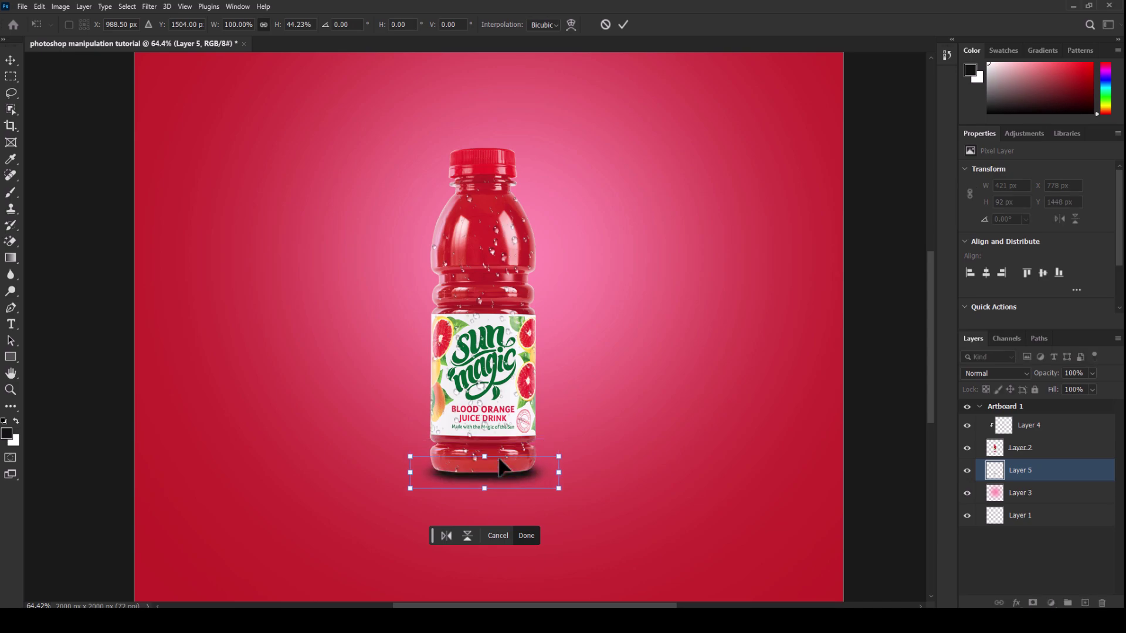
key("Up")
key("Up")
left_click_drag(561, 472, 547, 472)
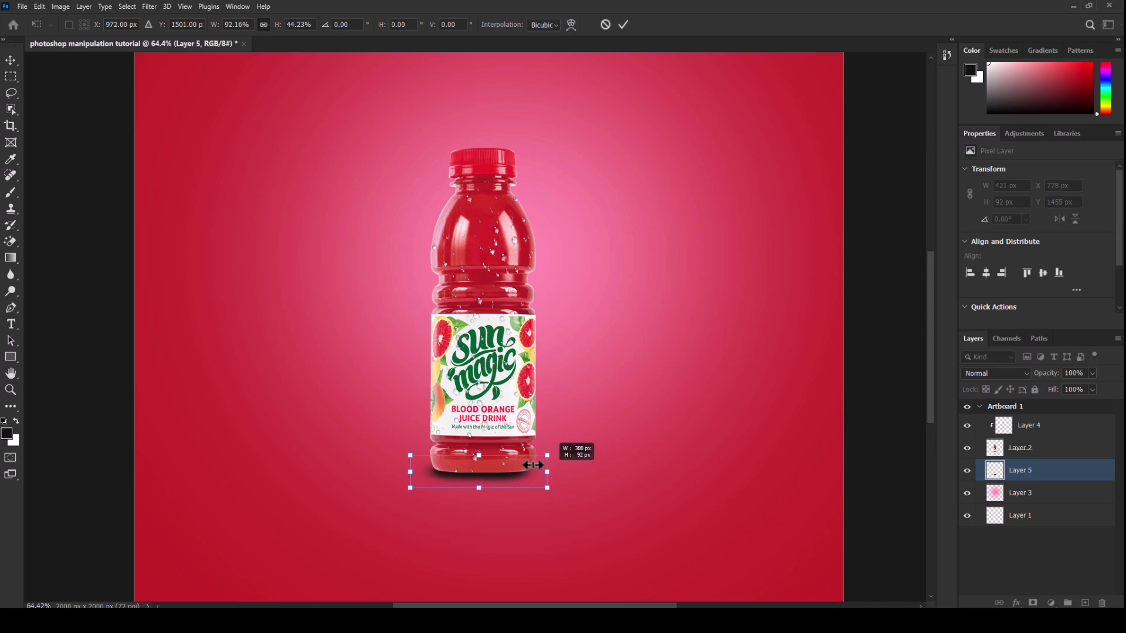
key("Right")
key("Right")
key("Right")
key("Right")
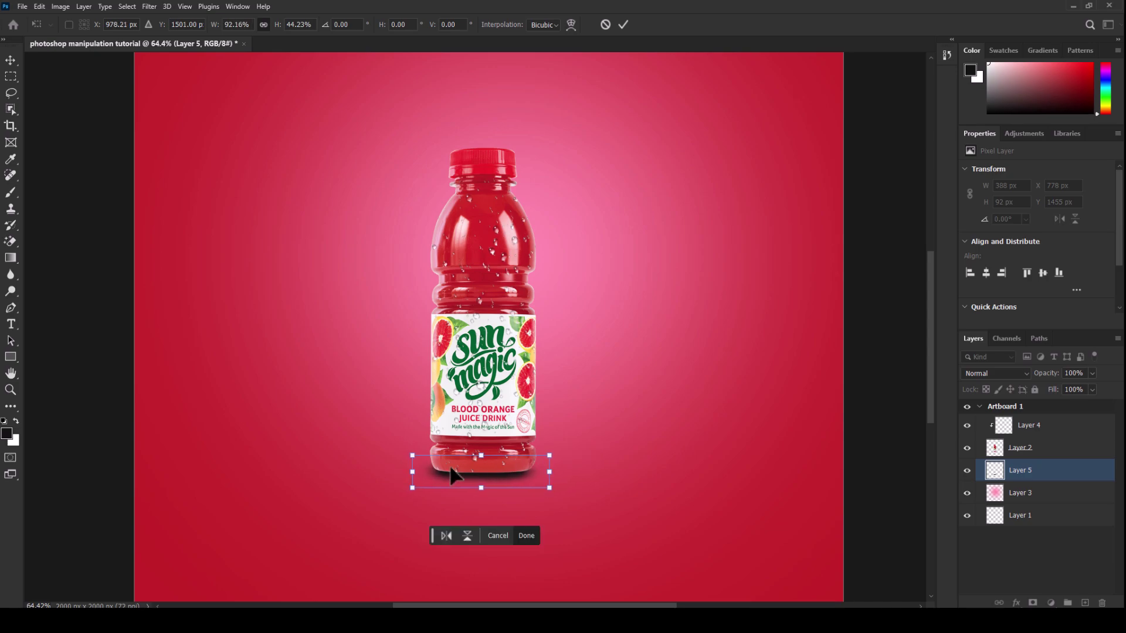
key("Up")
key("Up")
key("Up")
key("Up")
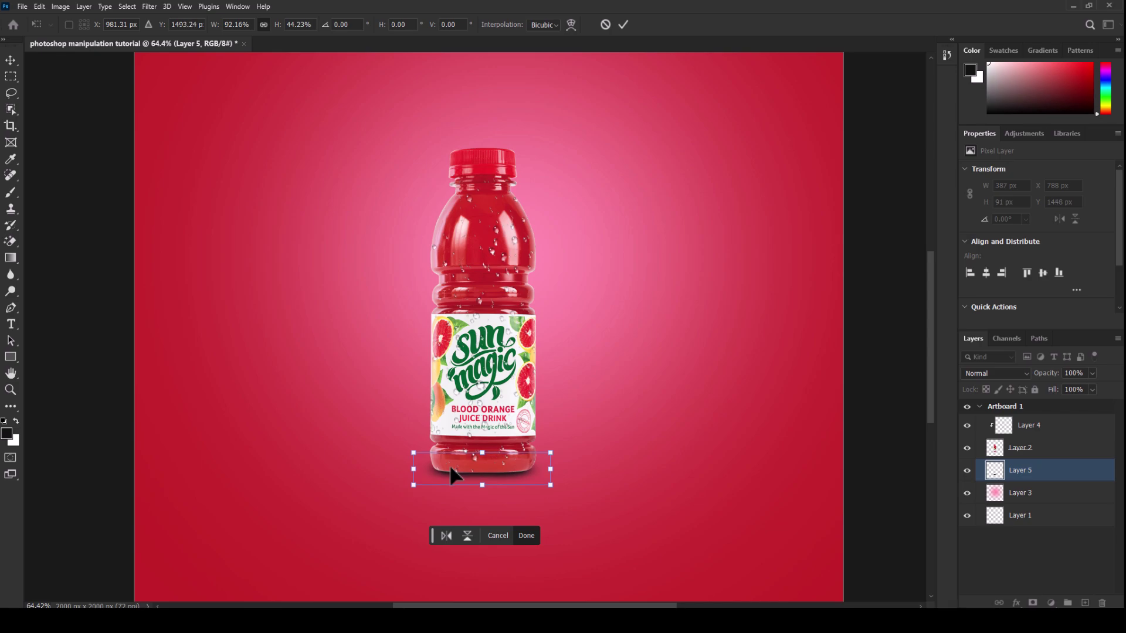
key("Up")
key("Up")
key("Up")
key("Return")
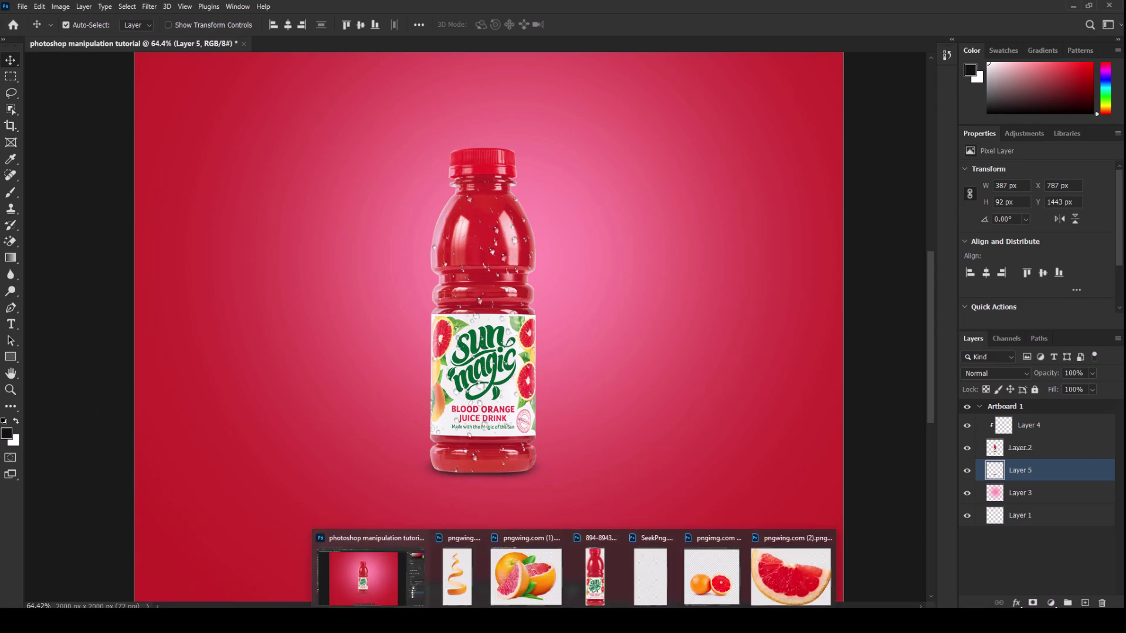
Copy the orange and grapefruit halves into the ad, enlarge them, and bring them to the front
left_click(706, 587)
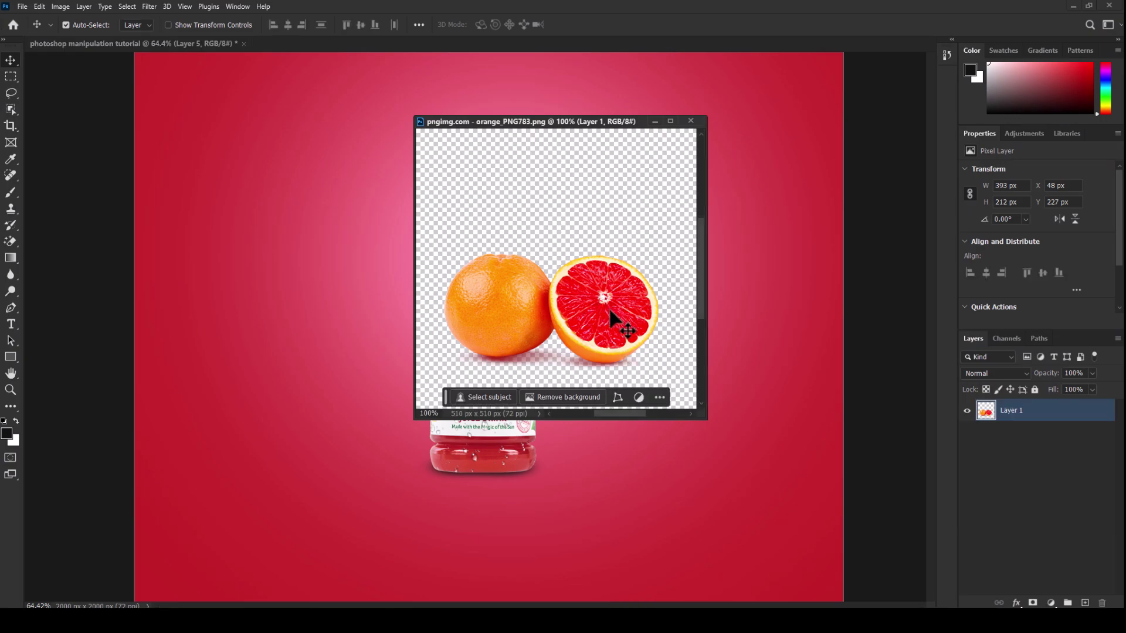
left_click_drag(602, 298, 299, 408)
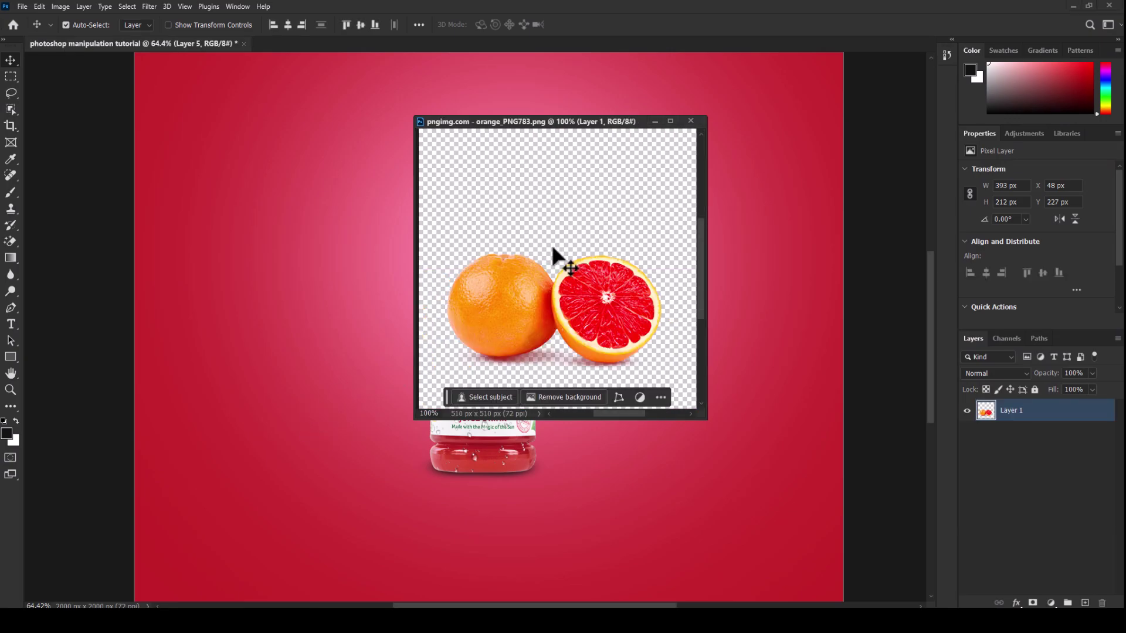
left_click(652, 123)
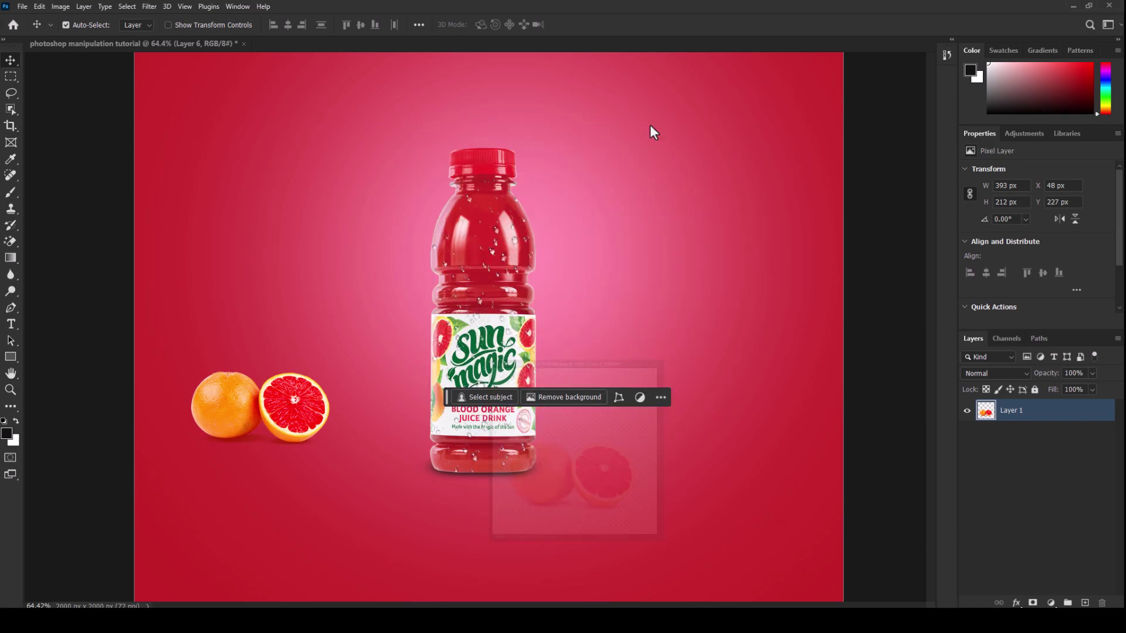
mouse_move(284, 420)
left_mouse_down()
mouse_move(599, 450)
mouse_move(610, 434)
left_mouse_up()
key("ctrl+t")
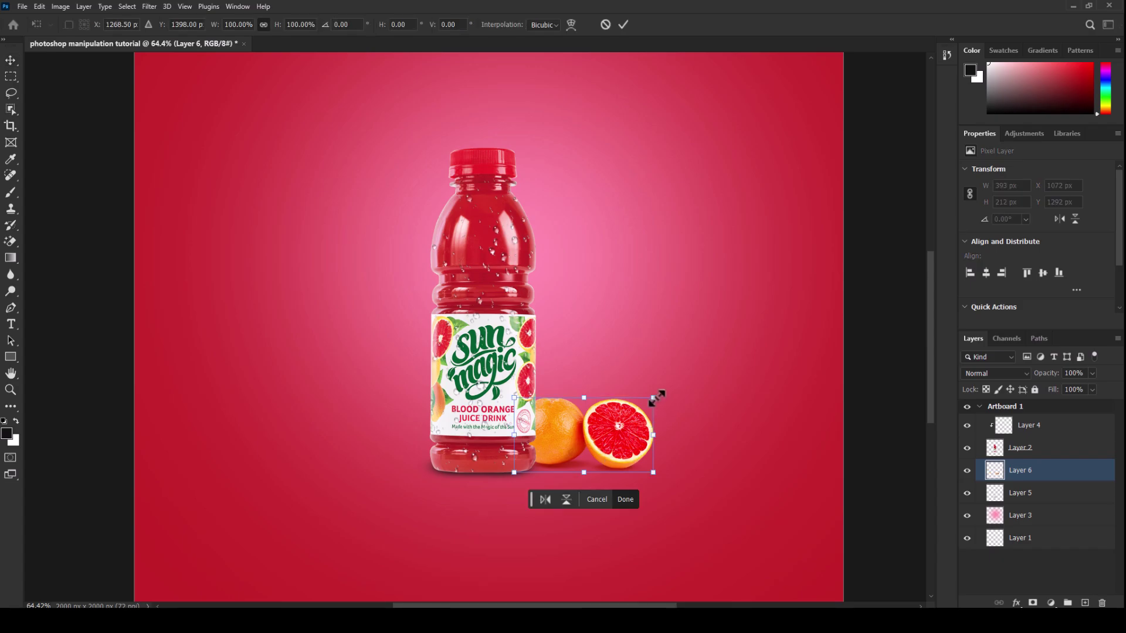
left_click_drag(654, 397, 708, 367)
key("Return")
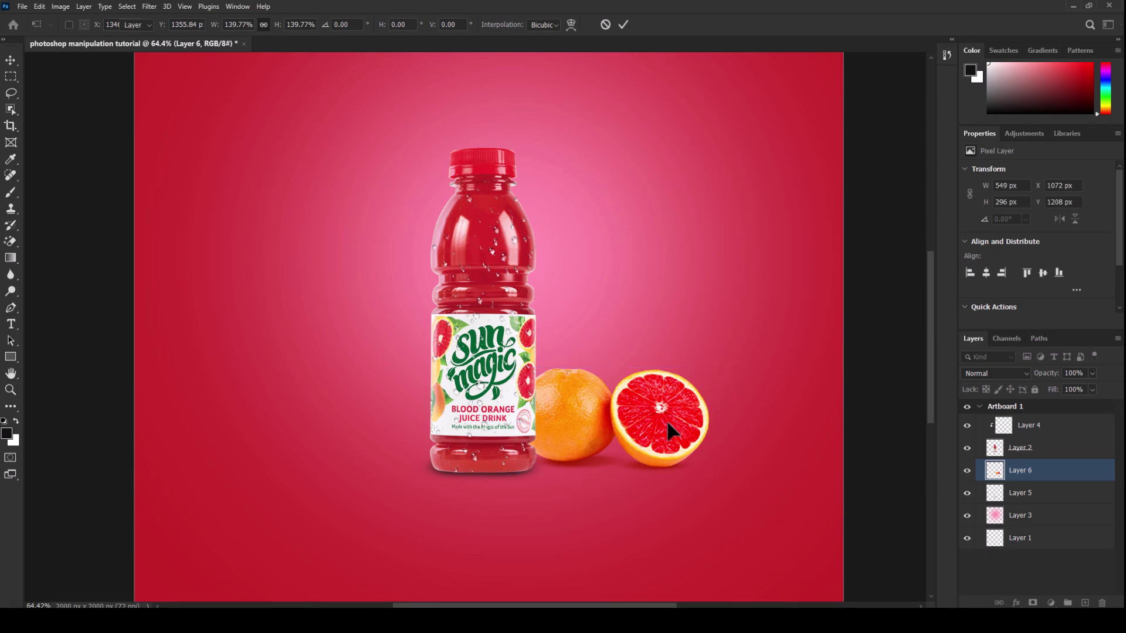
key("ctrl+bracketright")
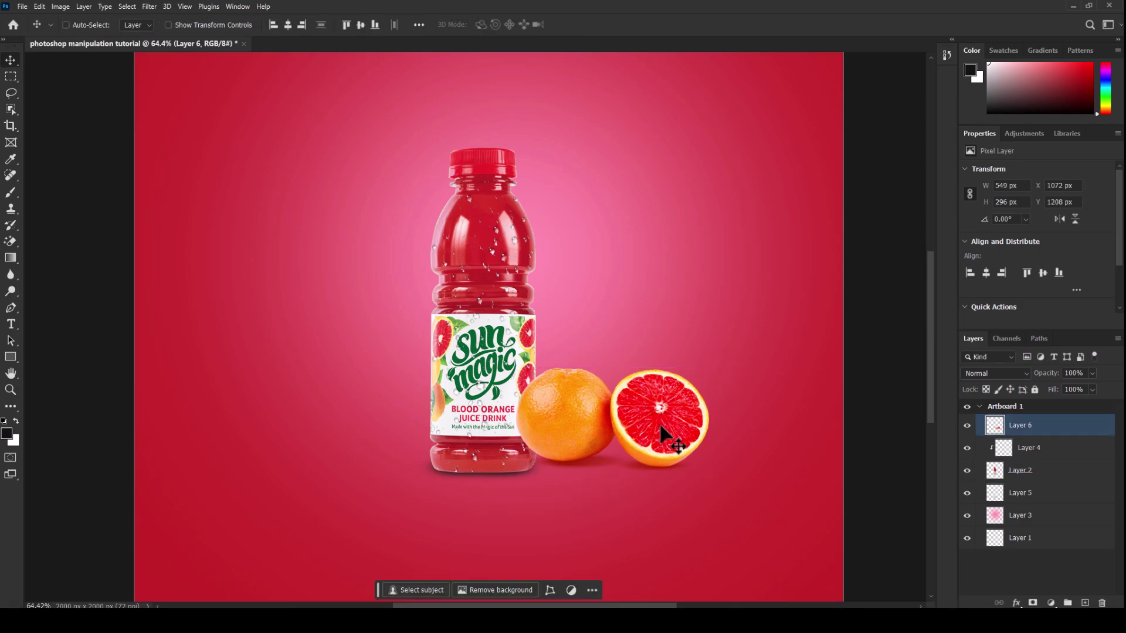
left_click_drag(643, 437, 589, 441)
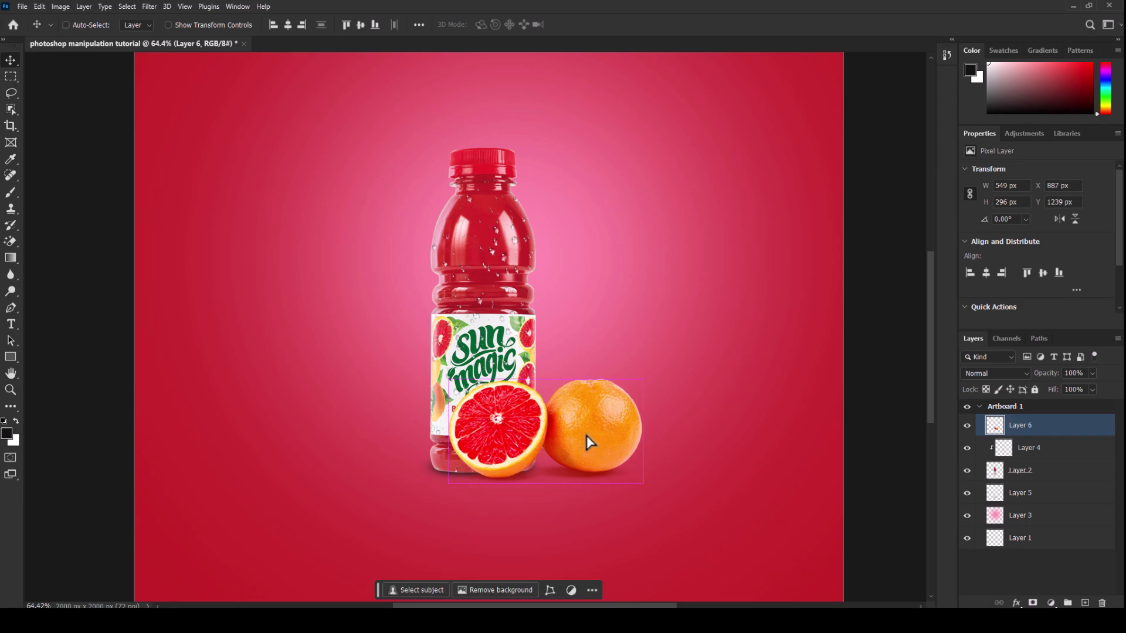
Flip the fruit horizontally and shift it to the left of the bottle base
key("ctrl+t")
right_click(583, 428)
left_click(628, 418)
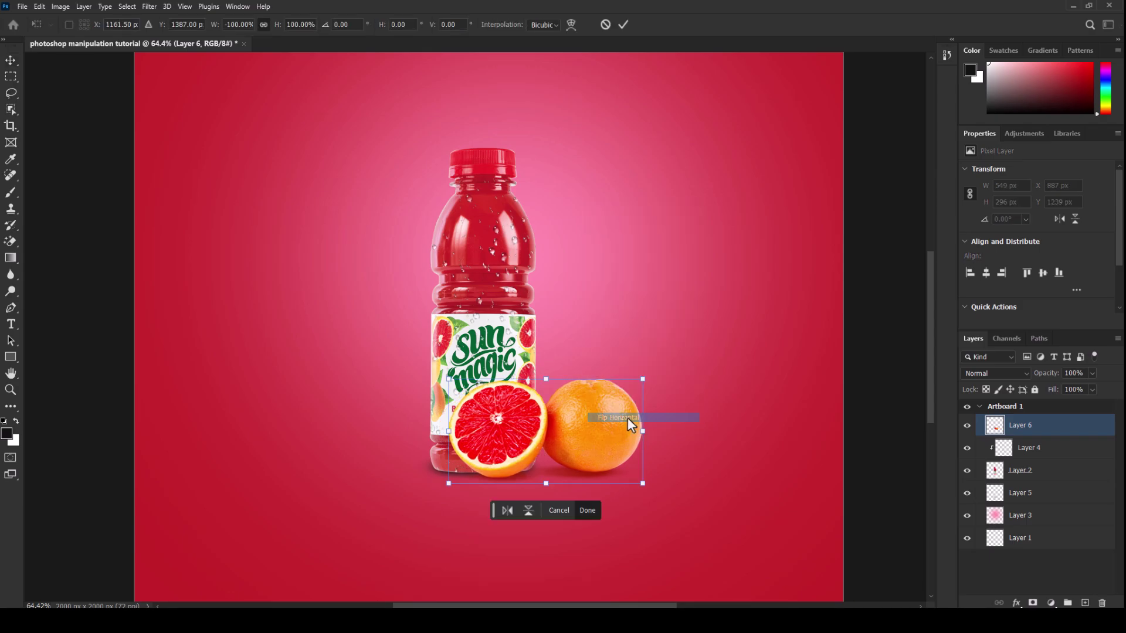
left_click_drag(607, 431, 489, 435)
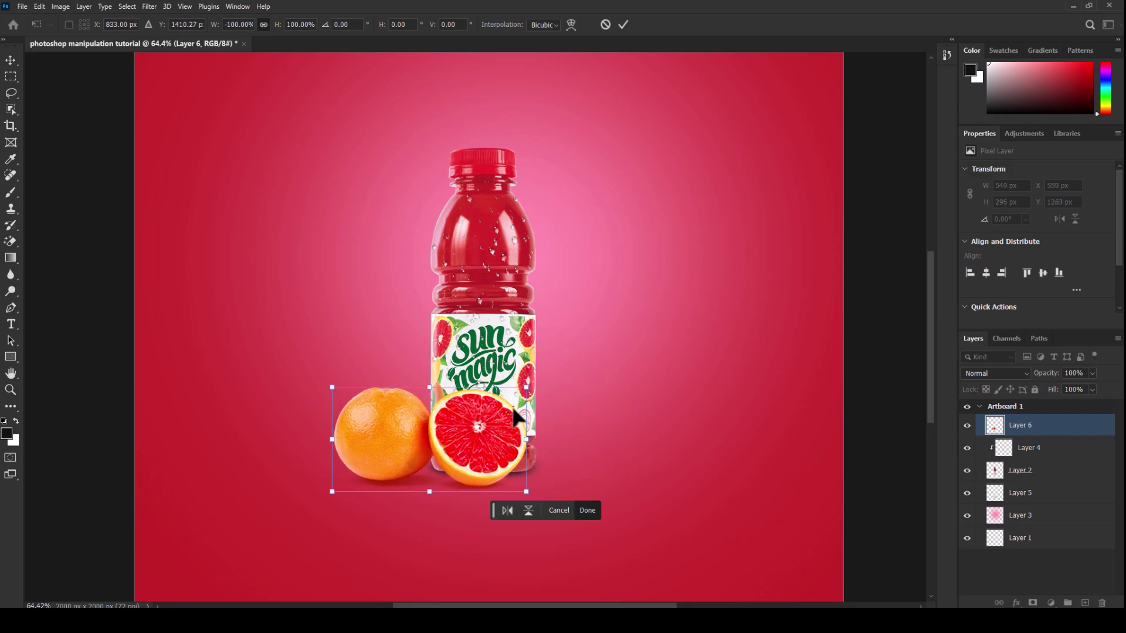
key("Return")
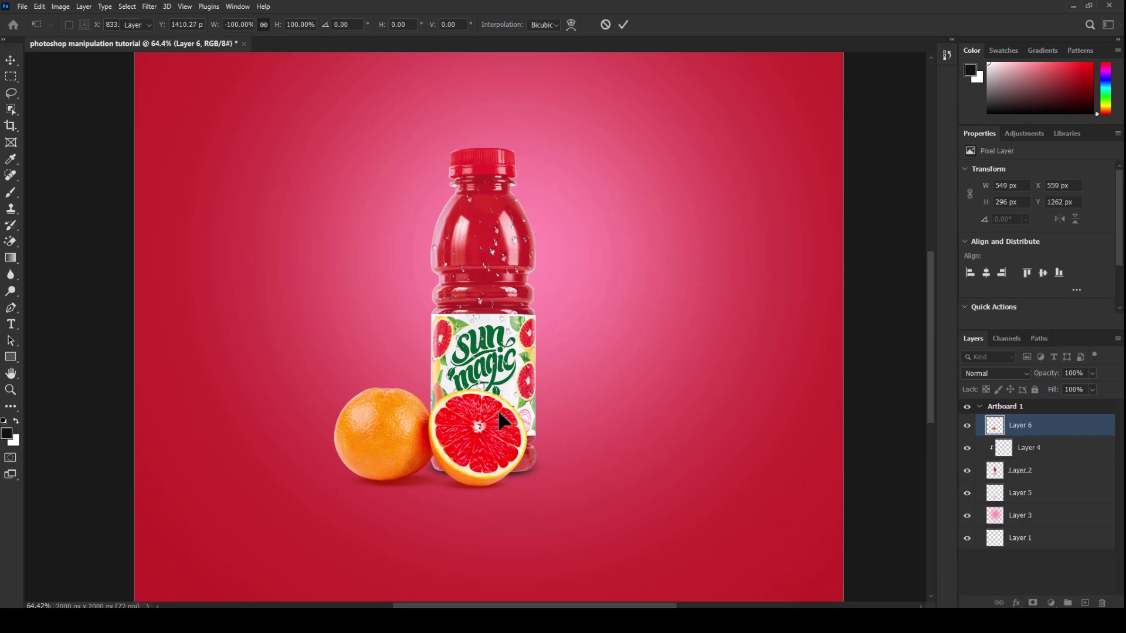
scroll(499, 414, "down", 1)
scroll(499, 420, "down", 1)
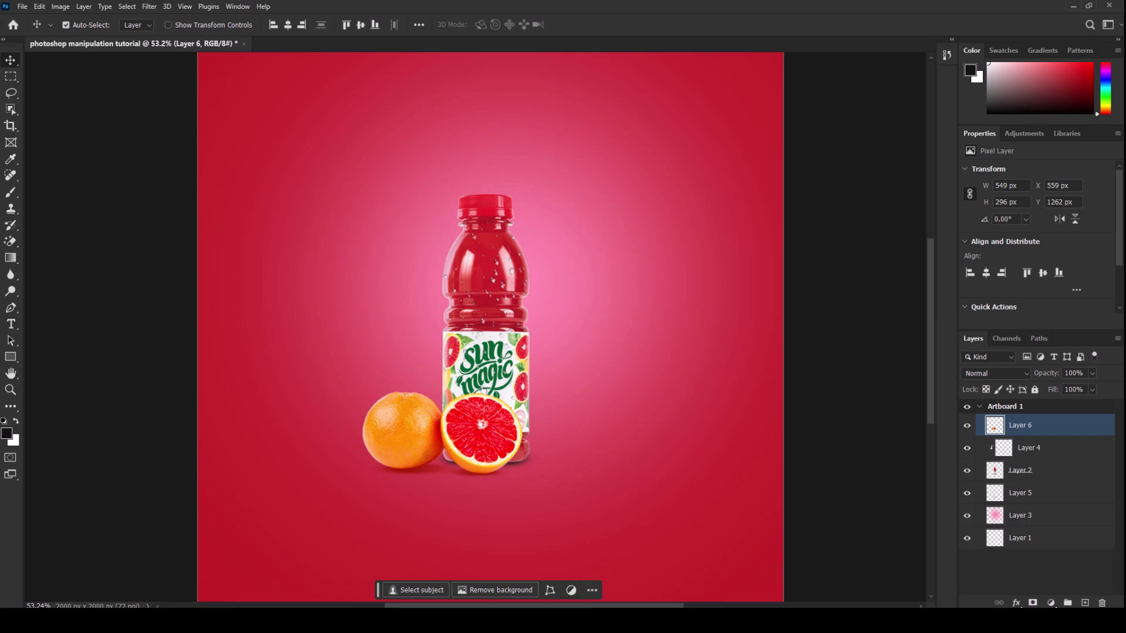
Copy the leafy grapefruit cluster from its pngwing image into the ad and centre it
left_click(524, 580)
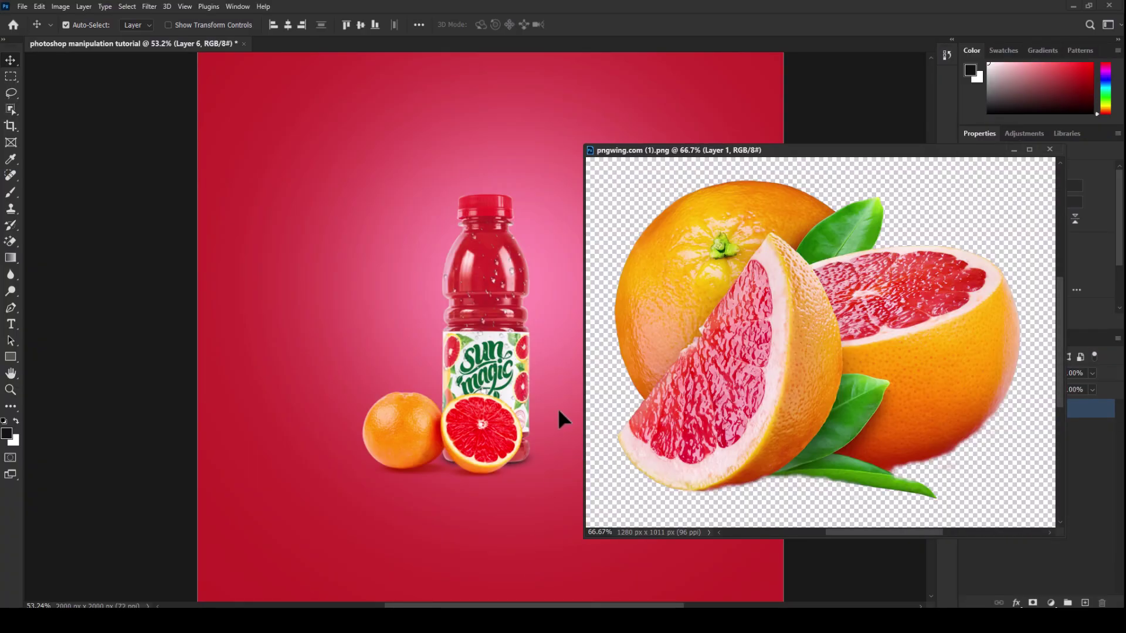
left_click_drag(558, 419, 325, 375)
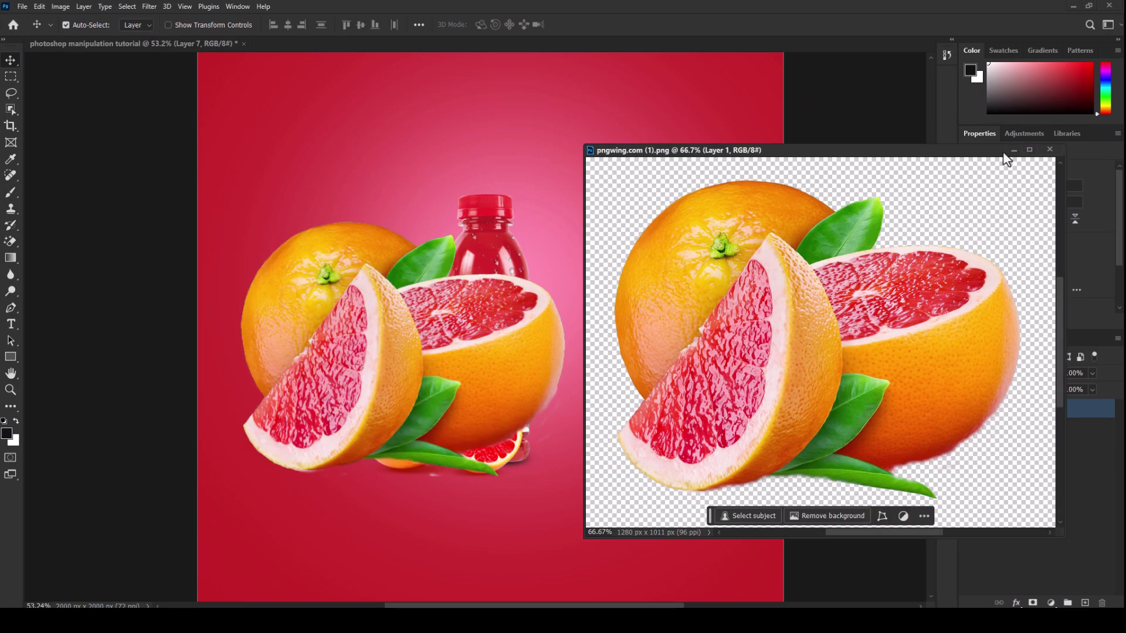
left_click(1014, 151)
mouse_move(372, 381)
left_mouse_down()
mouse_move(488, 390)
mouse_move(516, 421)
mouse_move(509, 443)
left_mouse_up()
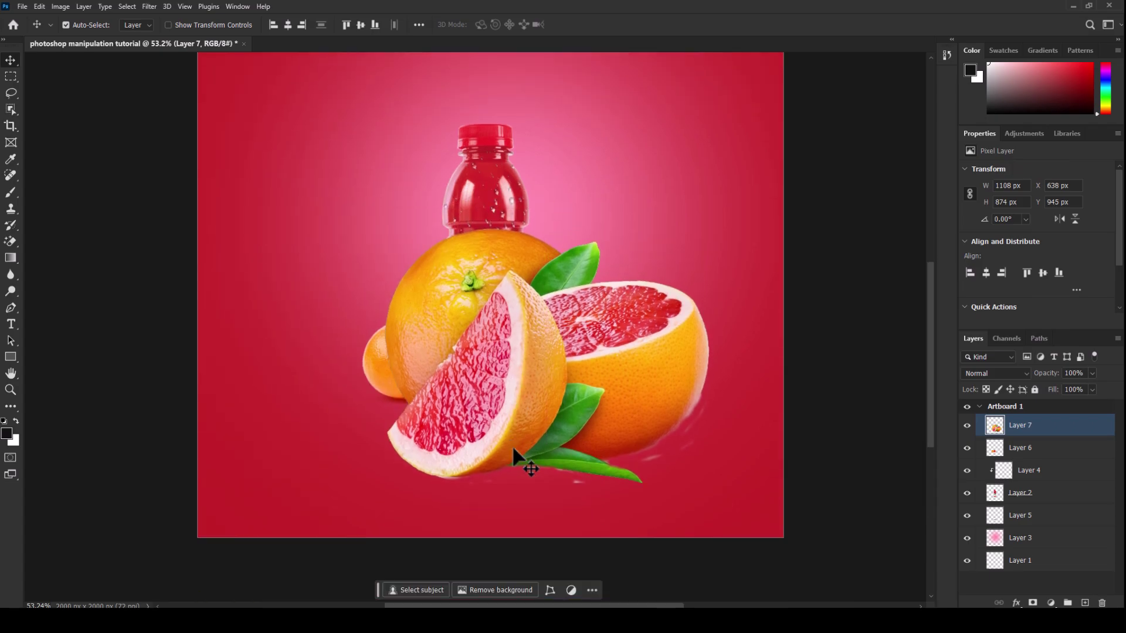
Erase the stray edges around the grapefruit cluster with the Eraser tools
key("e")
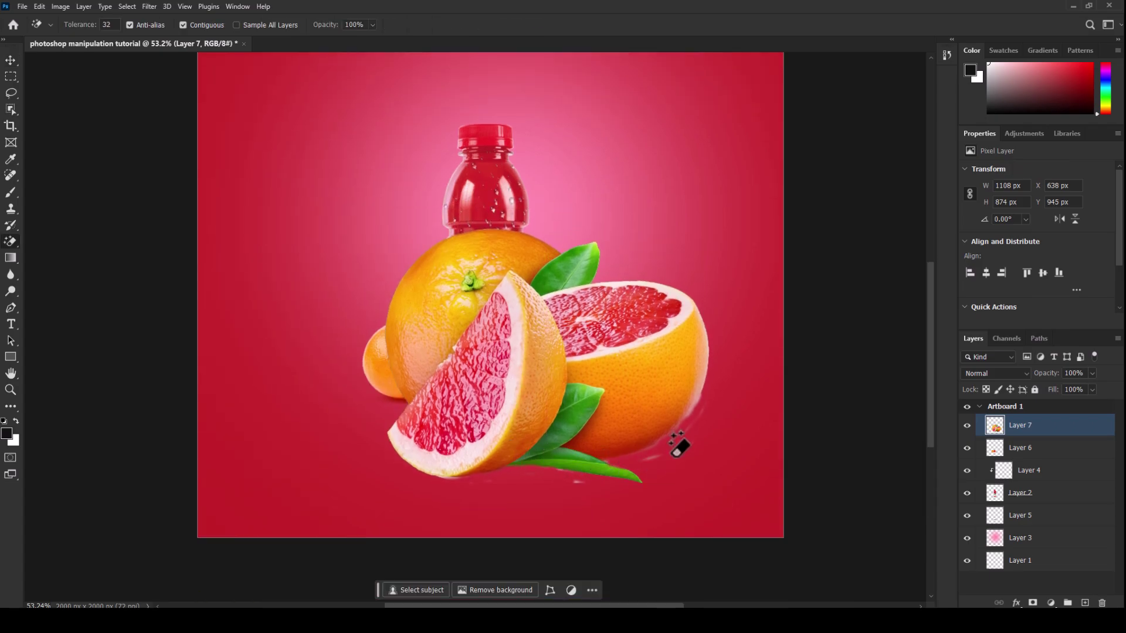
key("shift+e")
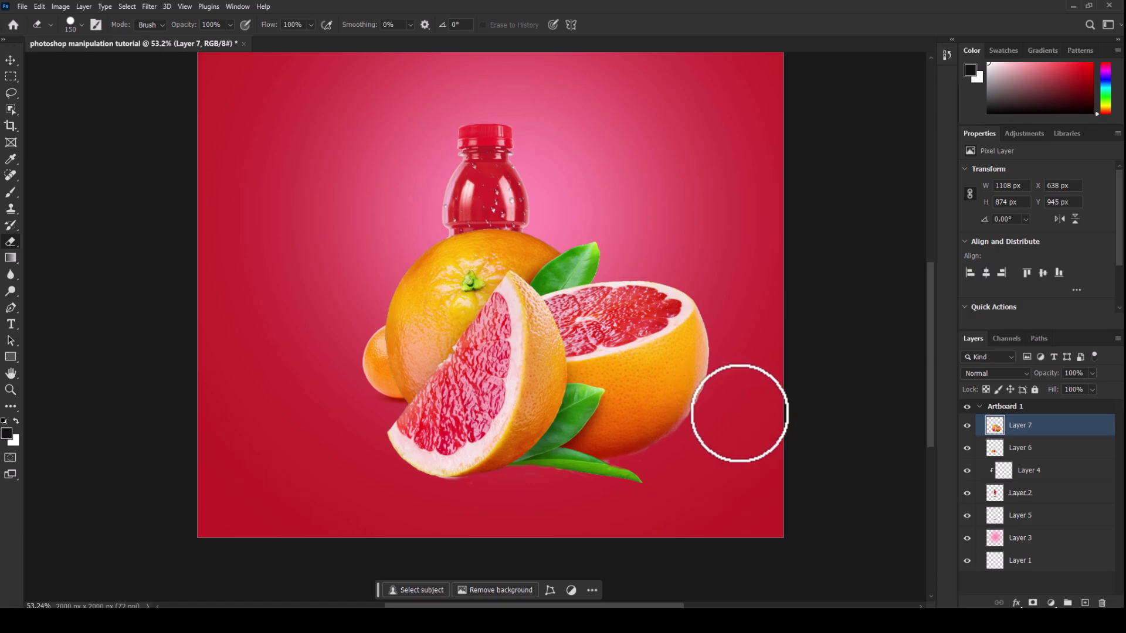
scroll(711, 398, "up", 1)
scroll(737, 460, "up", 1)
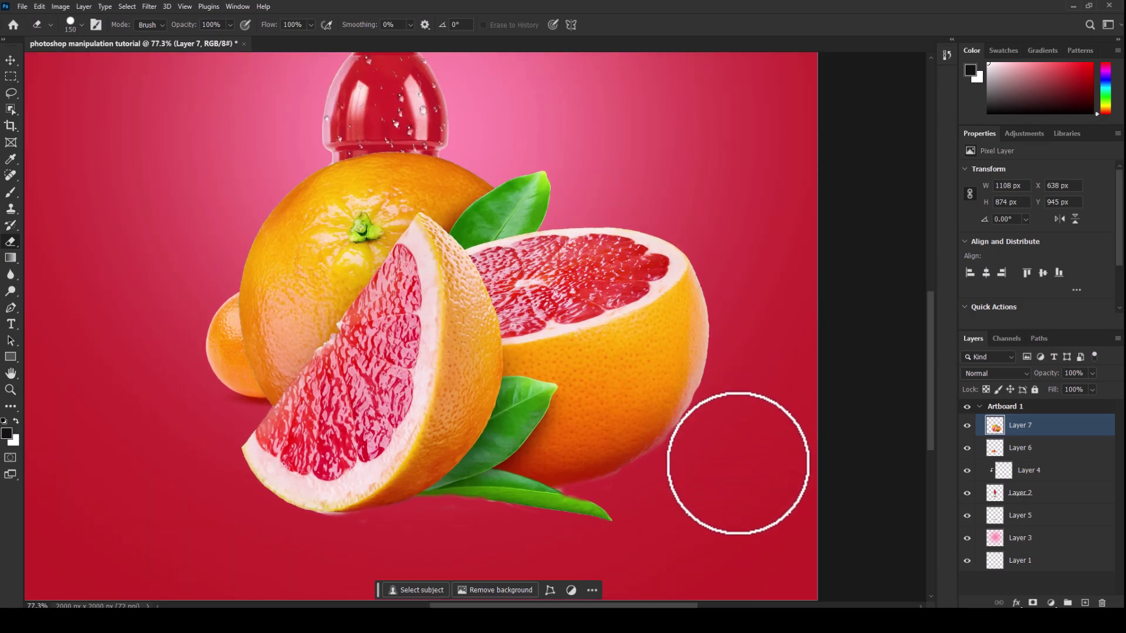
scroll(711, 459, "up", 2)
scroll(732, 462, "up", 2)
scroll(732, 461, "down", 3)
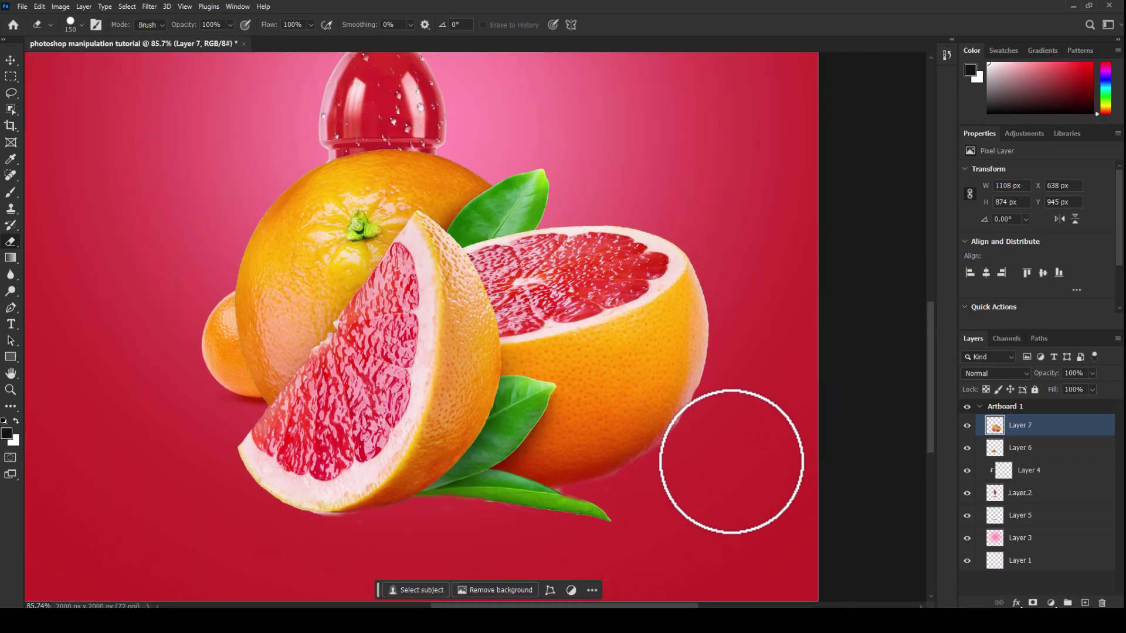
scroll(731, 460, "down", 2)
scroll(731, 461, "down", 1)
key("v")
key("ctrl+t")
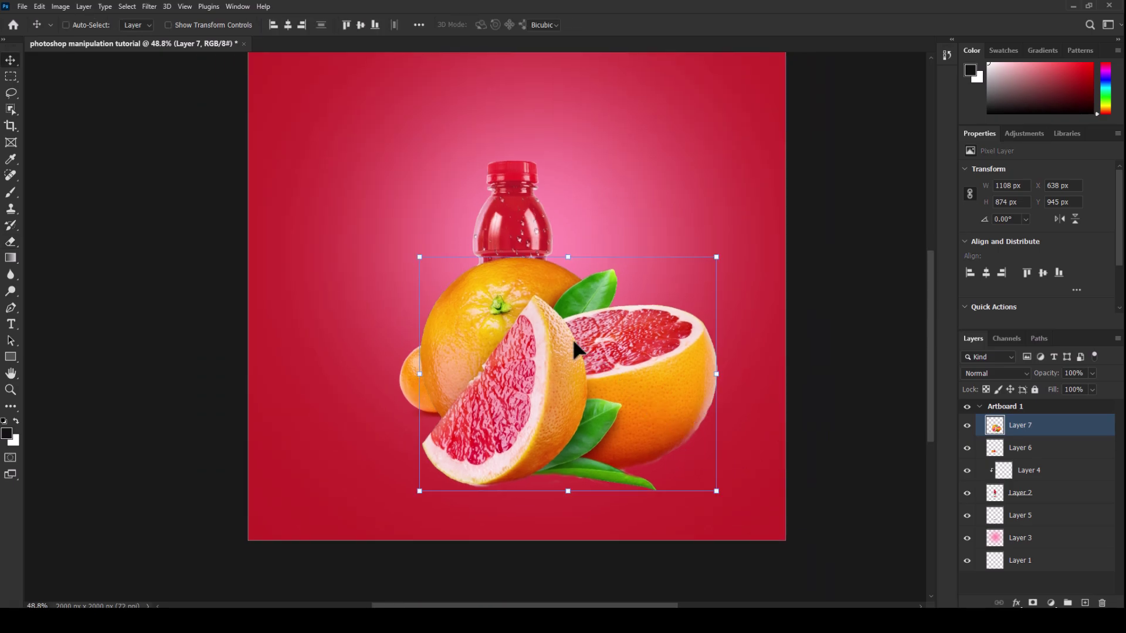
Shrink the grapefruit cluster and place it at the bottle's lower right
mouse_move(717, 256)
left_mouse_down()
mouse_move(623, 300)
mouse_move(510, 384)
left_mouse_up()
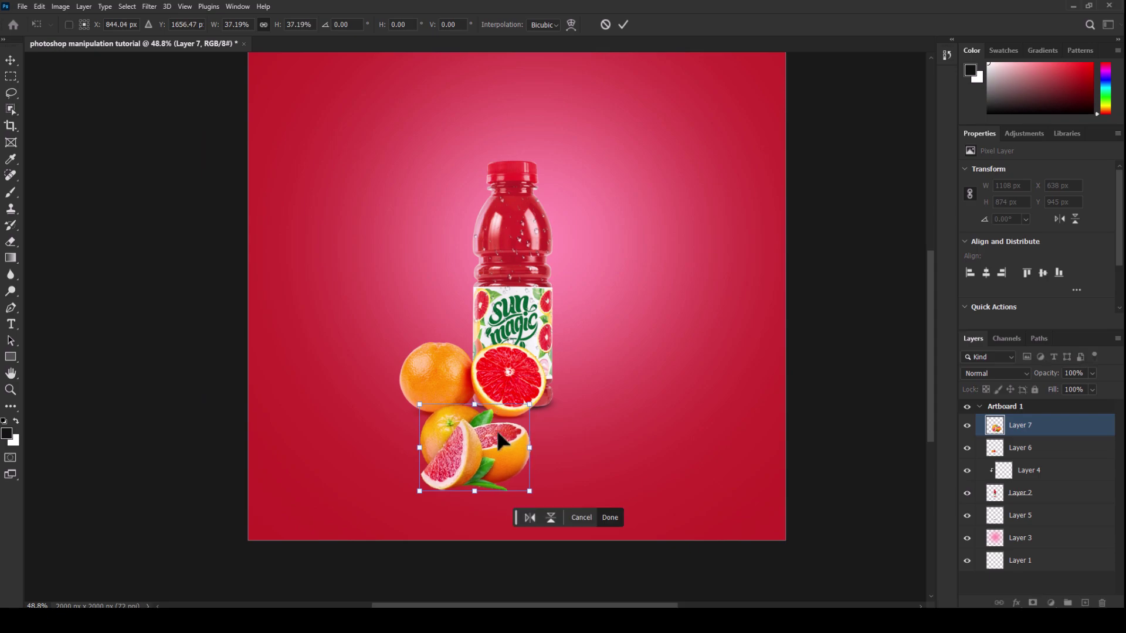
left_click_drag(490, 449, 595, 378)
key("Return")
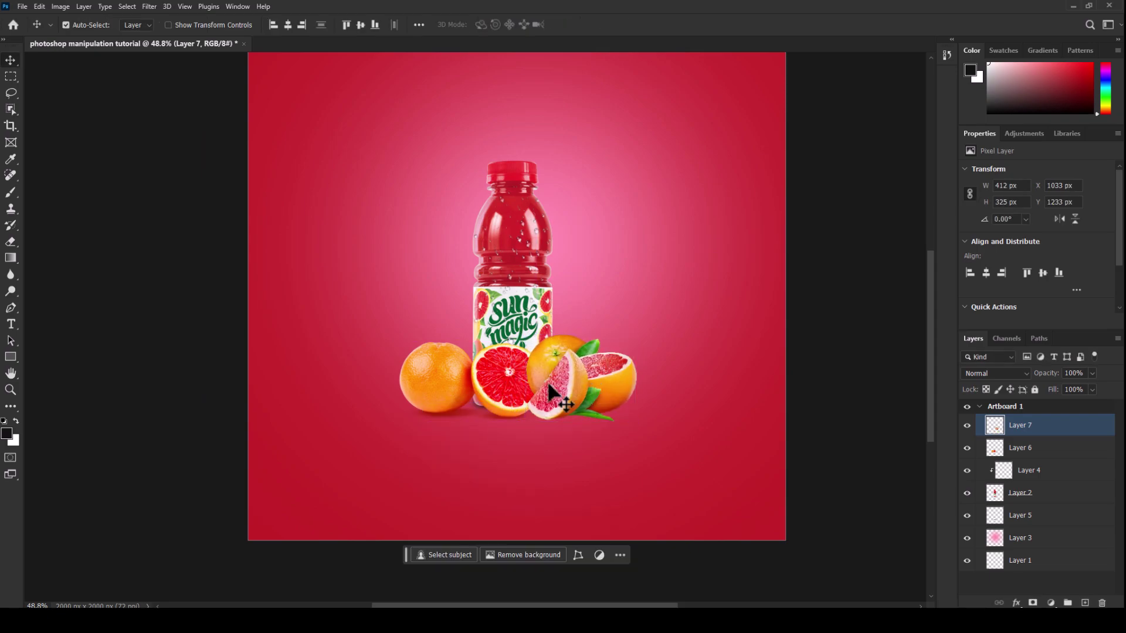
Flip the orange halves horizontally, place them left of the bottle, and nudge the cluster right
left_click(499, 396)
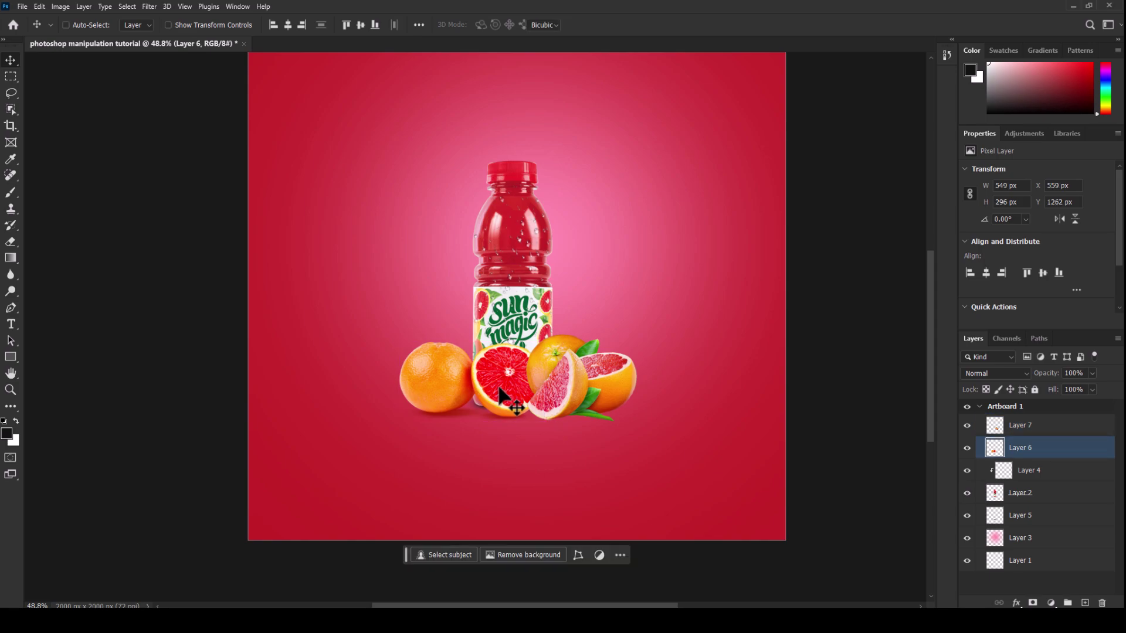
key("ctrl+t")
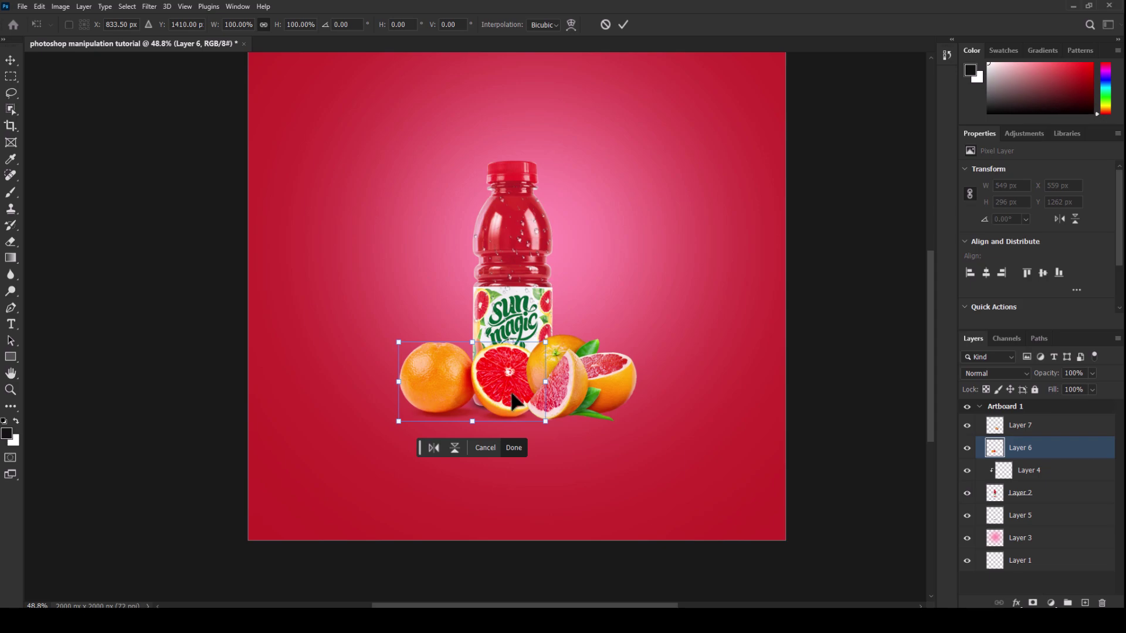
left_click_drag(1051, 471, 1047, 498)
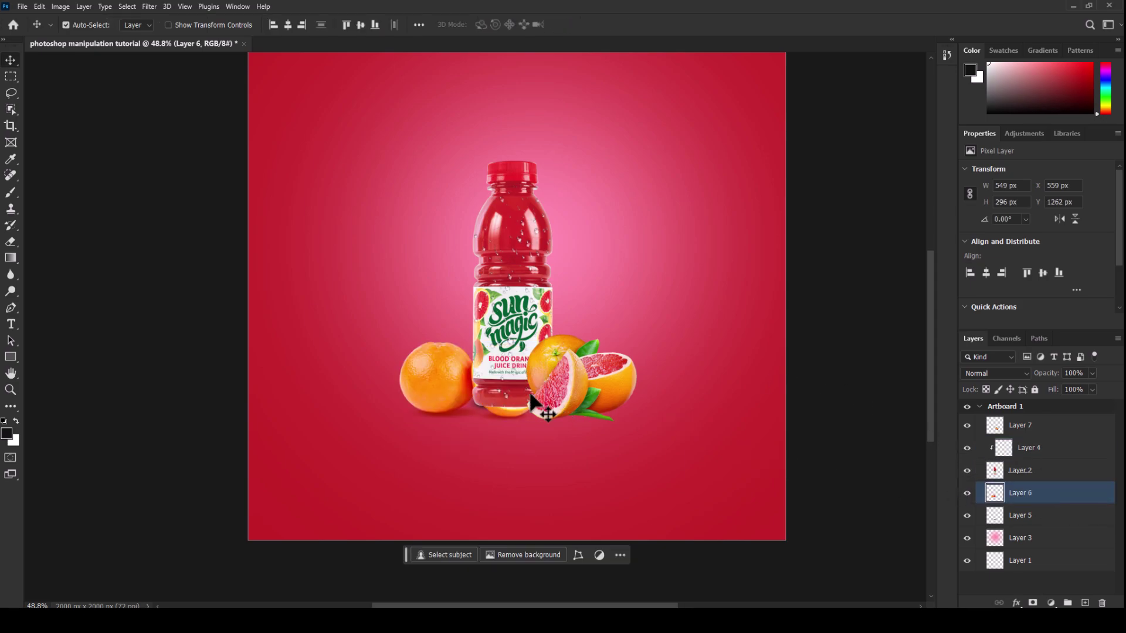
key("ctrl+t")
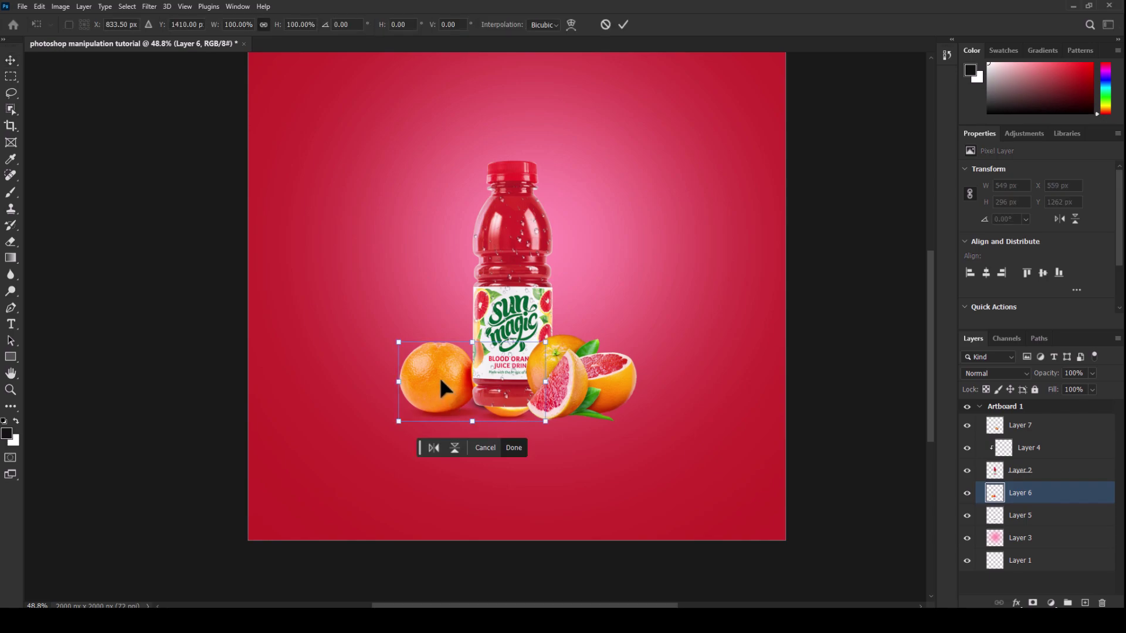
right_click(440, 381)
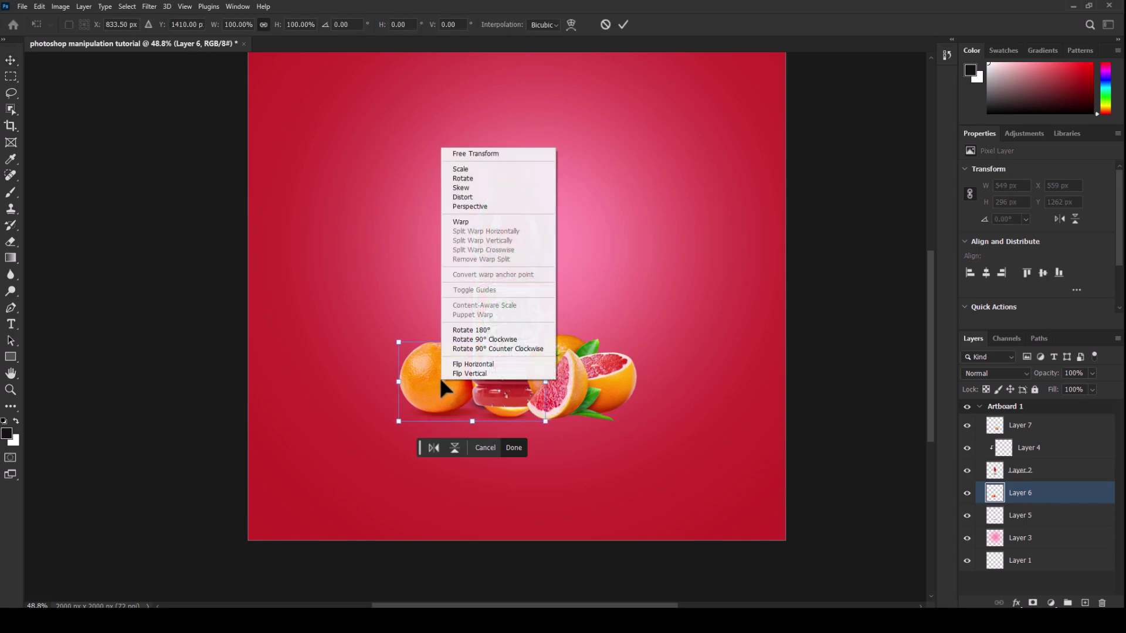
left_click(483, 365)
left_click_drag(441, 390, 448, 382)
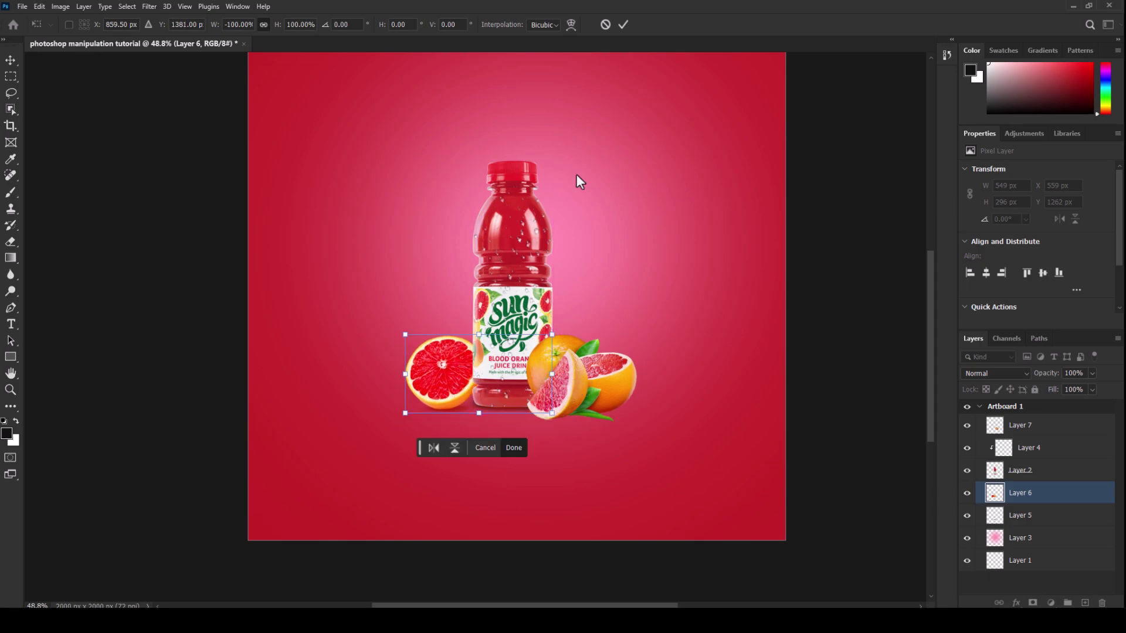
left_click(625, 25)
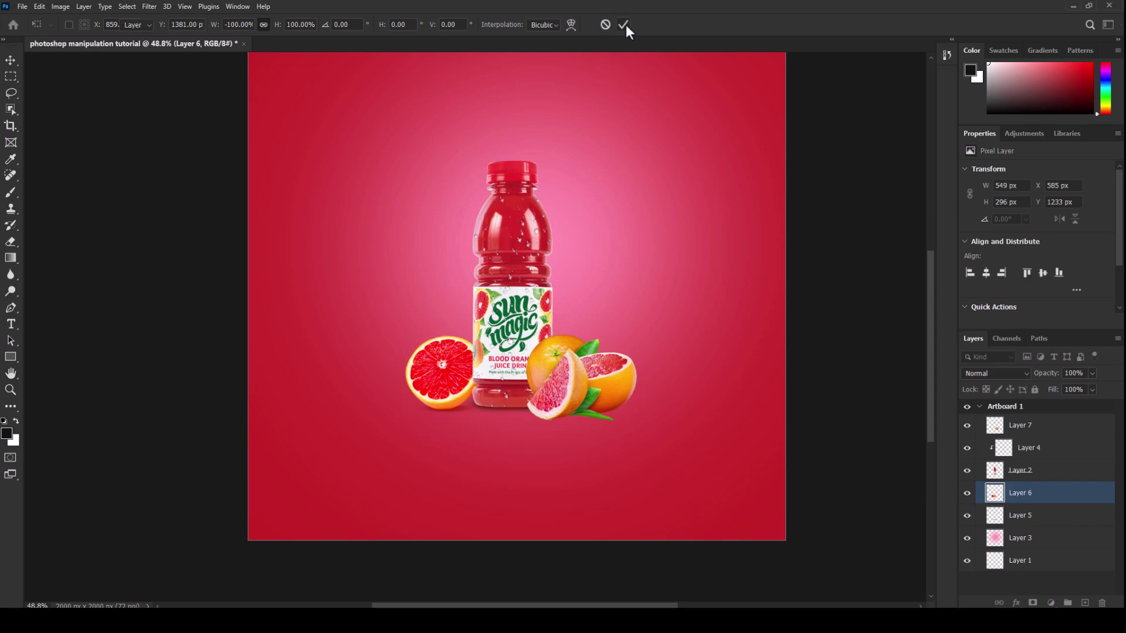
left_click_drag(578, 379, 587, 377)
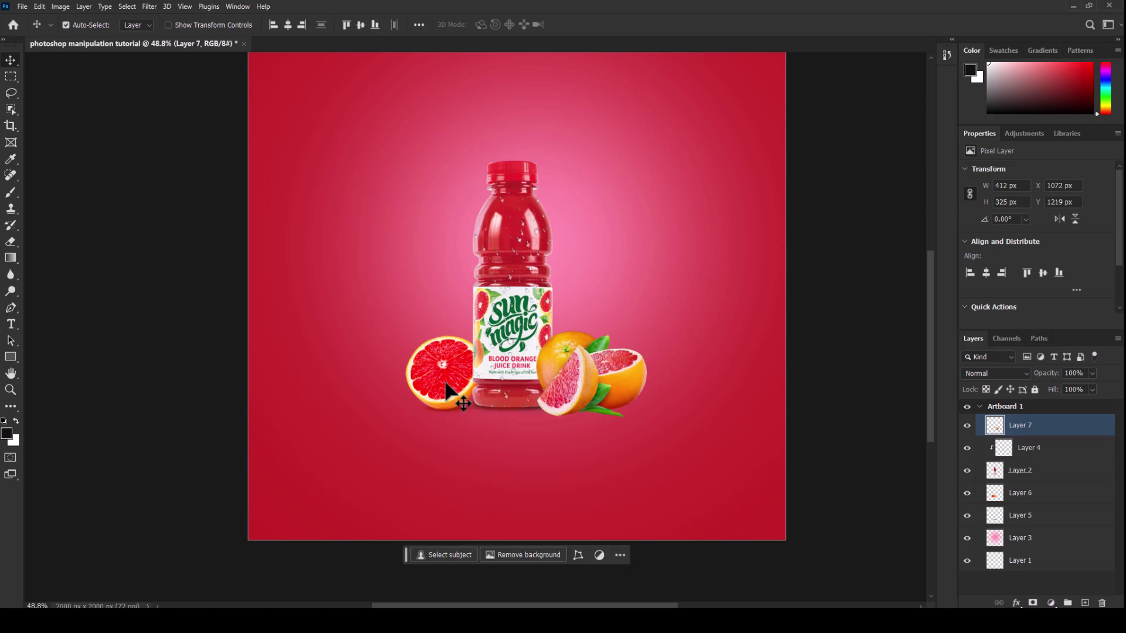
Add a new layer below Layer 7 and brush shading over the orange beside the wedge
scroll(521, 369, "up", 2)
scroll(521, 369, "up", 2)
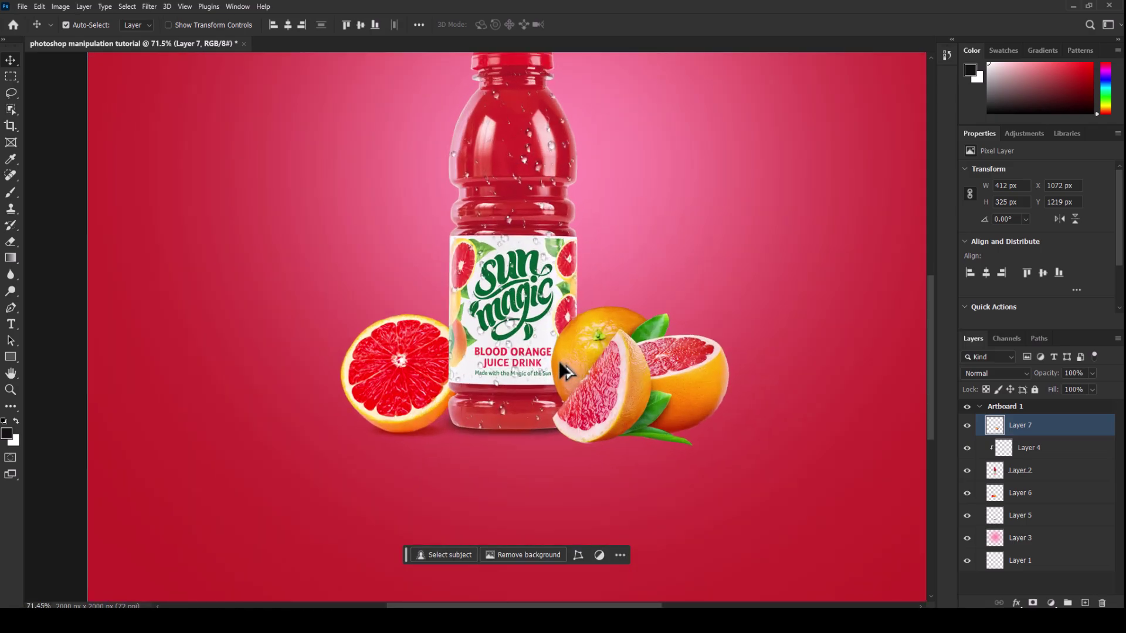
scroll(540, 367, "up", 2)
scroll(560, 370, "up", 1)
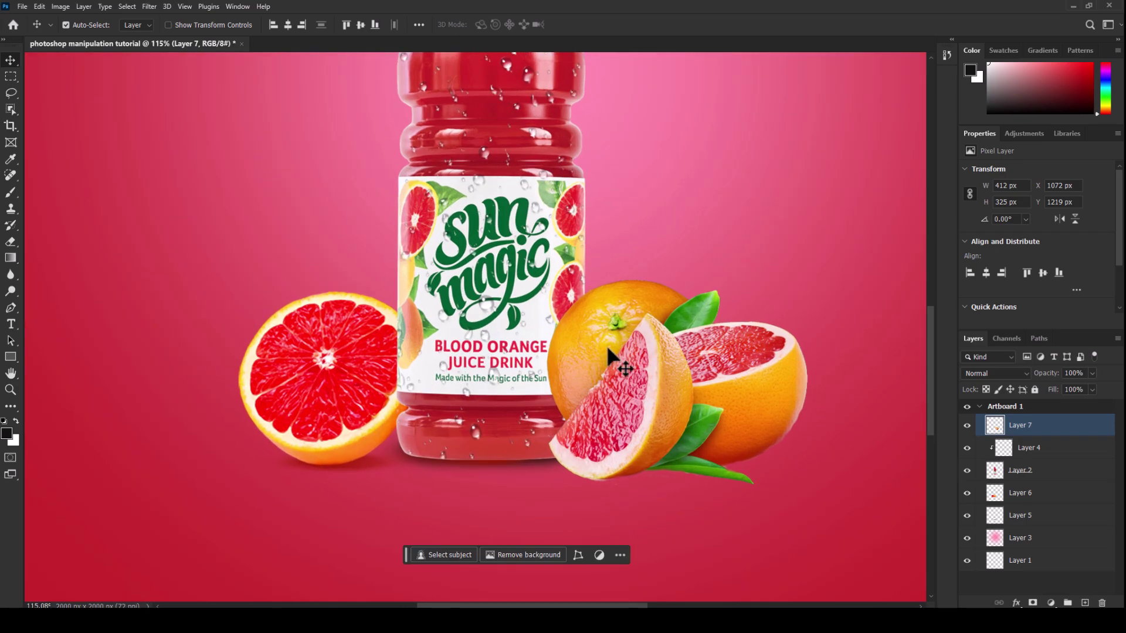
left_click(1084, 603)
left_click_drag(1030, 426, 1030, 460)
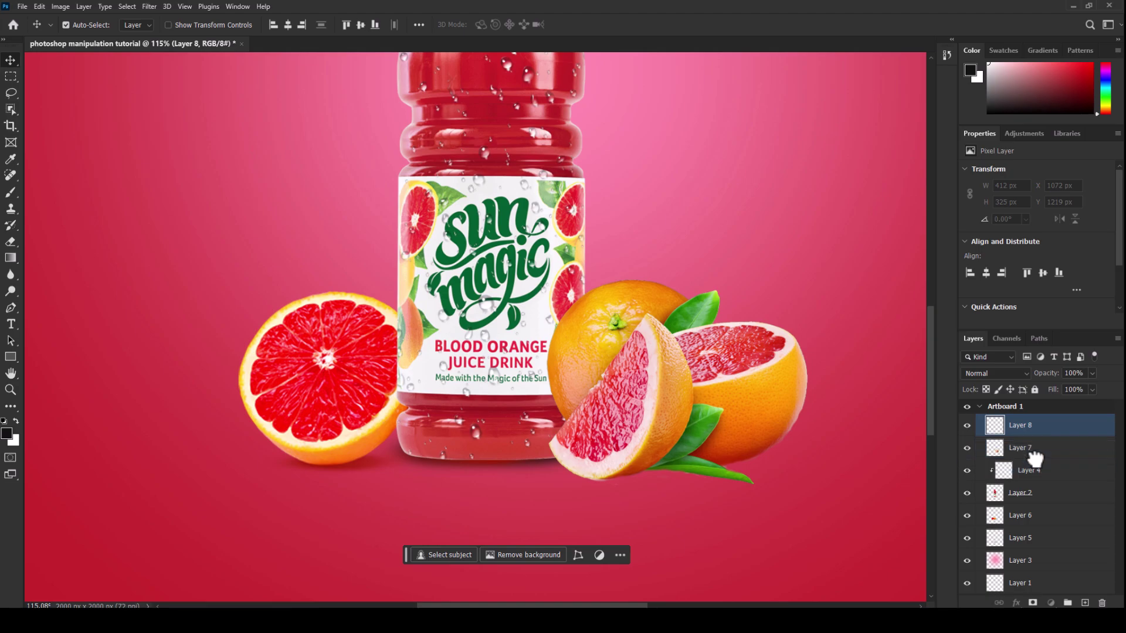
key("b")
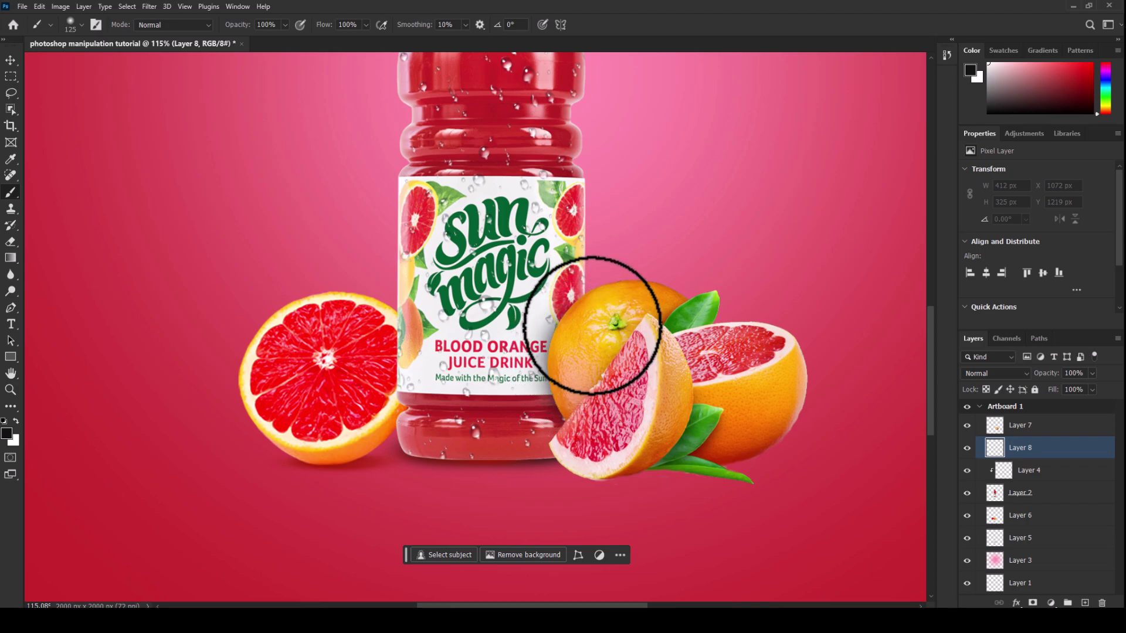
left_click_drag(579, 344, 610, 403)
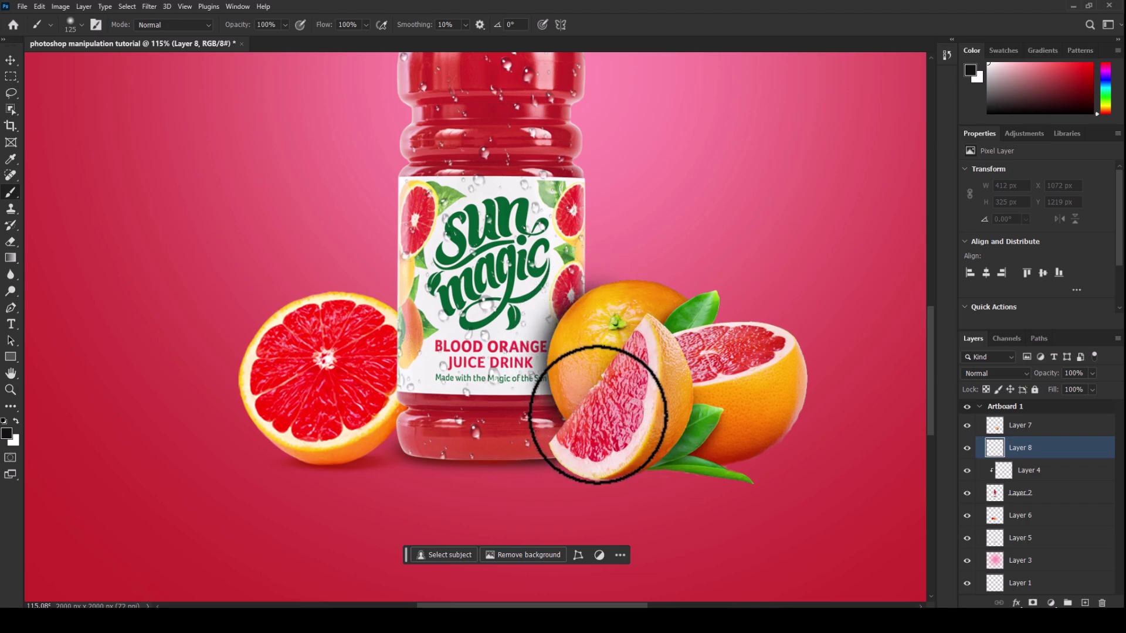
Lower the shading layer's fill to 63% and toggle its visibility to compare
left_click(1092, 389)
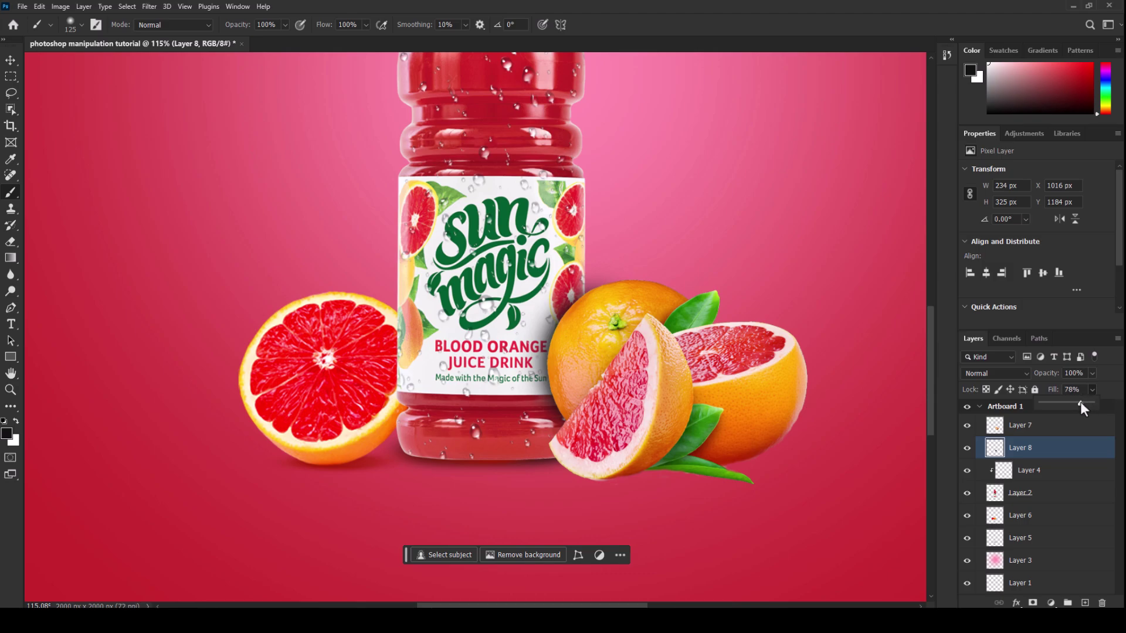
left_click_drag(1080, 402, 1078, 403)
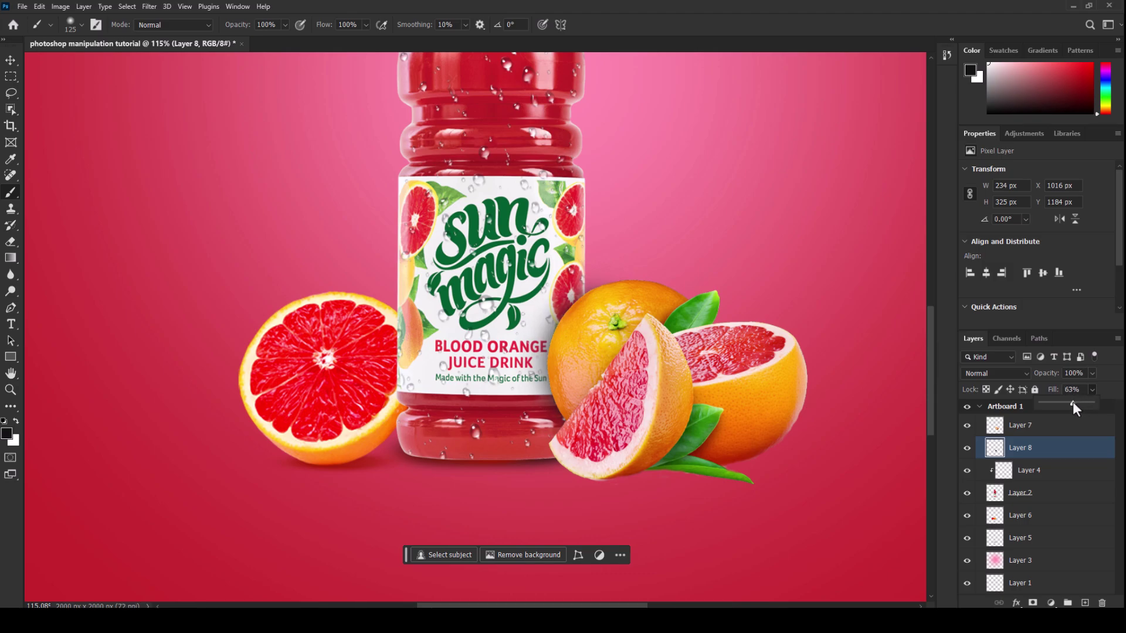
left_click(1114, 364)
left_click(967, 449)
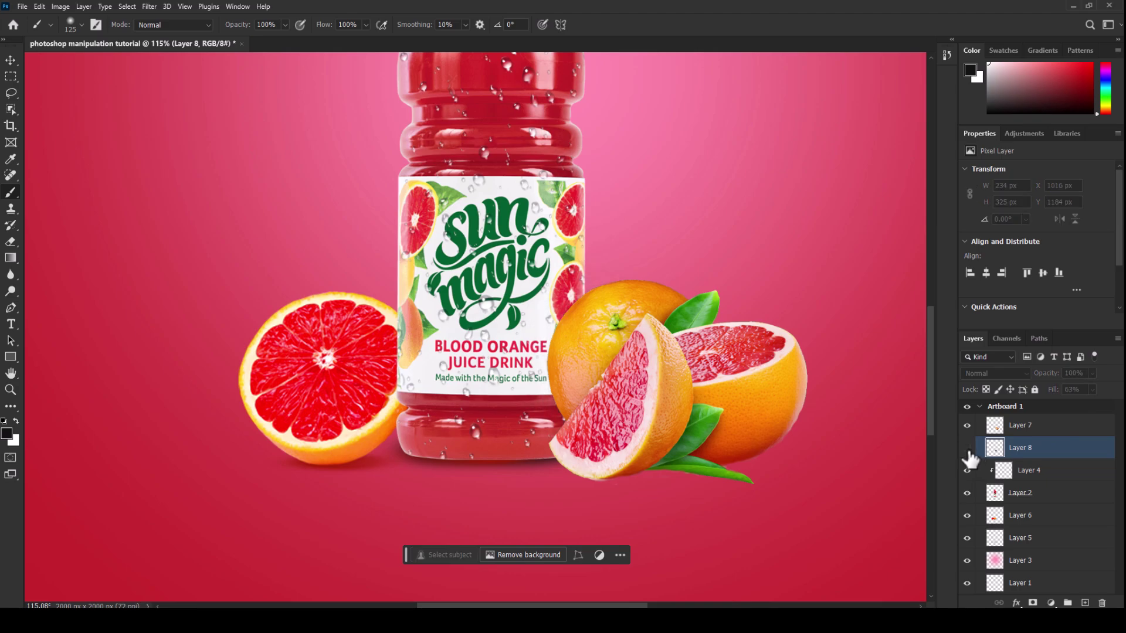
left_click(967, 449)
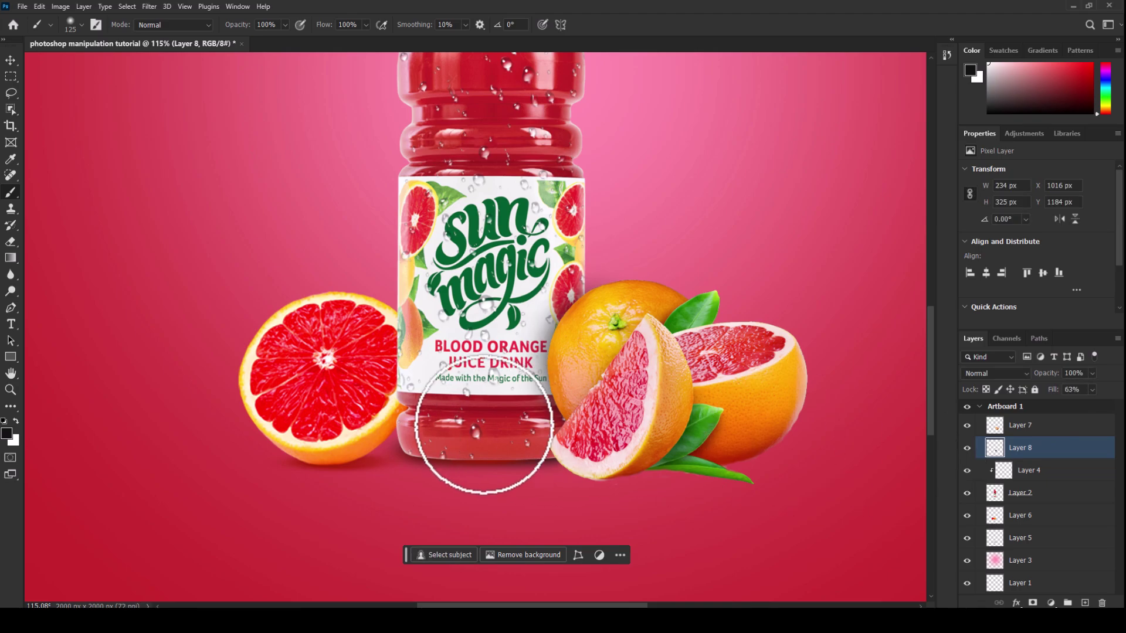
key("v")
scroll(484, 425, "down", 5)
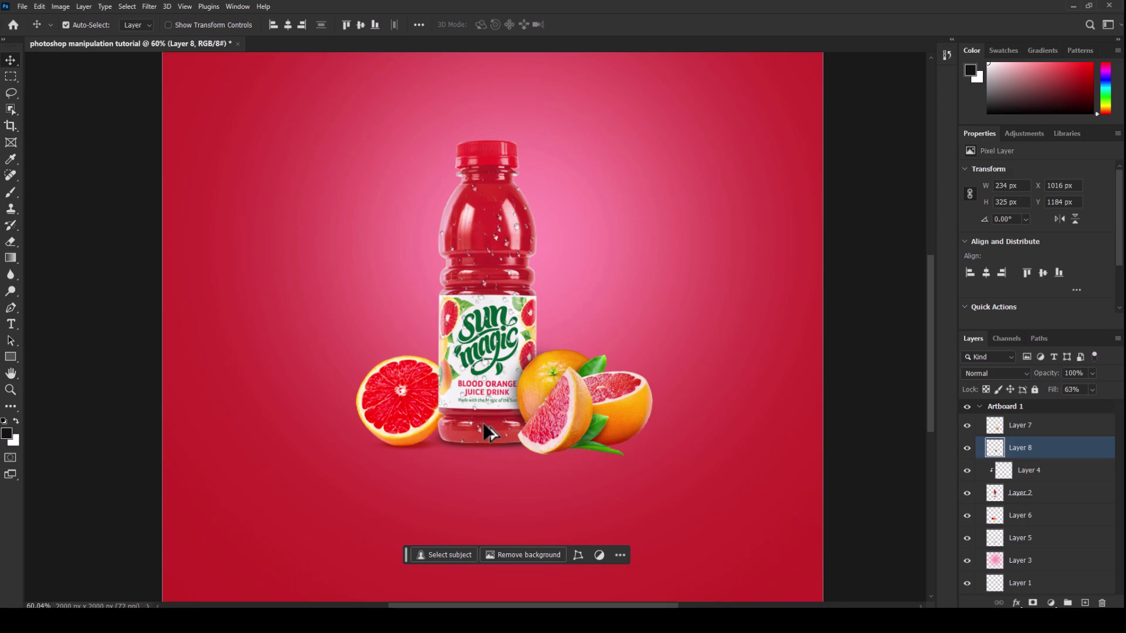
Drag the orange-peel spiral from pngwing.com.png into the ad and set it on the bottle's top
scroll(296, 391, "up", 2)
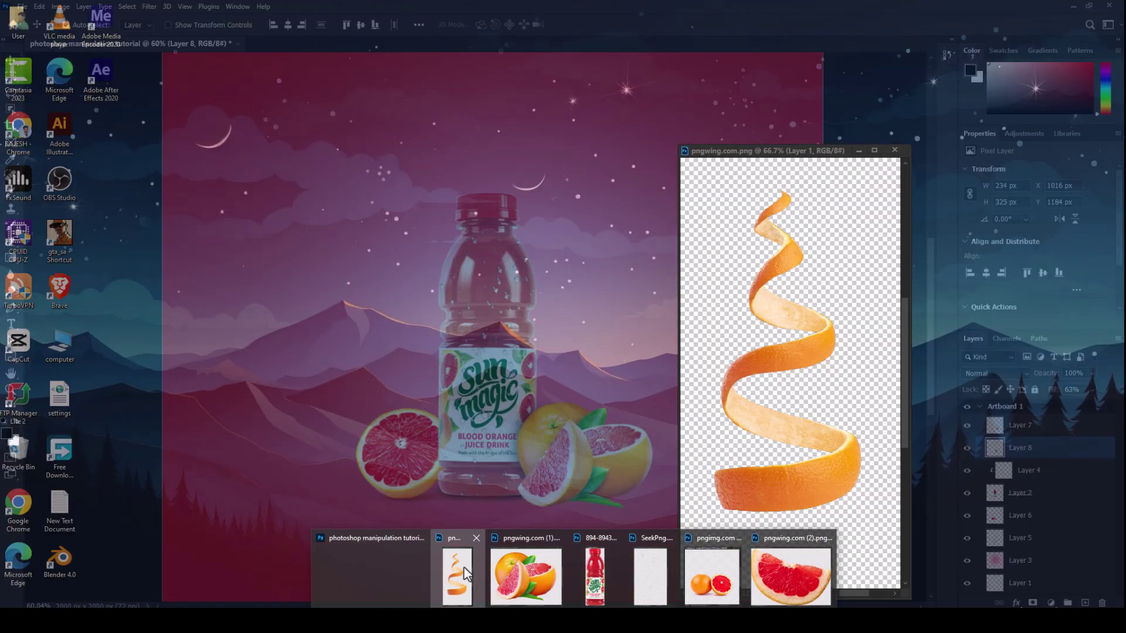
left_click(458, 574)
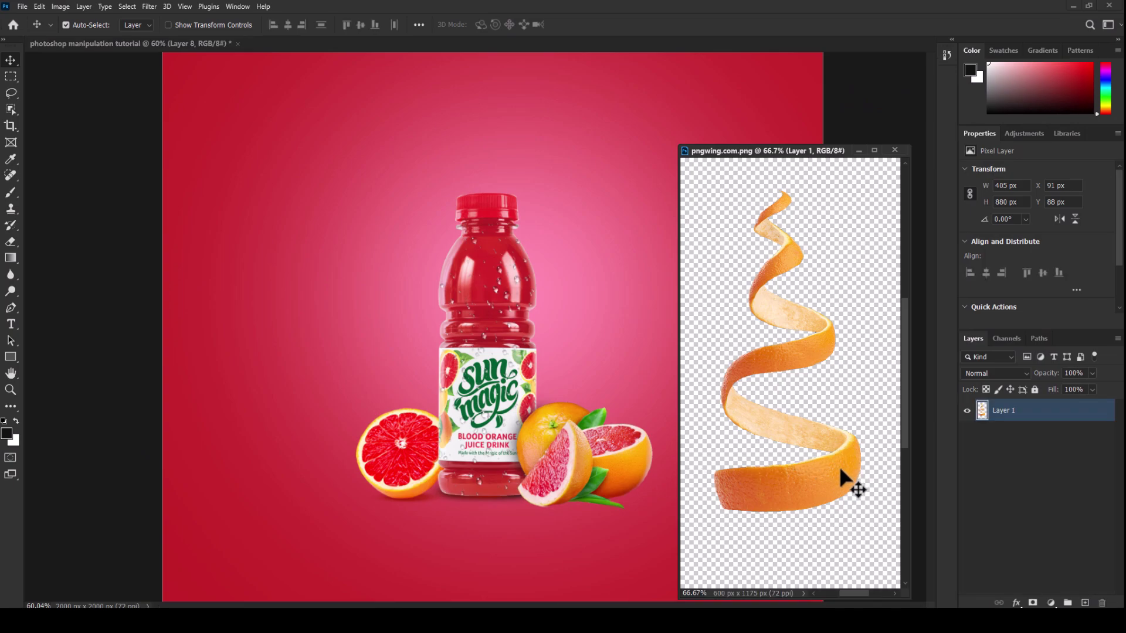
left_click_drag(839, 465, 419, 452)
left_click_drag(310, 431, 312, 431)
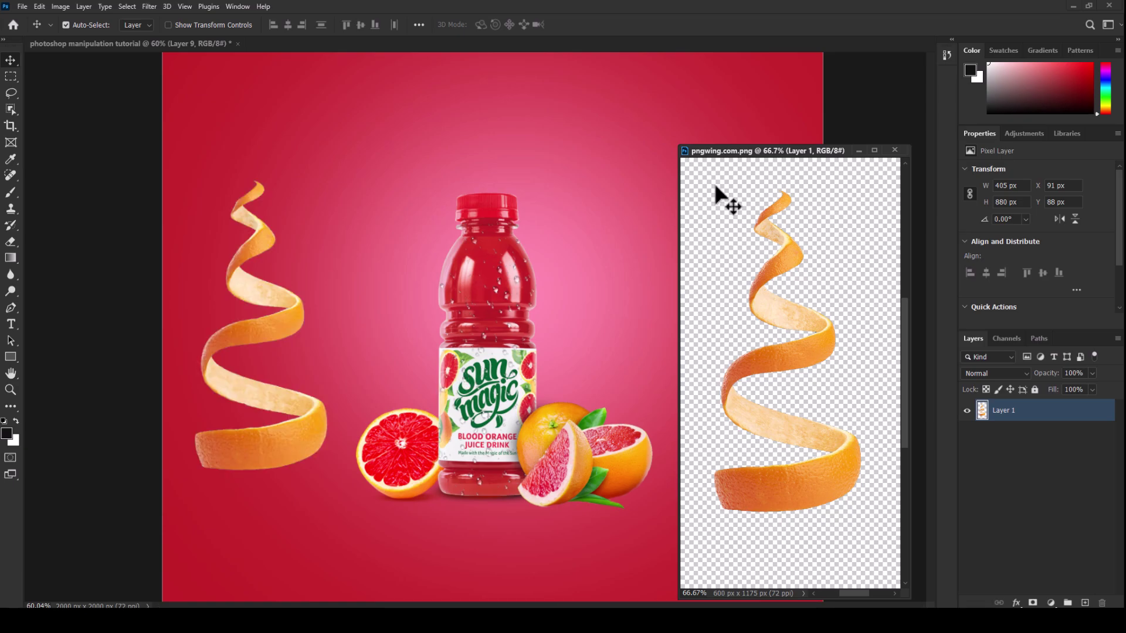
left_click(858, 151)
mouse_move(295, 448)
left_mouse_down()
mouse_move(514, 478)
mouse_move(524, 332)
left_mouse_up()
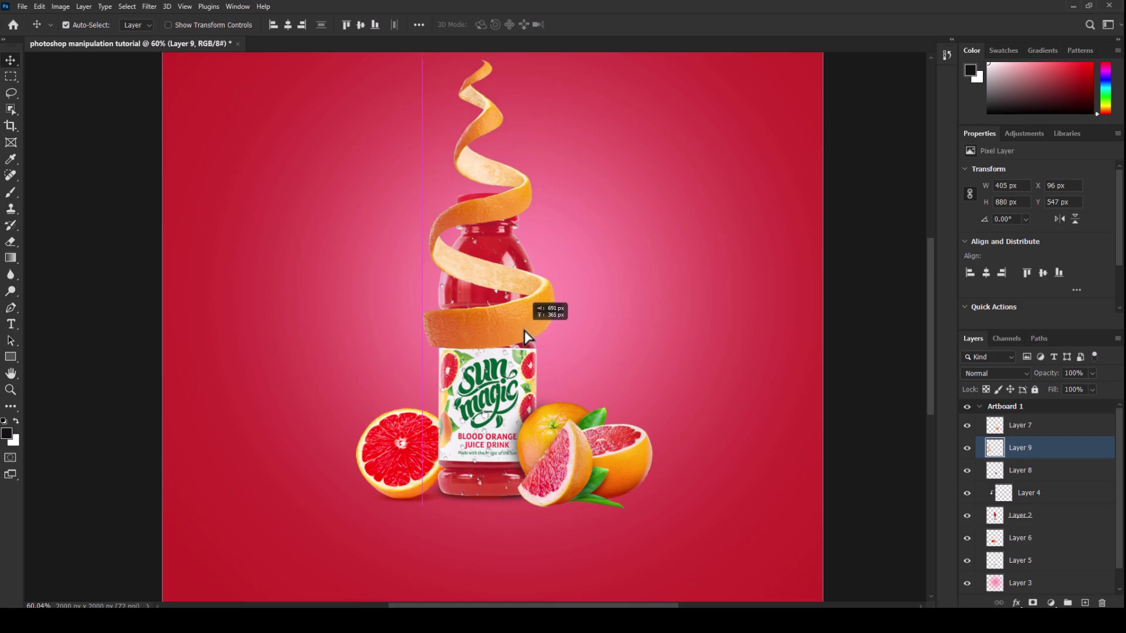
scroll(521, 336, "down", 3, "alt")
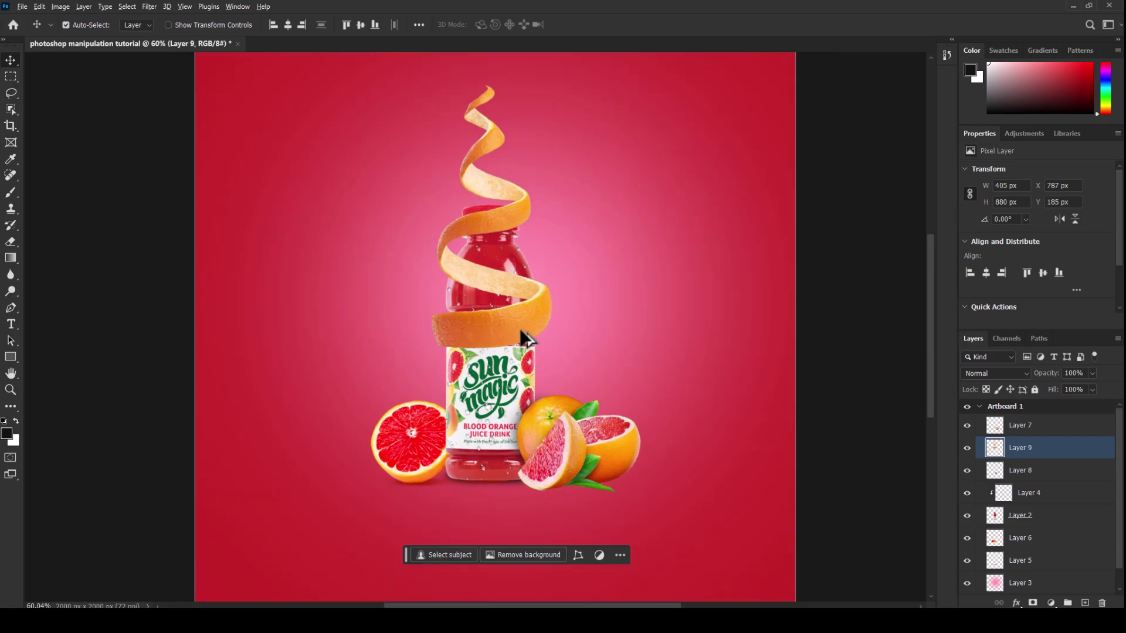
scroll(521, 345, "up", 1)
scroll(516, 359, "up", 2, "alt")
scroll(515, 375, "up", 2, "alt")
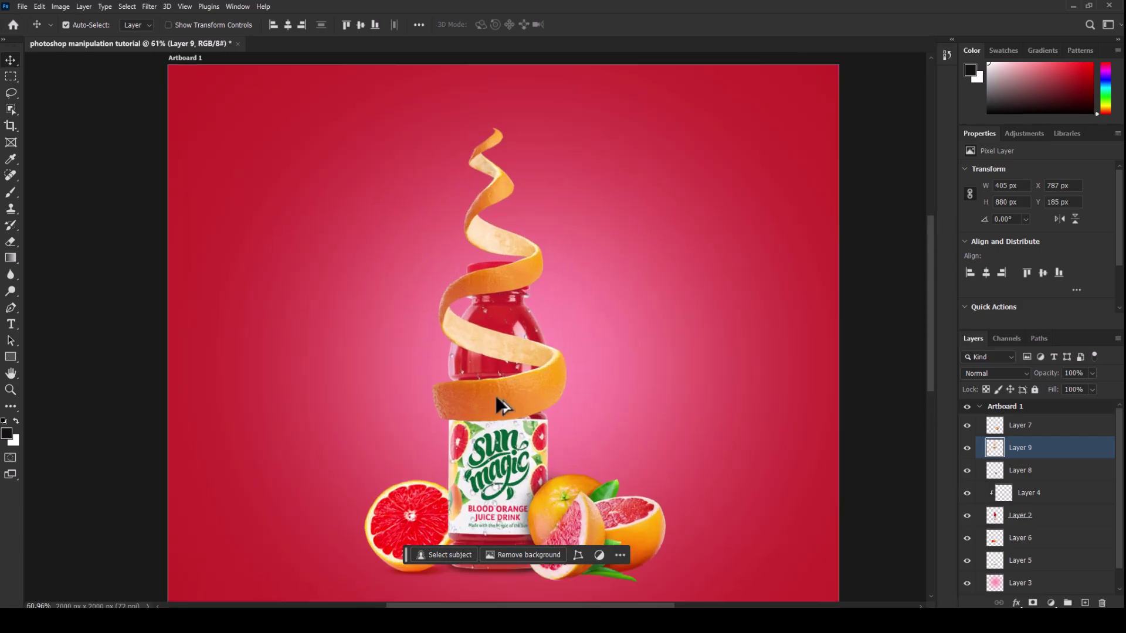
Rotate the peel spiral slightly in Free Transform and send Layer 9 below Layer 8
key("ctrl+t")
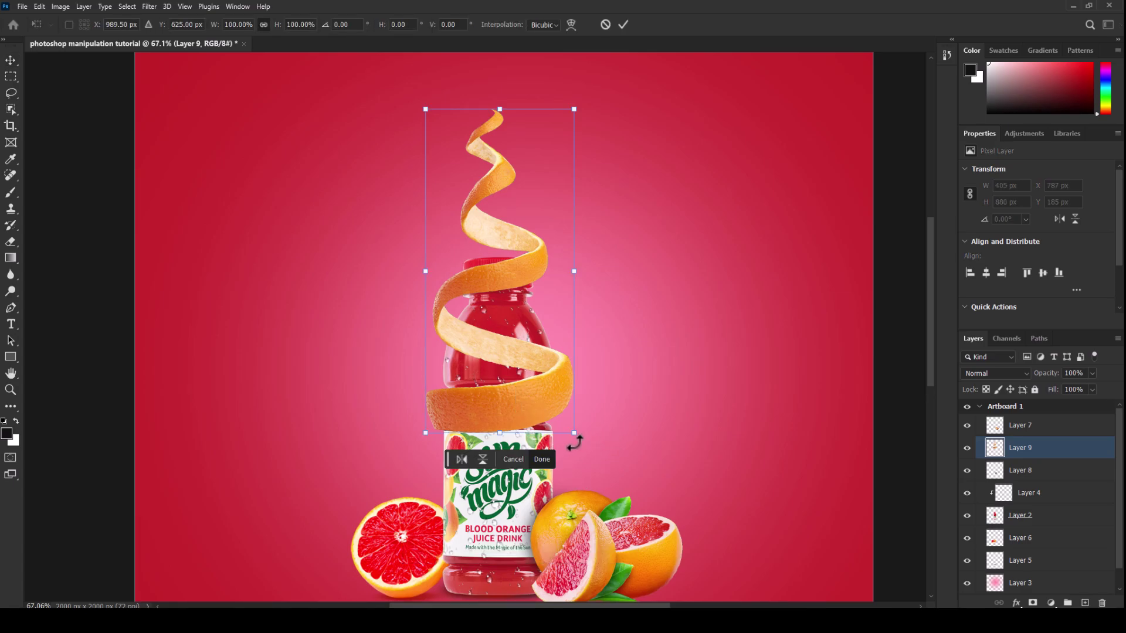
mouse_move(576, 439)
left_mouse_down()
mouse_move(602, 396)
mouse_move(554, 405)
mouse_move(543, 448)
left_mouse_up()
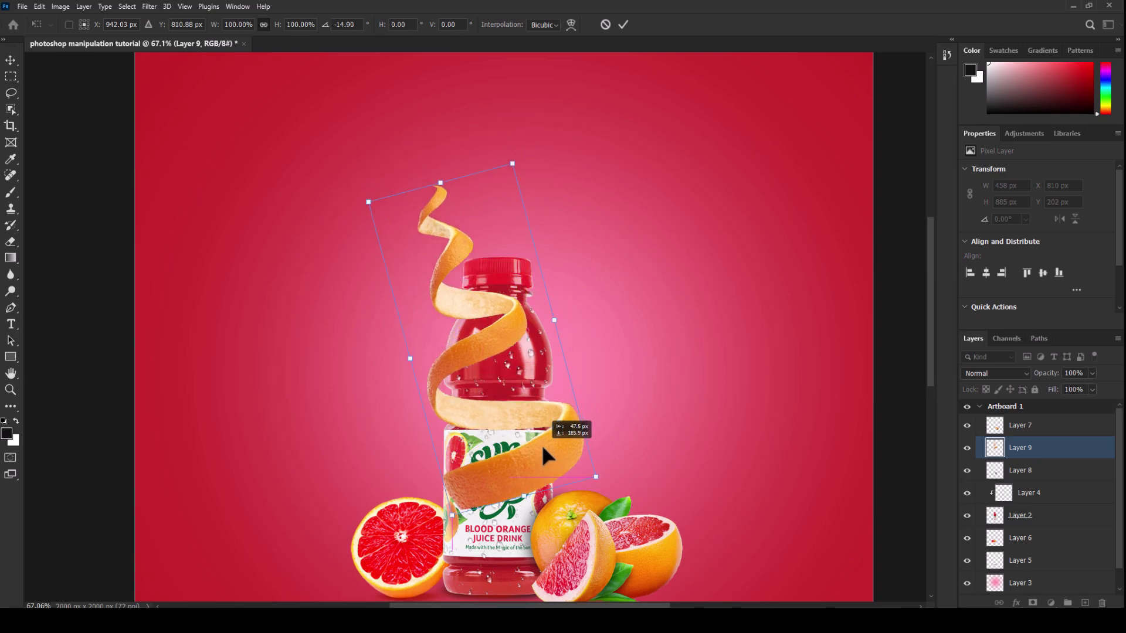
left_click_drag(543, 447, 546, 451)
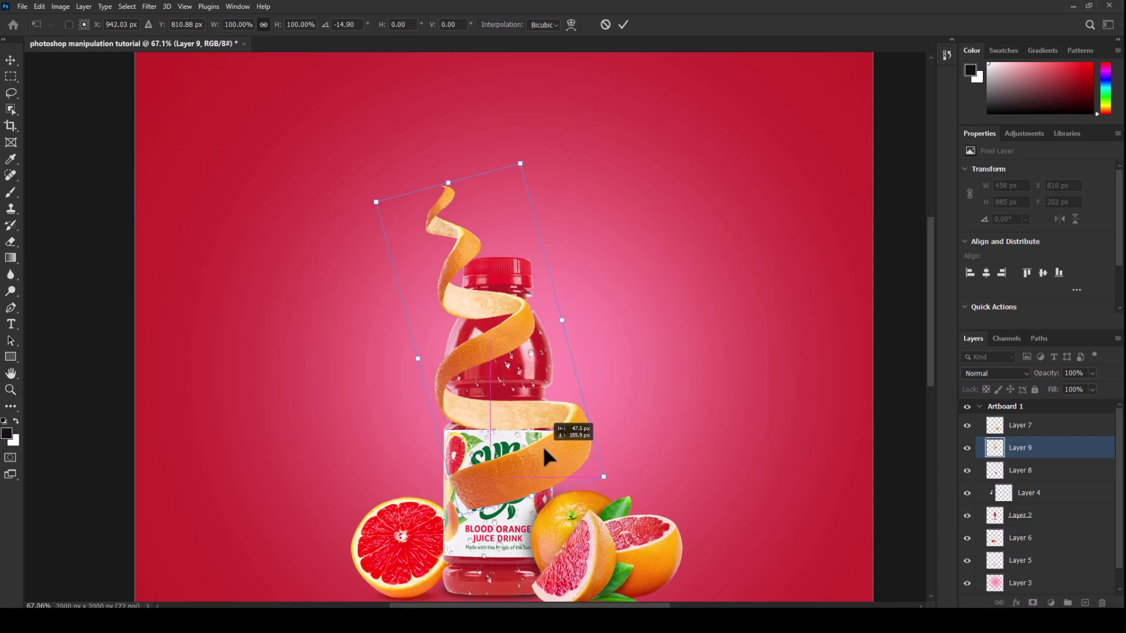
key("ctrl+z")
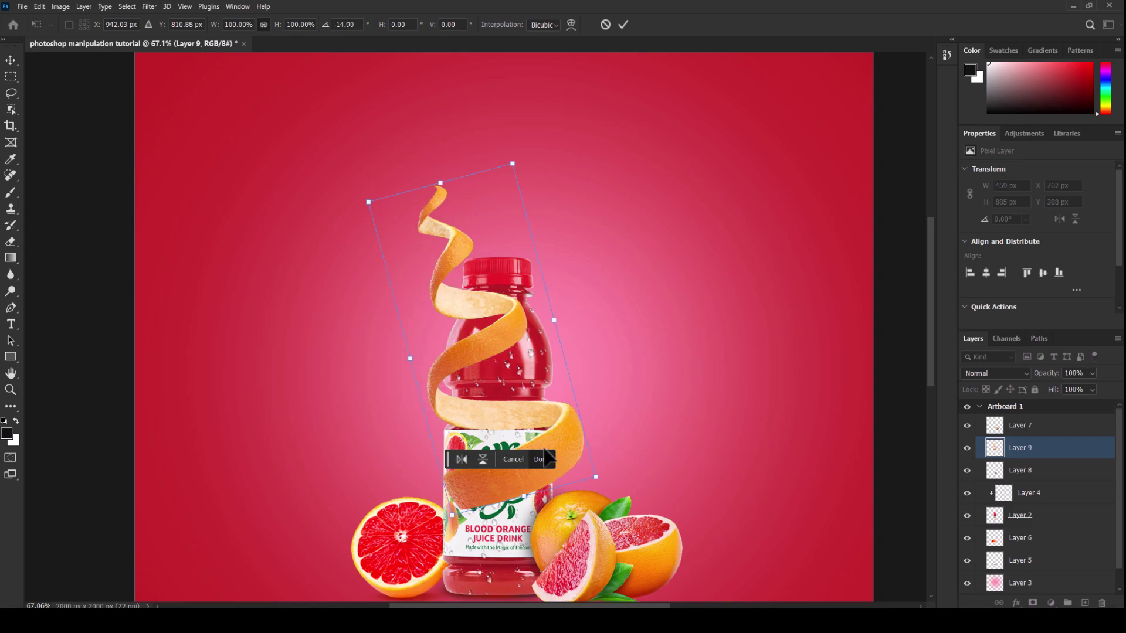
left_click(544, 452)
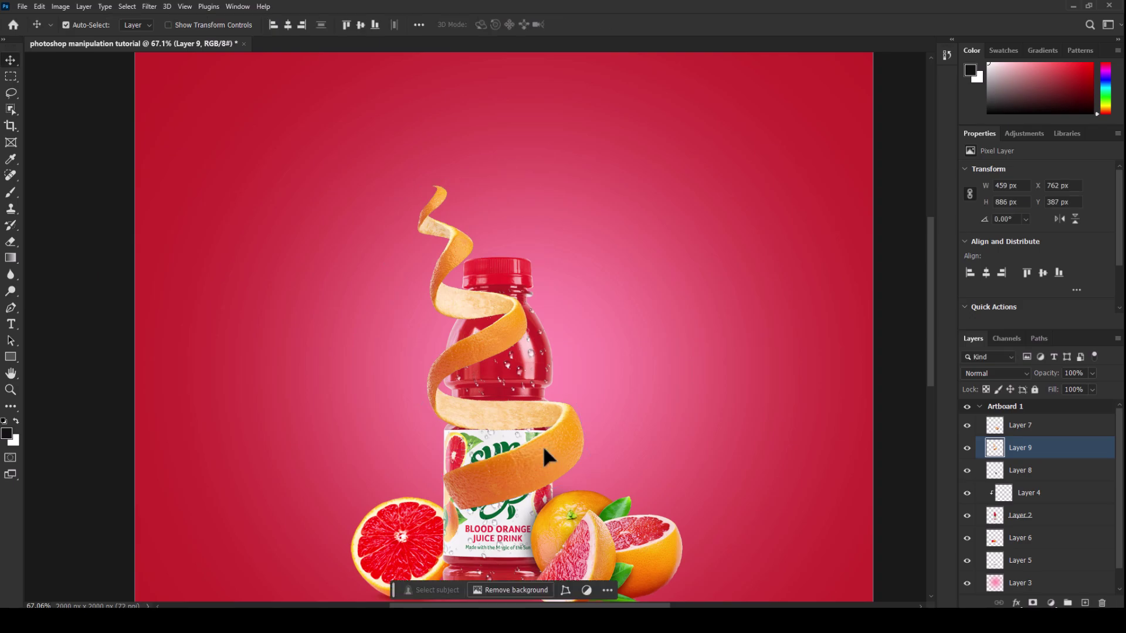
key("ctrl+bracketleft")
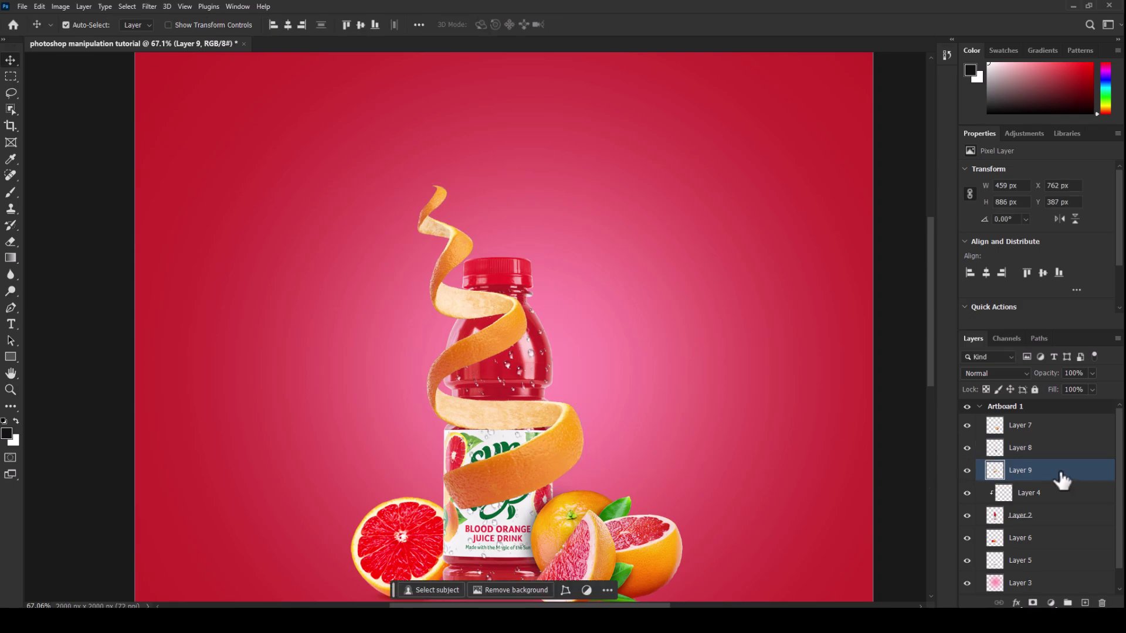
Duplicate the peel layer, move the original below Layer 2, and select Layer 9 copy
left_click_drag(999, 478, 1055, 528)
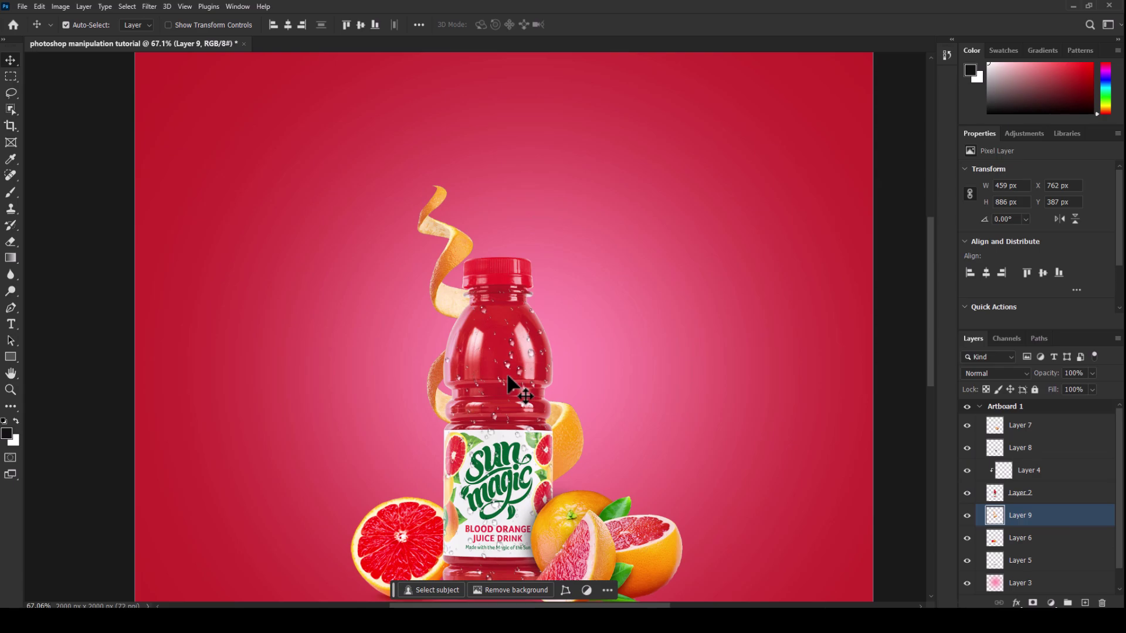
key("ctrl")
key("ctrl+z")
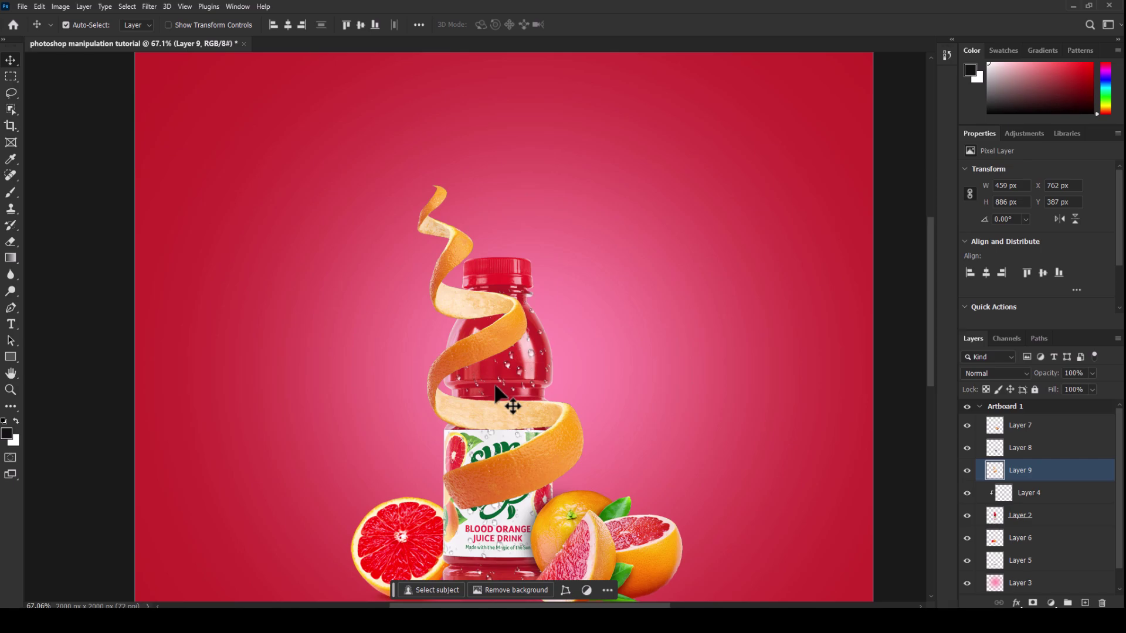
right_click(1053, 476)
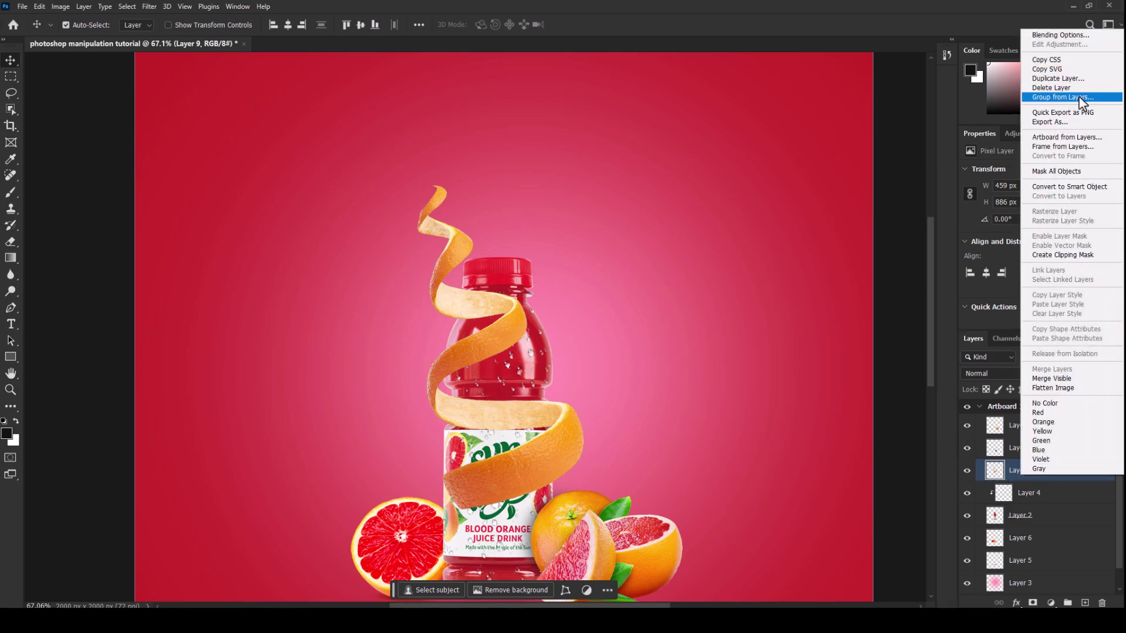
left_click(1056, 78)
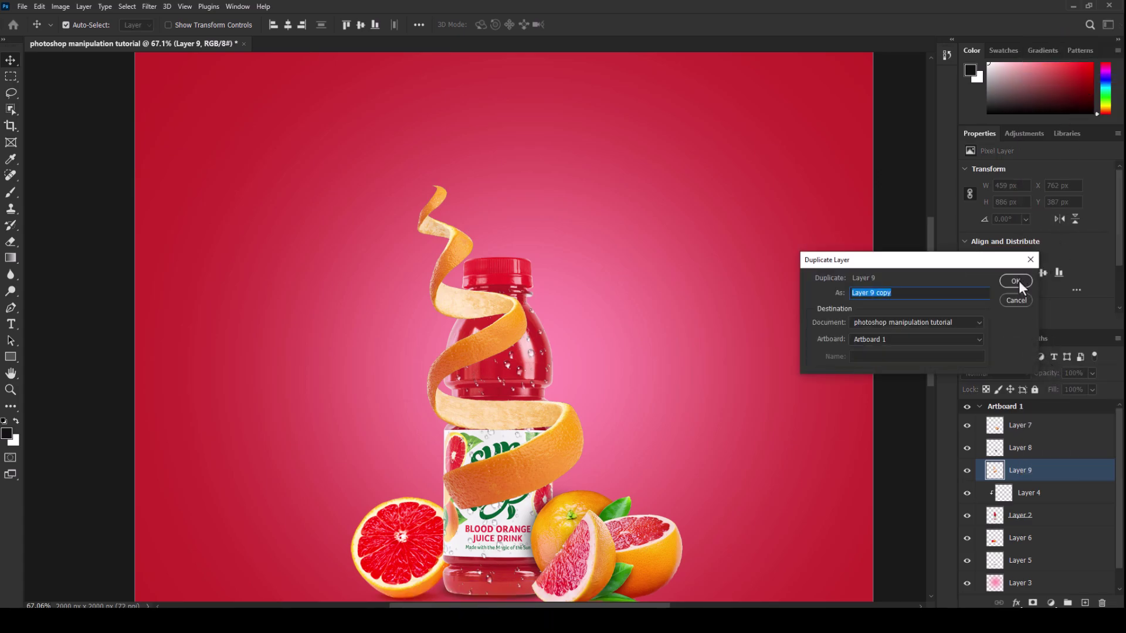
left_click(1018, 280)
left_click_drag(1049, 497, 1048, 544)
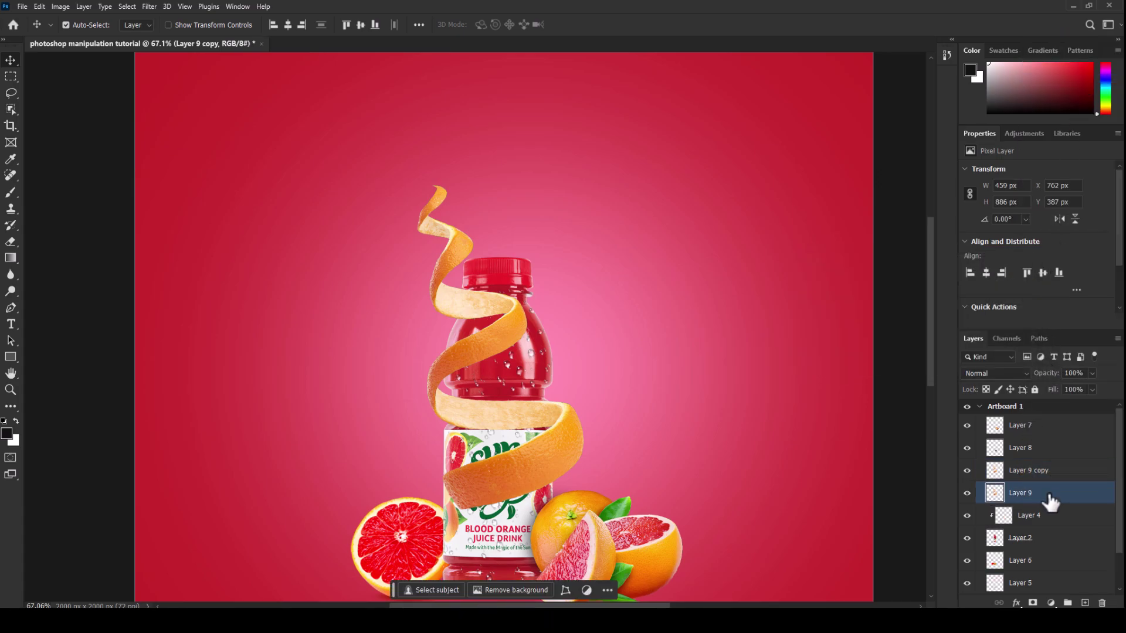
left_click_drag(1048, 548, 1048, 548)
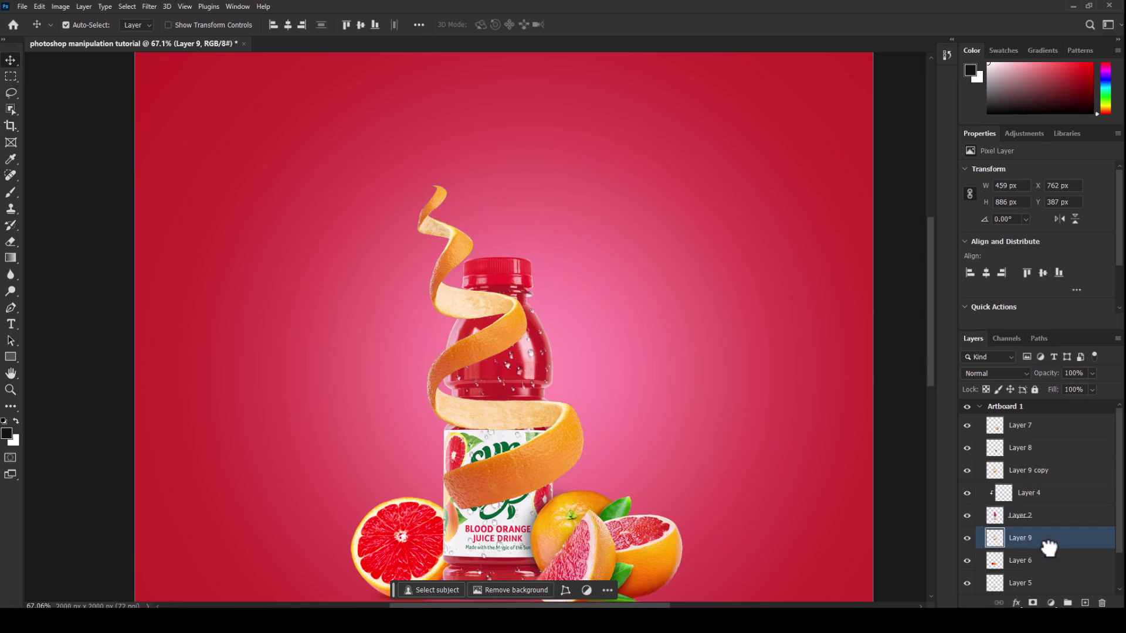
left_click(554, 452)
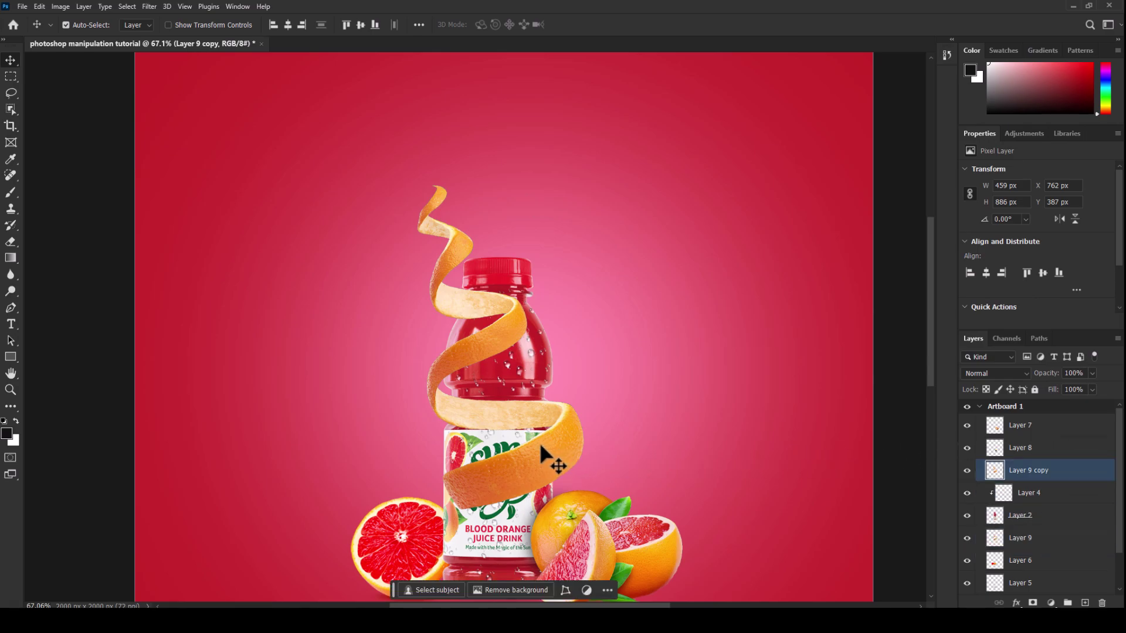
Erase the peel copy over the sun magic label with a 40%-hardness eraser
key("e")
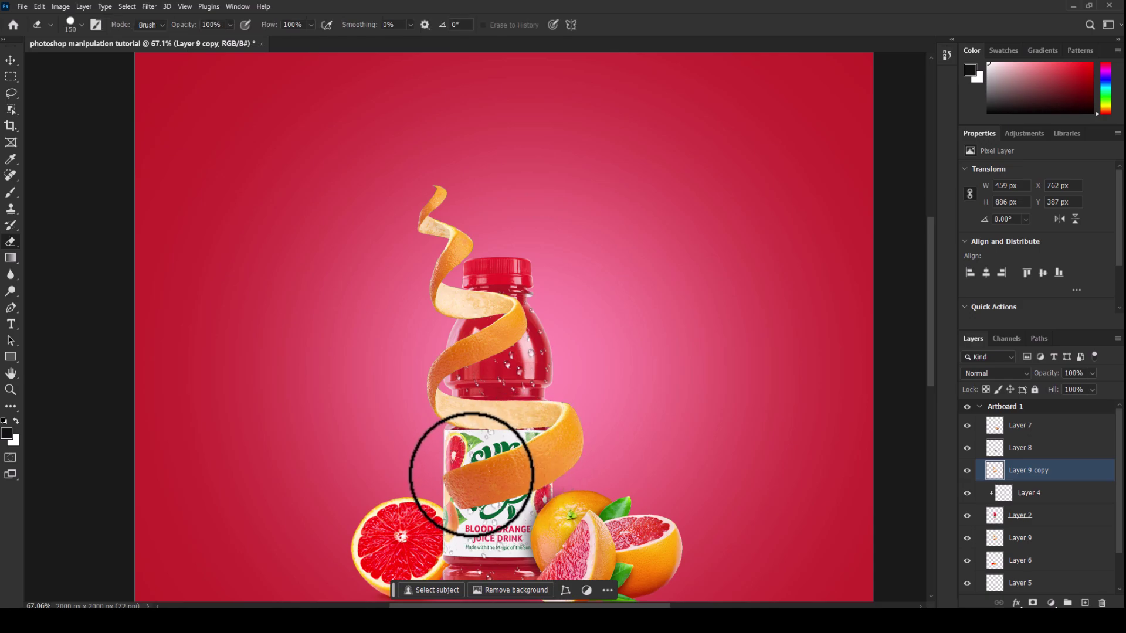
mouse_move(471, 475)
left_mouse_down()
mouse_move(502, 499)
mouse_move(515, 452)
left_mouse_up()
left_click(82, 25)
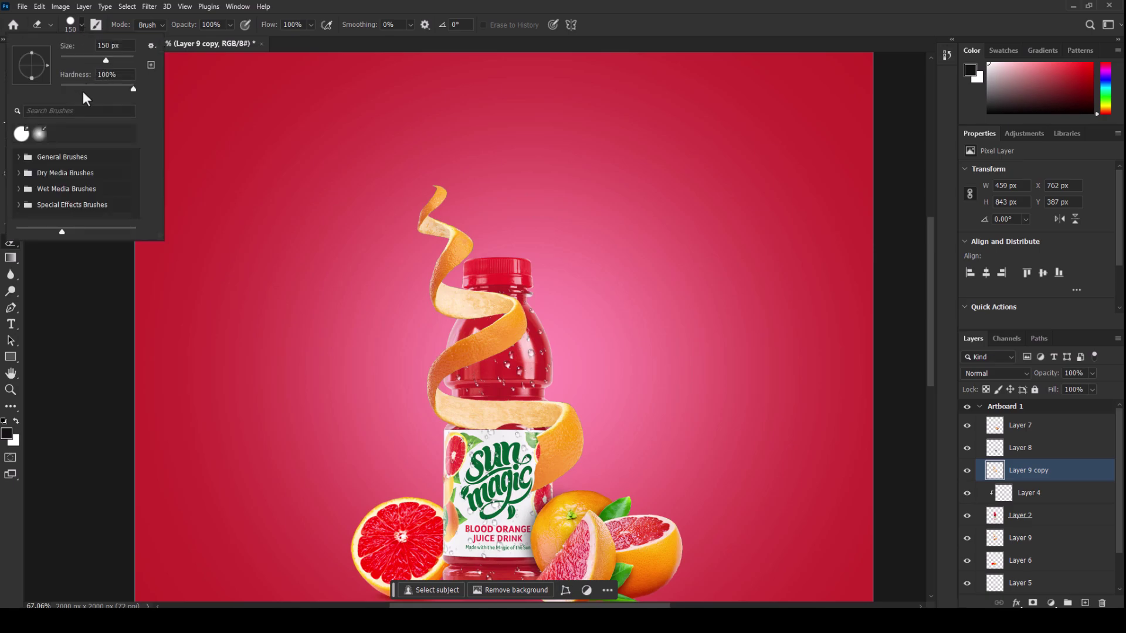
left_click_drag(133, 89, 89, 89)
left_click(517, 472)
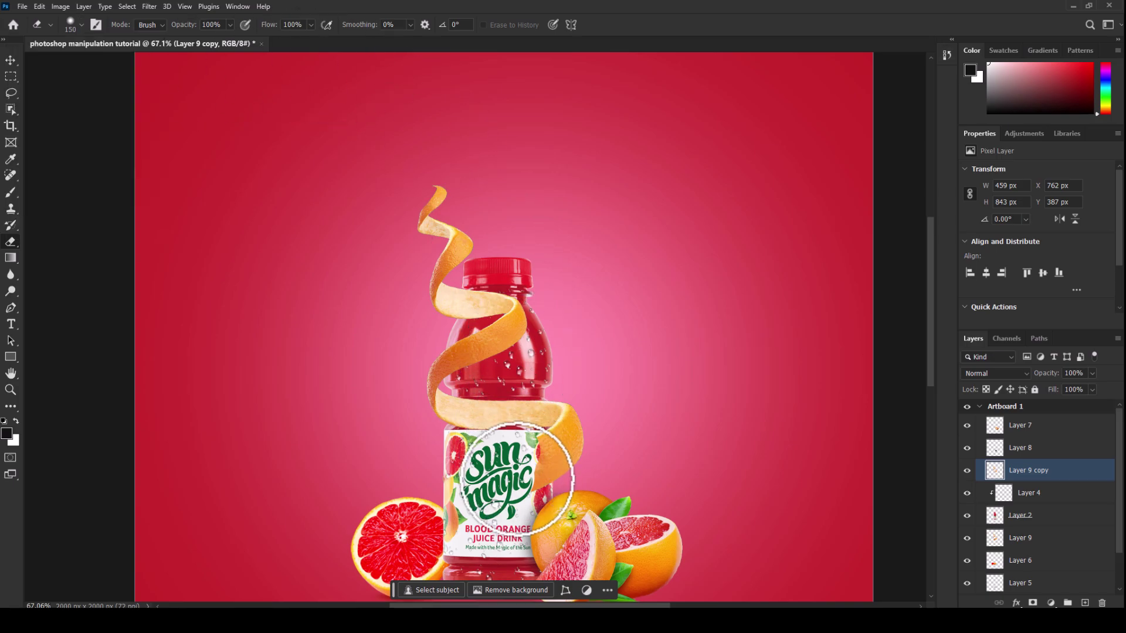
left_click_drag(519, 486, 516, 465)
scroll(516, 465, "up", 5)
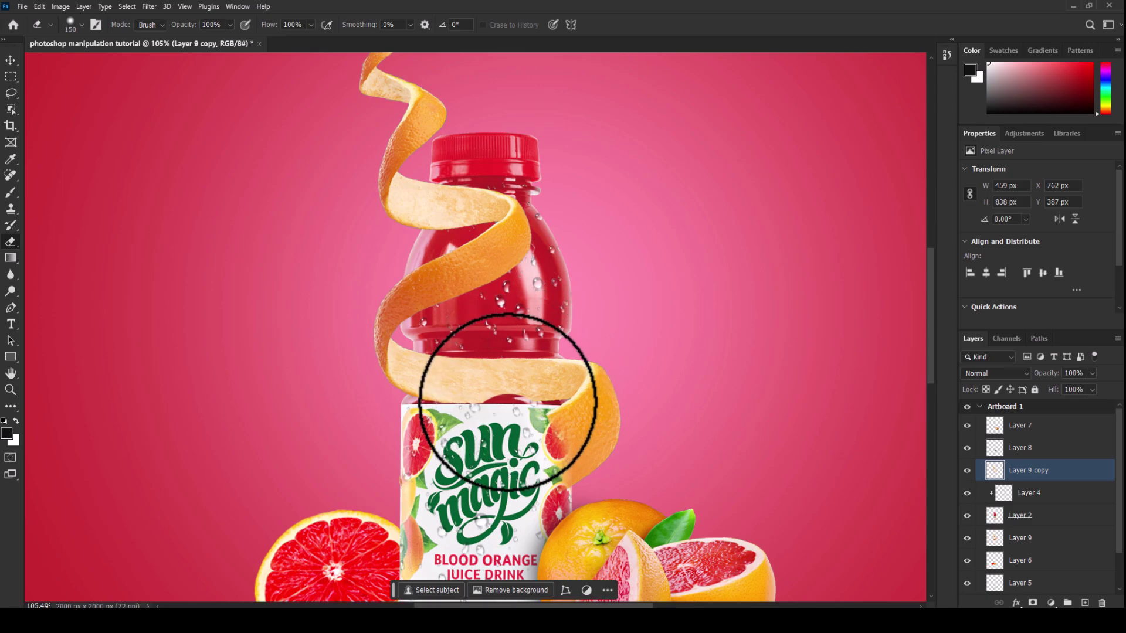
mouse_move(503, 377)
left_mouse_down()
mouse_move(488, 403)
mouse_move(451, 352)
mouse_move(445, 402)
mouse_move(519, 365)
mouse_move(518, 352)
mouse_move(538, 432)
mouse_move(527, 487)
mouse_move(552, 503)
mouse_move(534, 469)
mouse_move(537, 434)
mouse_move(532, 451)
left_mouse_up()
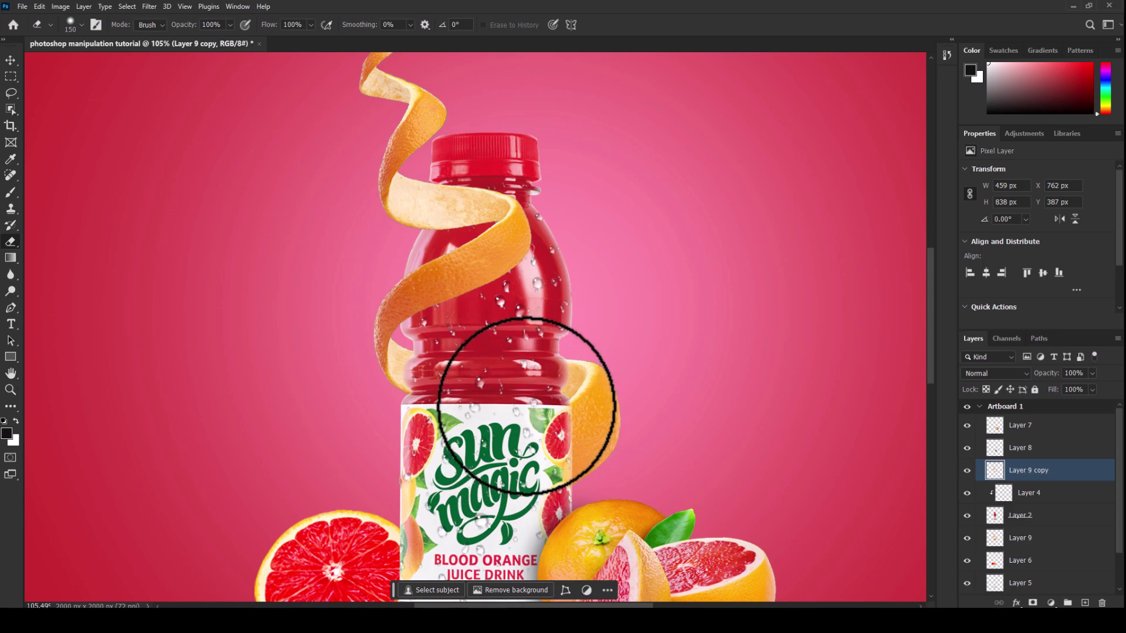
Erase the peel copy around the bottle neck with a smaller eraser, undoing mistaken strokes
scroll(514, 454, "down", 2)
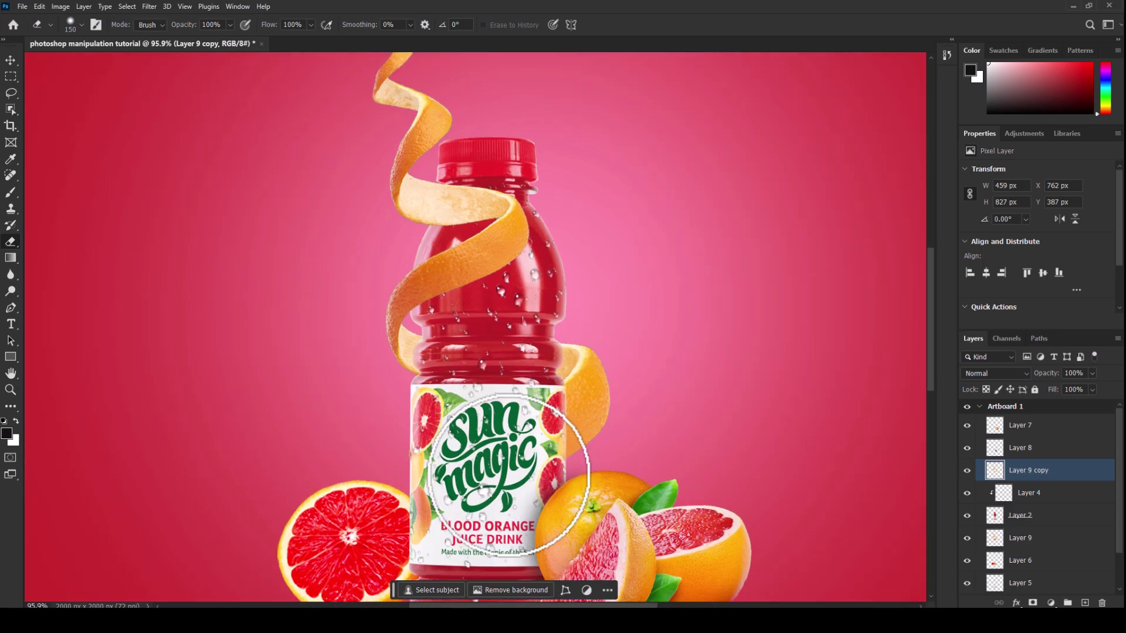
scroll(508, 475, "down", 2)
scroll(460, 322, "up", 2)
scroll(471, 322, "up", 1)
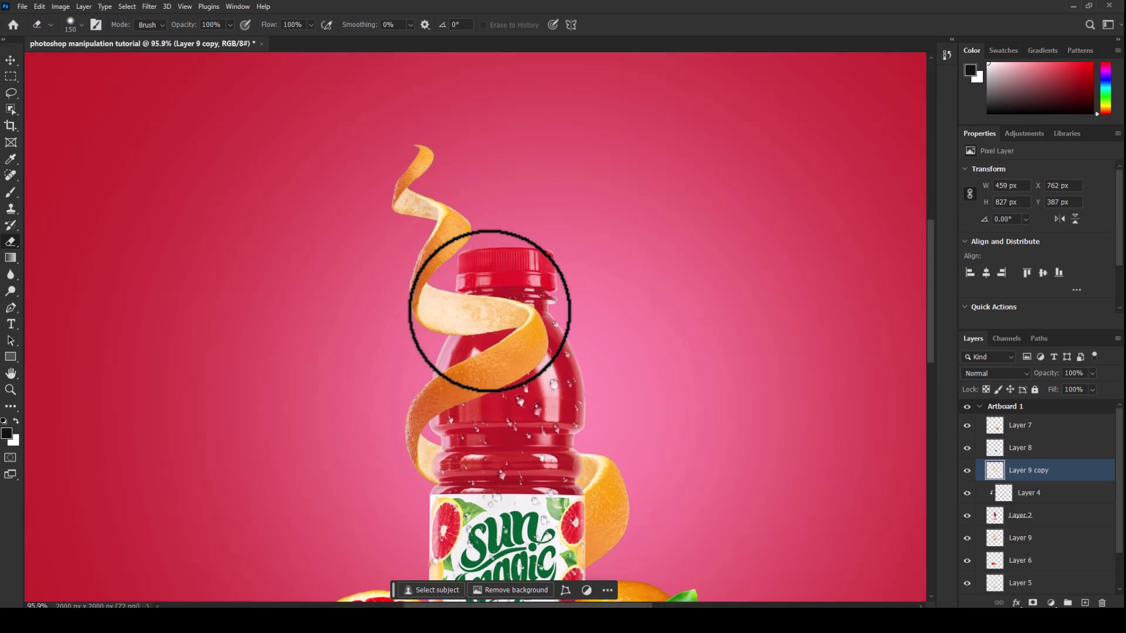
mouse_move(493, 315)
left_mouse_down()
mouse_move(485, 352)
mouse_move(493, 314)
mouse_move(504, 319)
mouse_move(478, 340)
mouse_move(515, 327)
left_mouse_up()
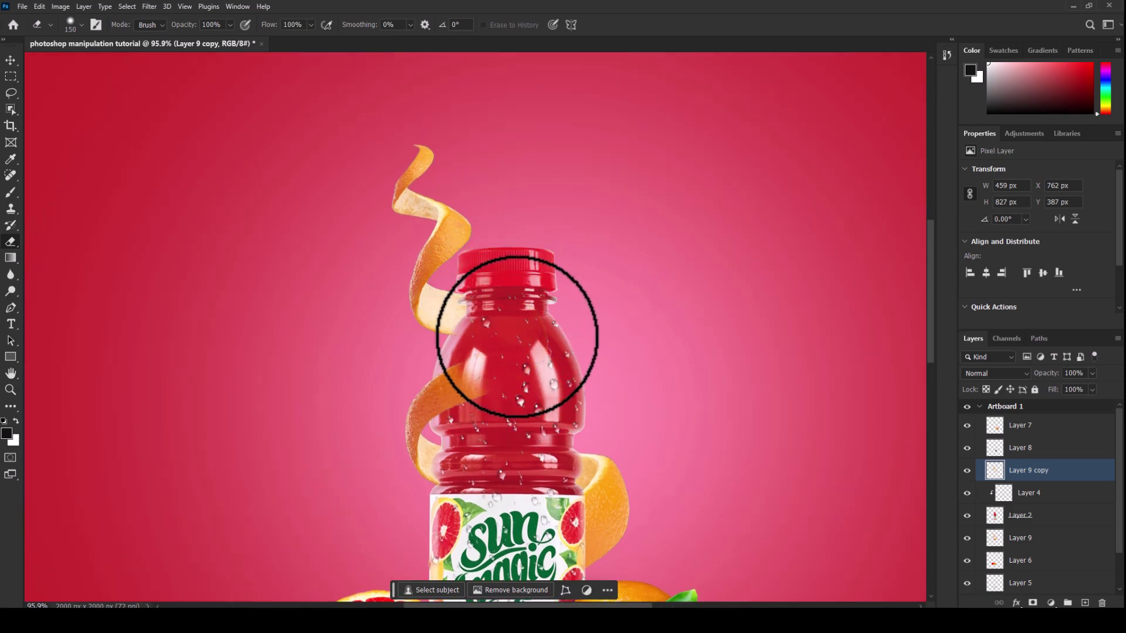
mouse_move(495, 405)
left_mouse_down()
mouse_move(465, 352)
mouse_move(452, 390)
mouse_move(471, 380)
left_mouse_up()
key("ctrl+z")
key("ctrl+z")
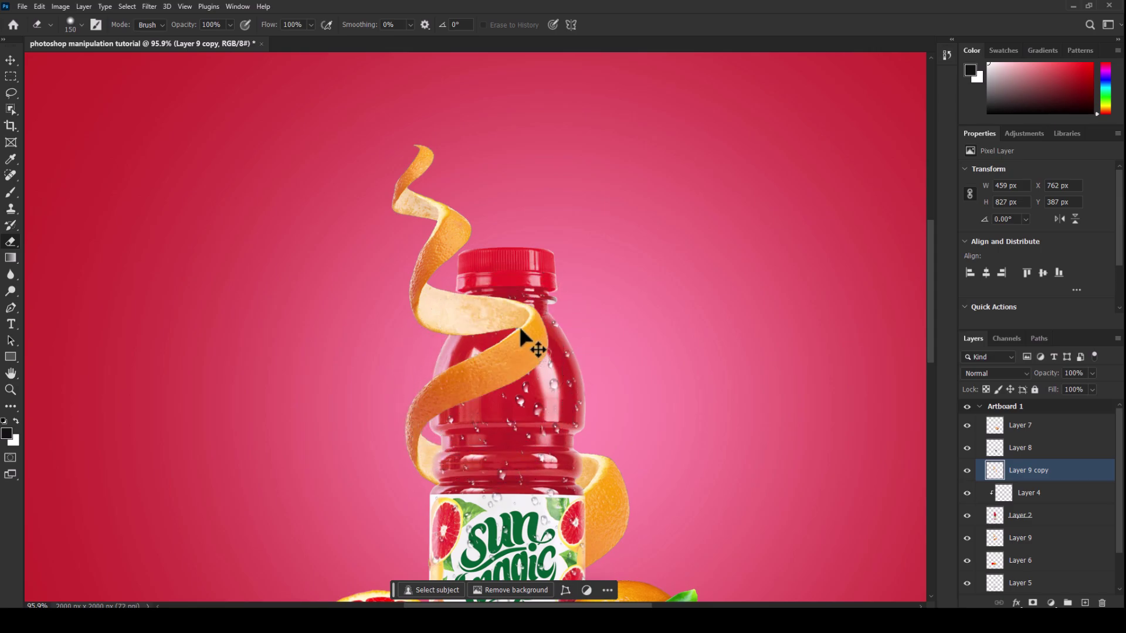
key("ctrl+z")
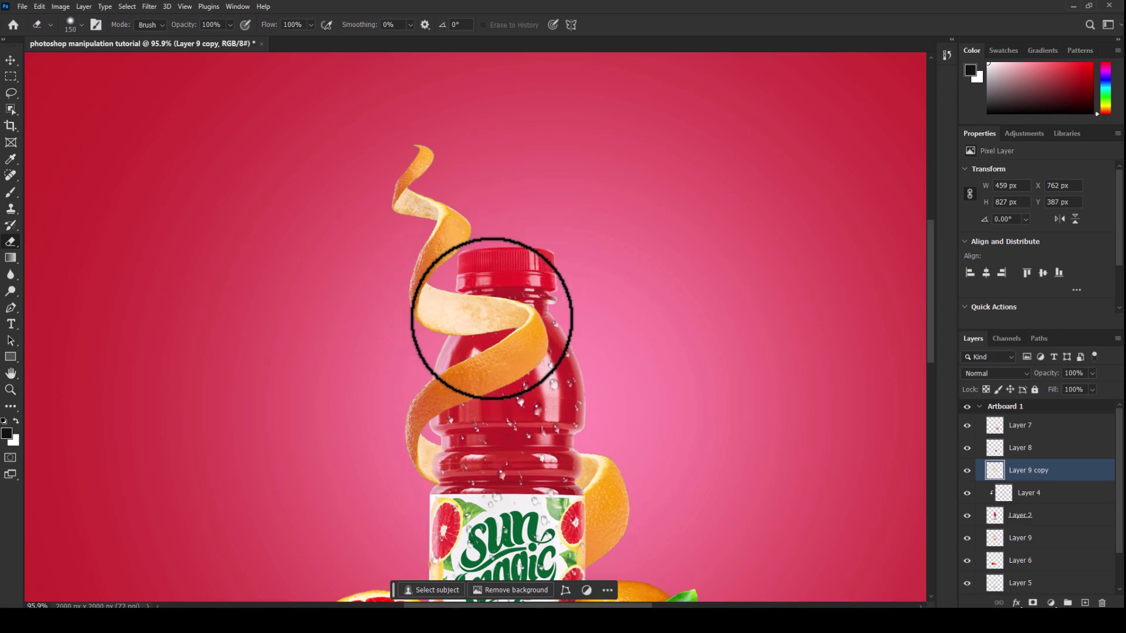
key("bracketleft")
key("bracketleft")
key("bracketleft")
mouse_move(477, 301)
left_mouse_down()
mouse_move(485, 284)
mouse_move(476, 329)
left_mouse_up()
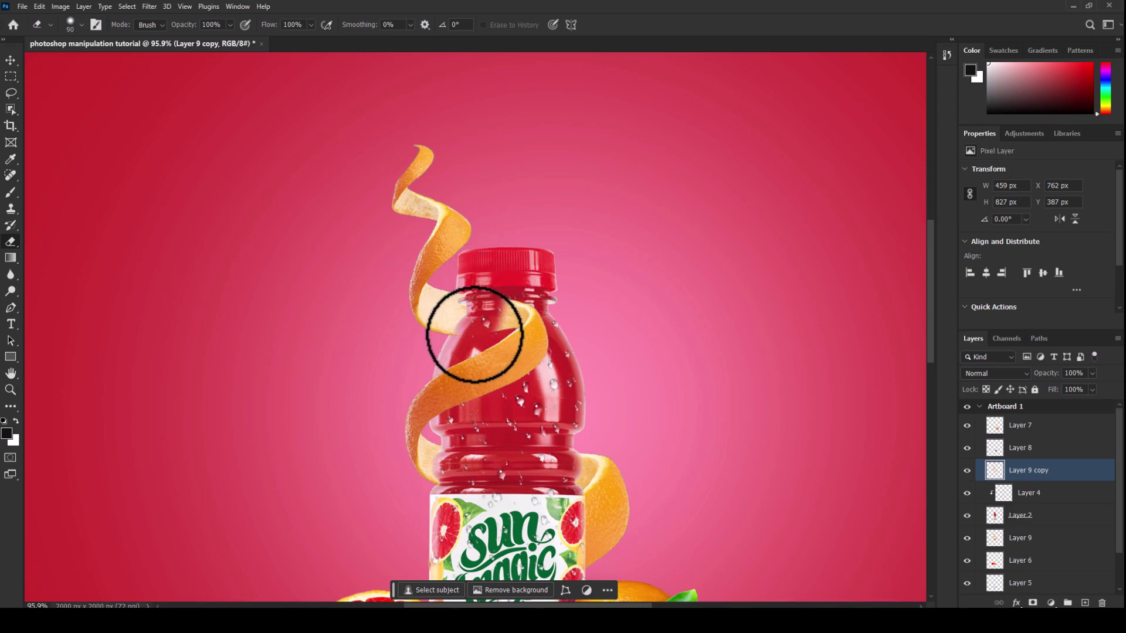
key("bracketleft")
key("bracketleft")
key("bracketleft")
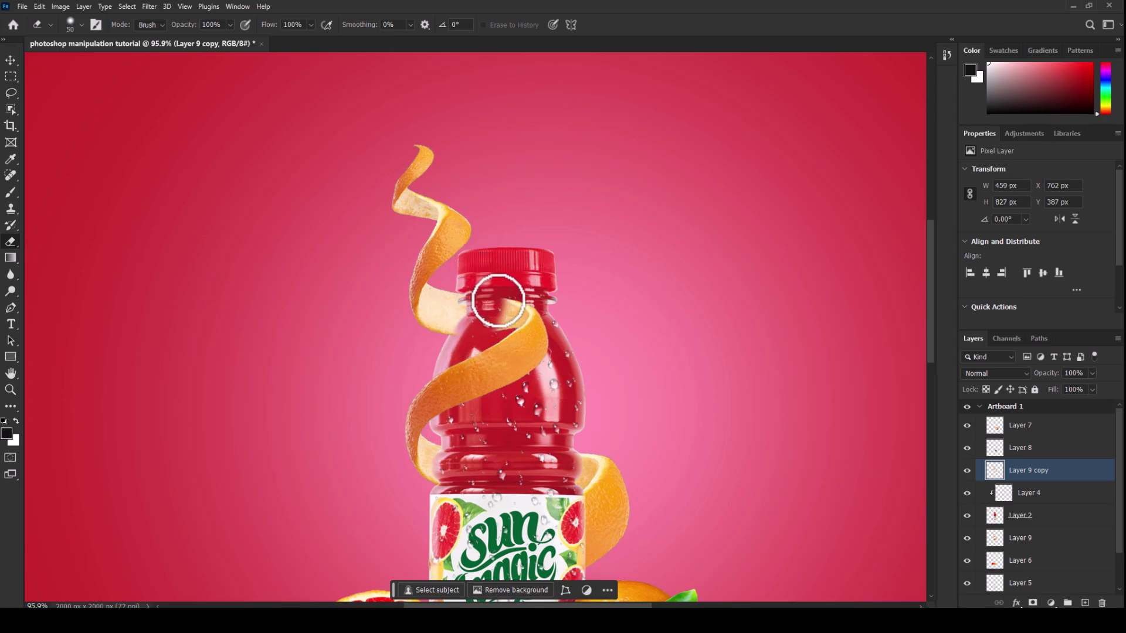
key("bracketleft")
left_click_drag(509, 315, 534, 293)
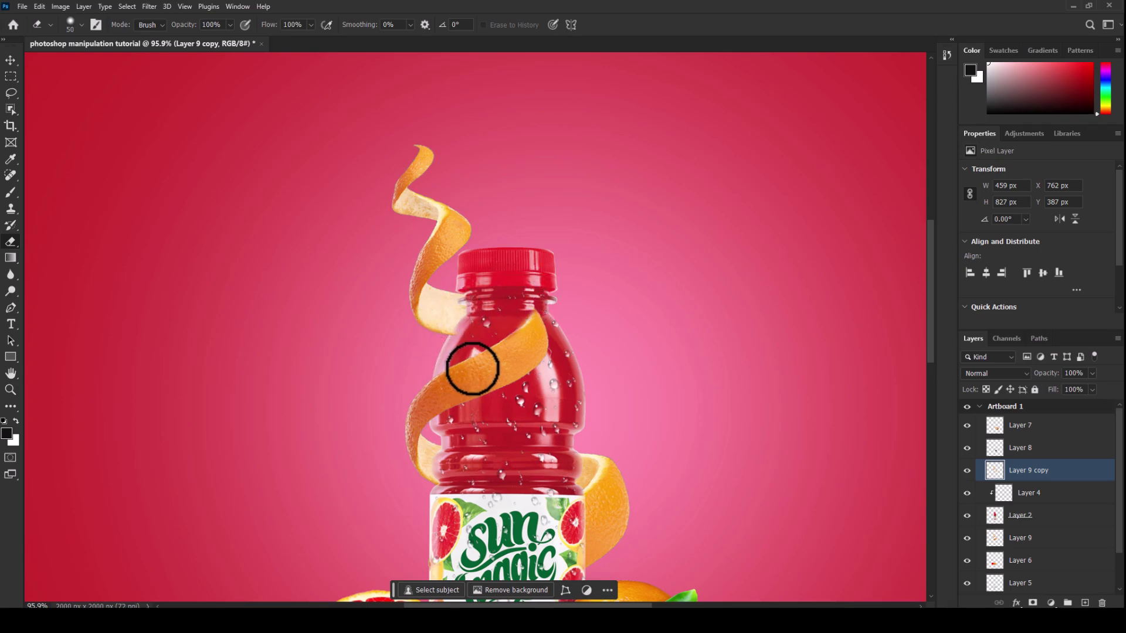
key("v")
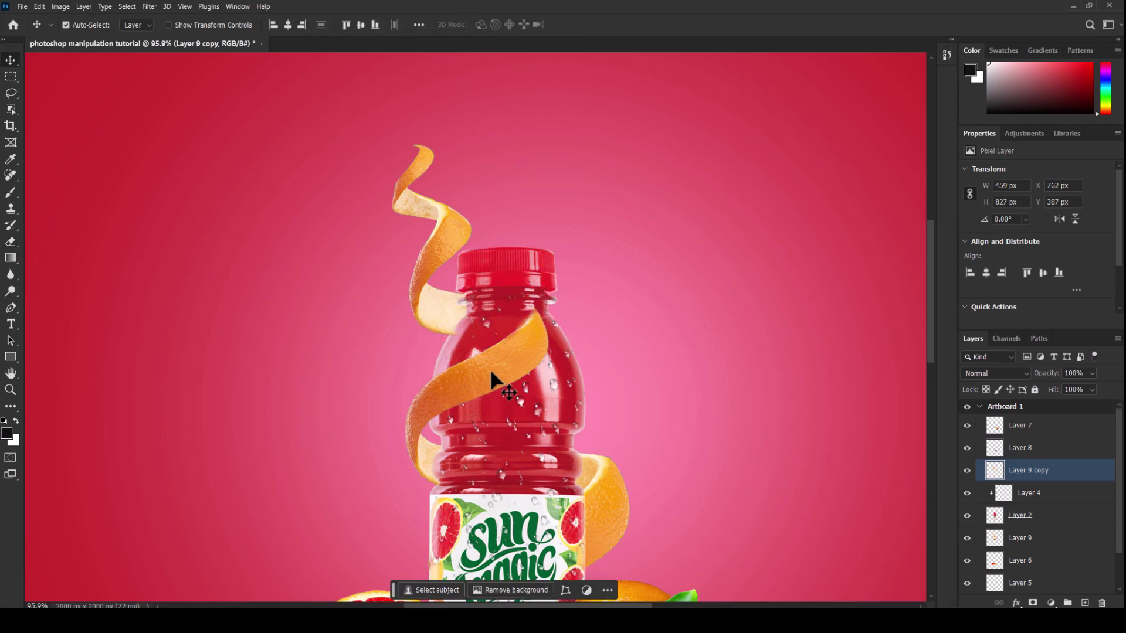
Look through the transform options and Edit menu for a warp command for the peel copy
key("ctrl+t")
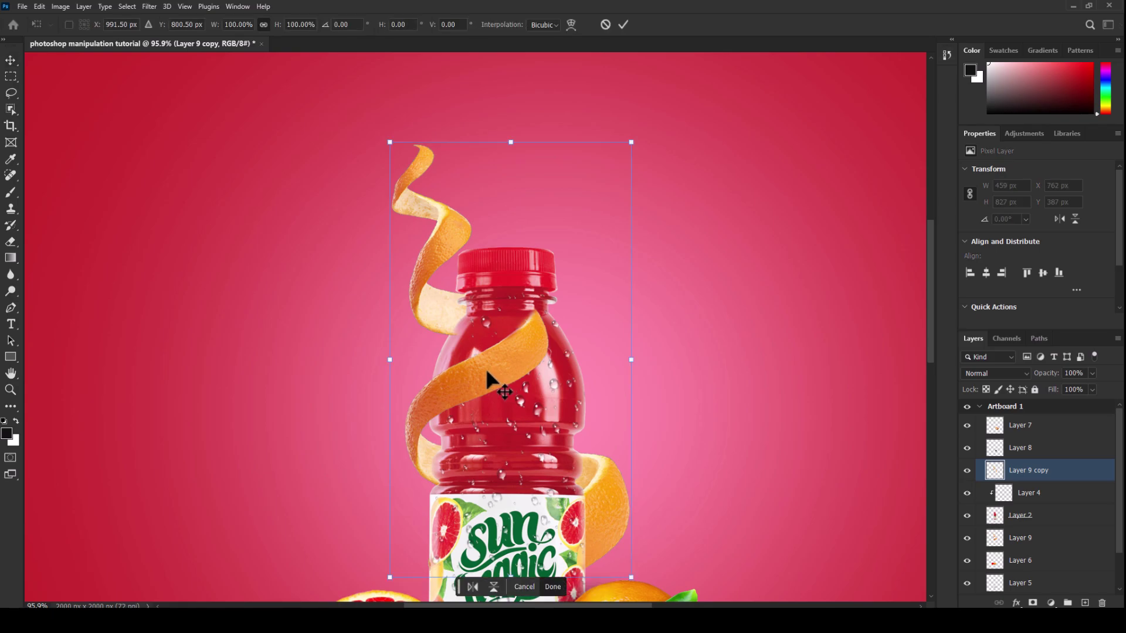
key("Return")
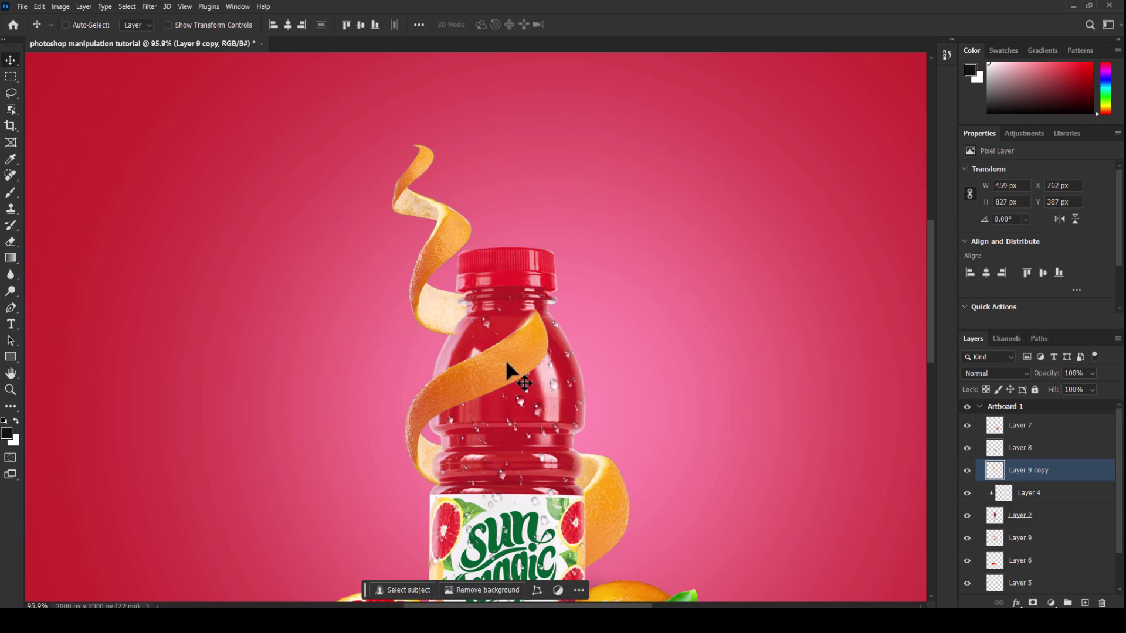
key("ctrl+t")
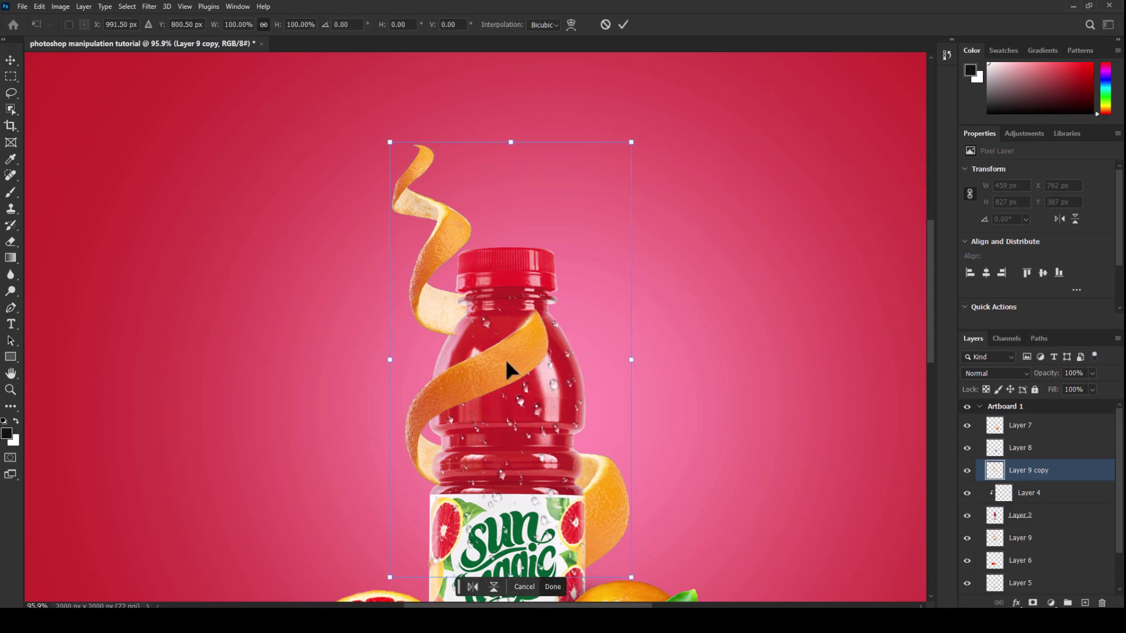
right_click(506, 359)
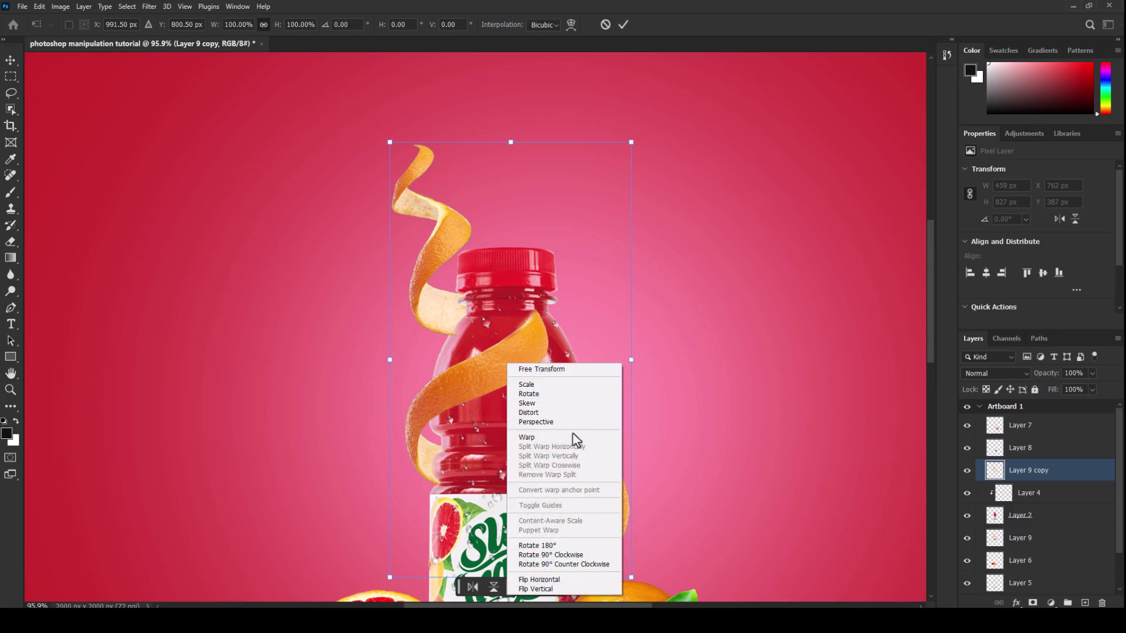
left_click(64, 7)
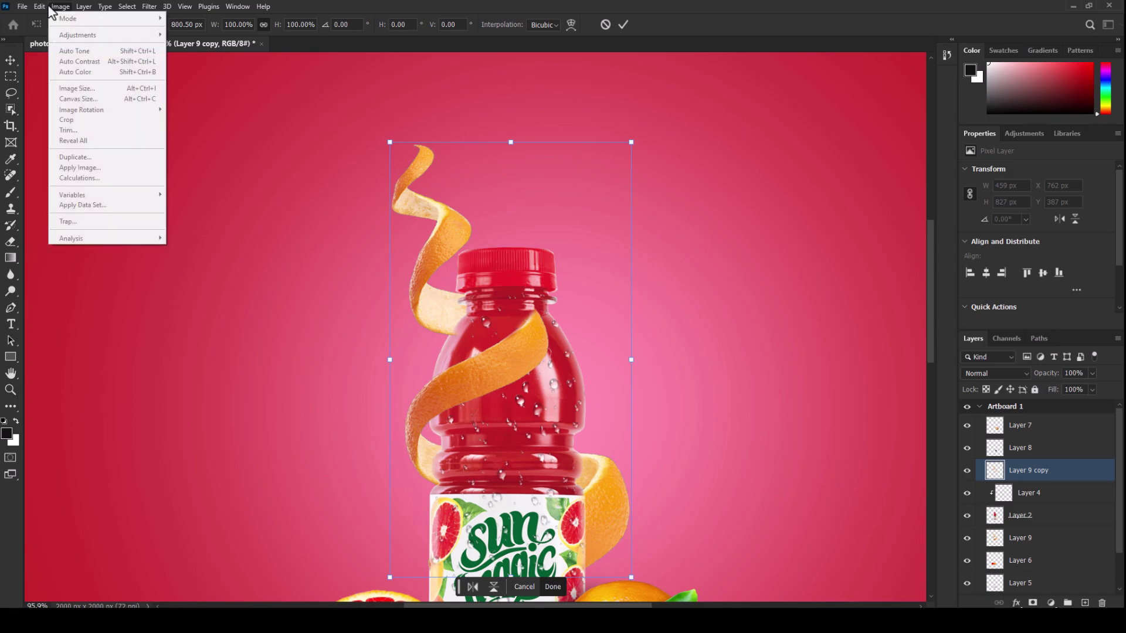
left_click(627, 23)
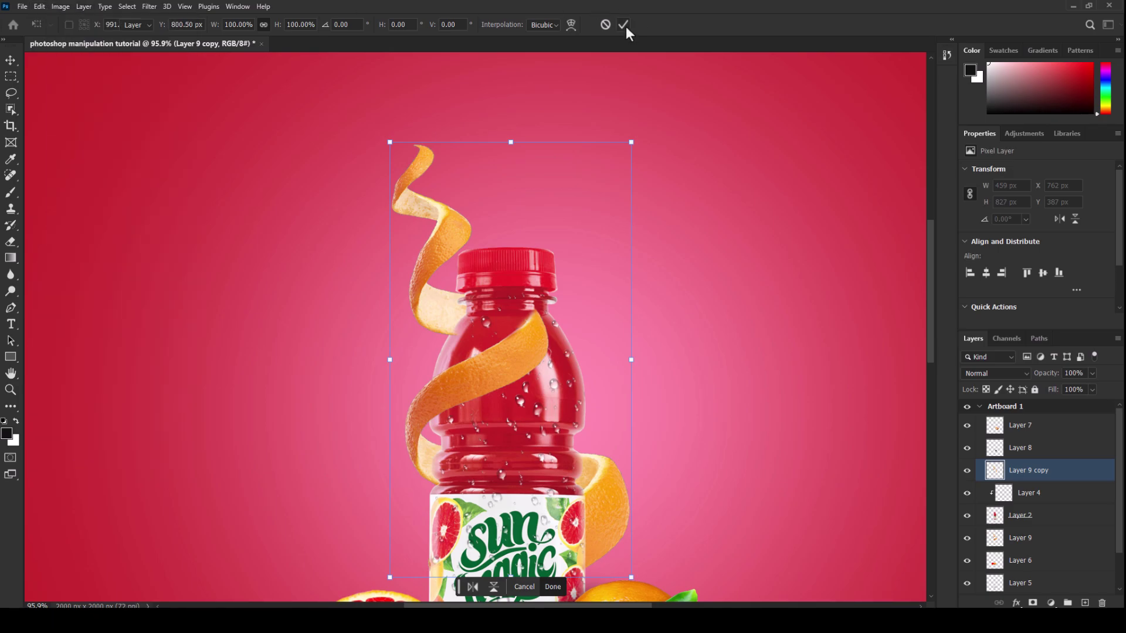
left_click(40, 7)
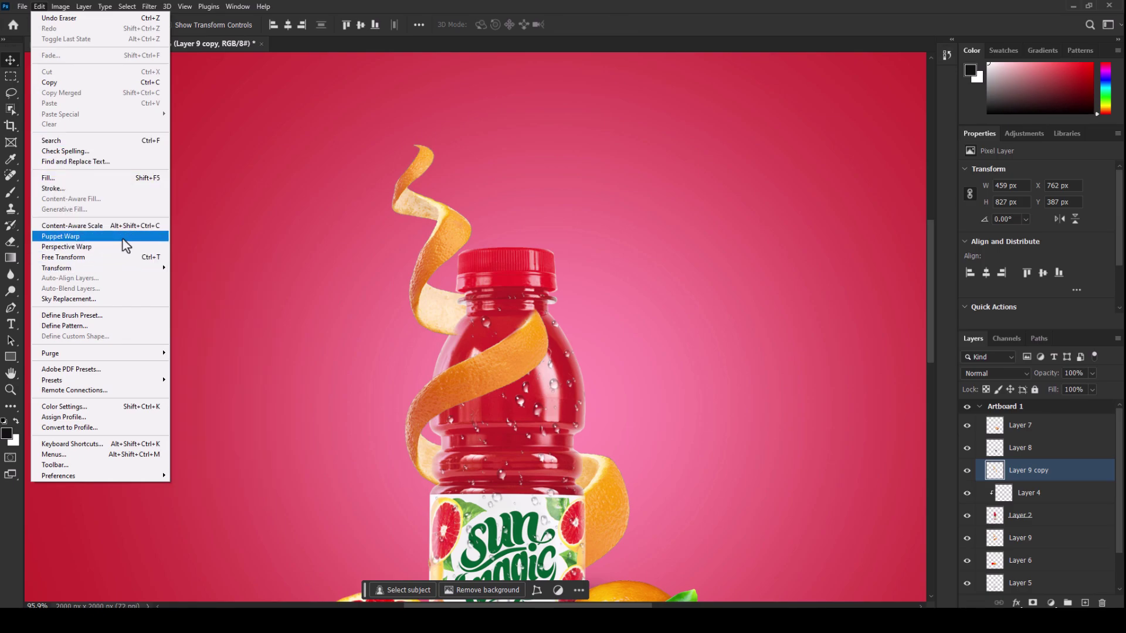
key("Escape")
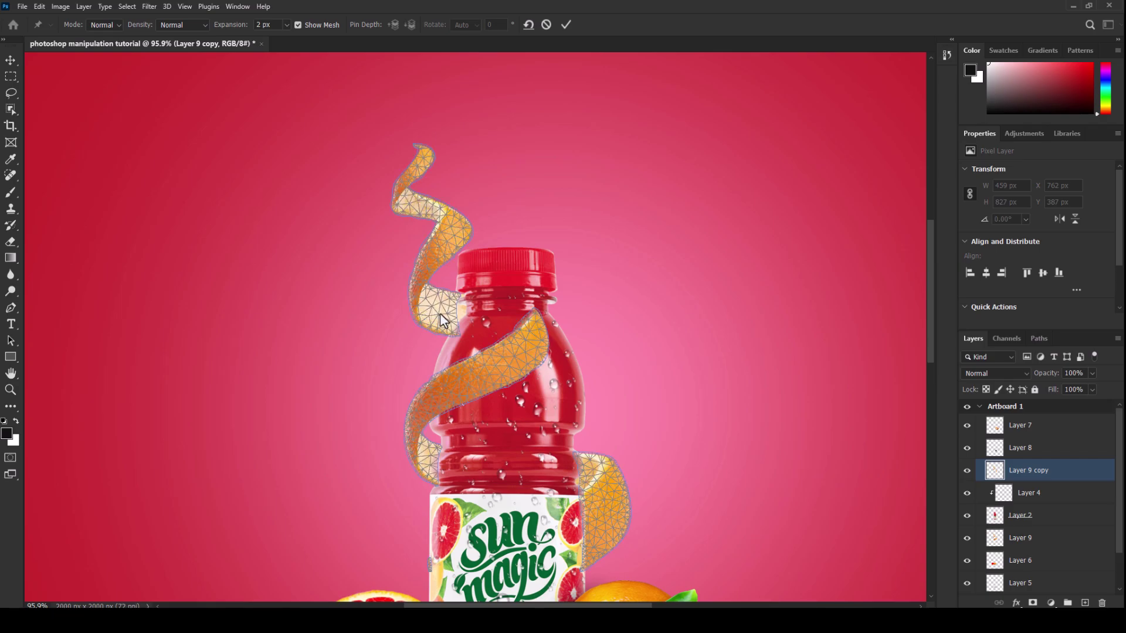
Puppet-warp the peel copy with pins so its band hugs the bottle shoulder
left_click(537, 319)
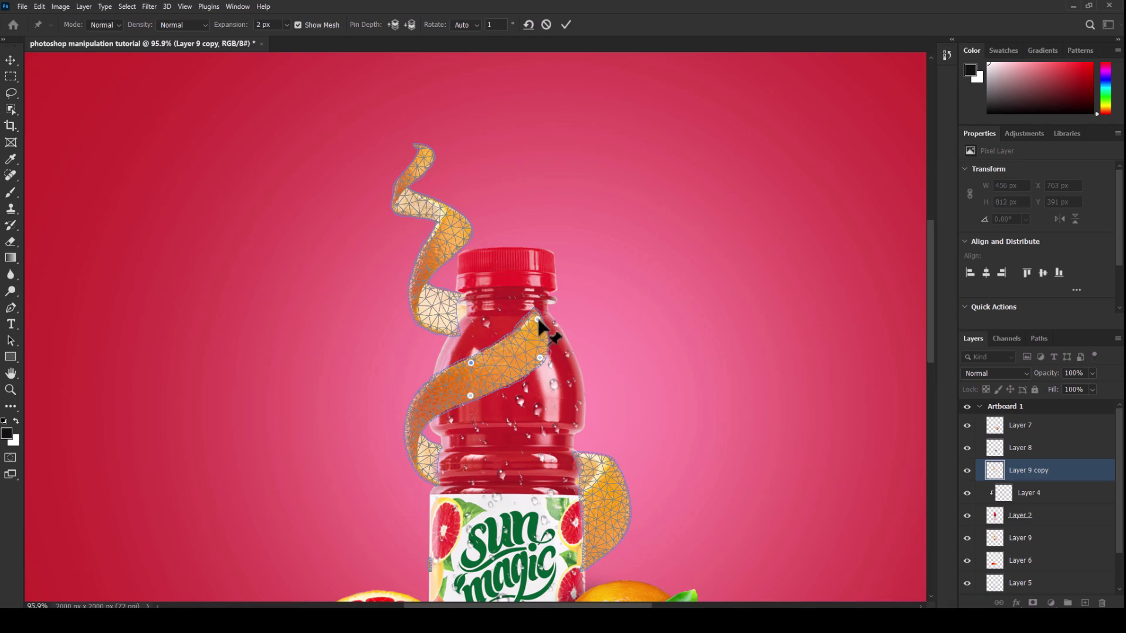
left_click_drag(538, 320, 542, 324)
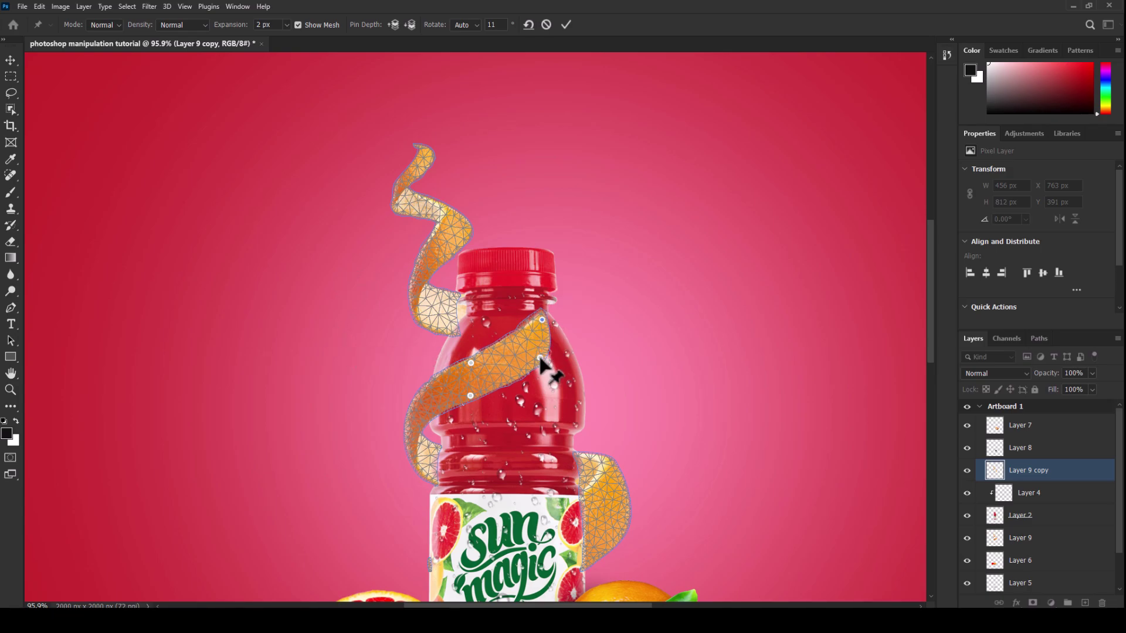
left_click_drag(542, 358, 560, 356)
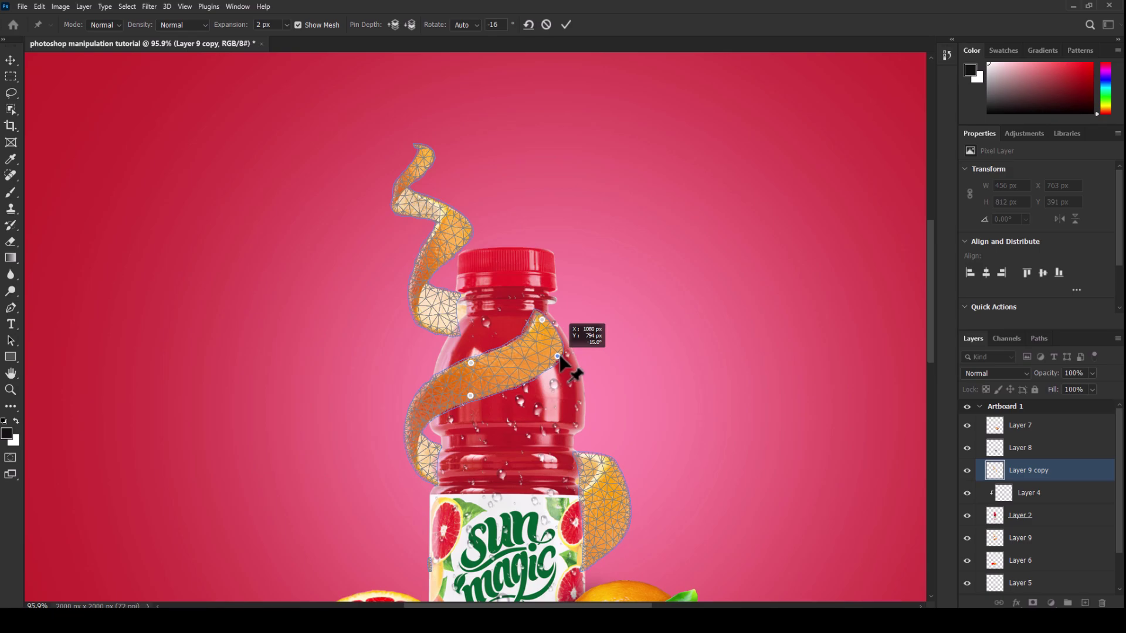
scroll(560, 335, "up", 1)
scroll(558, 337, "up", 2)
scroll(556, 339, "up", 2)
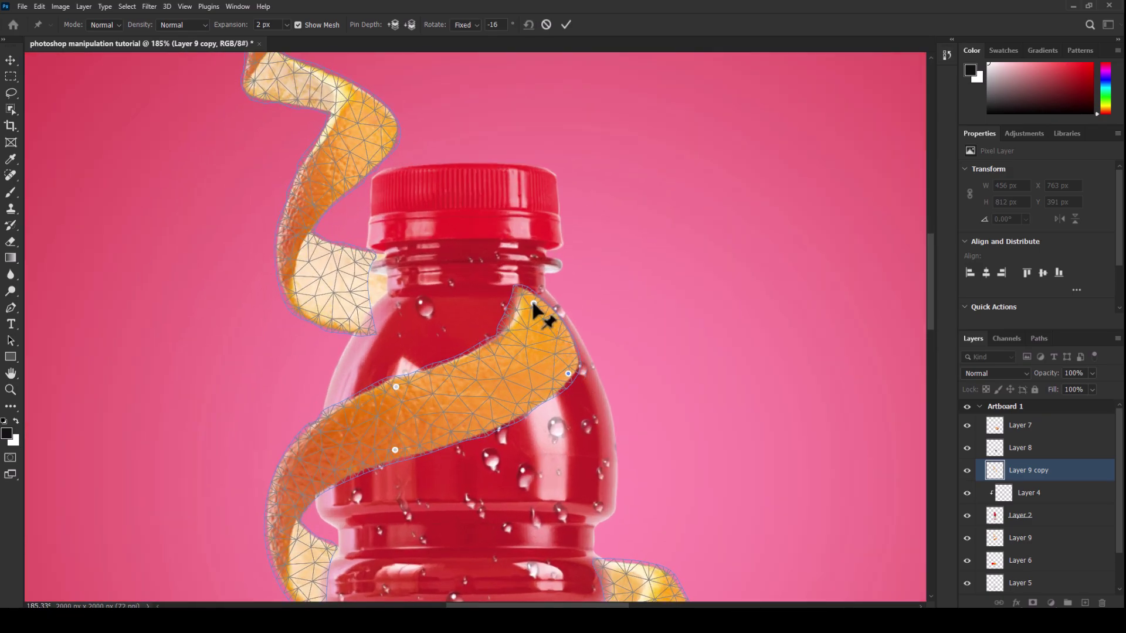
left_click_drag(533, 302, 554, 316)
left_click_drag(567, 374, 578, 372)
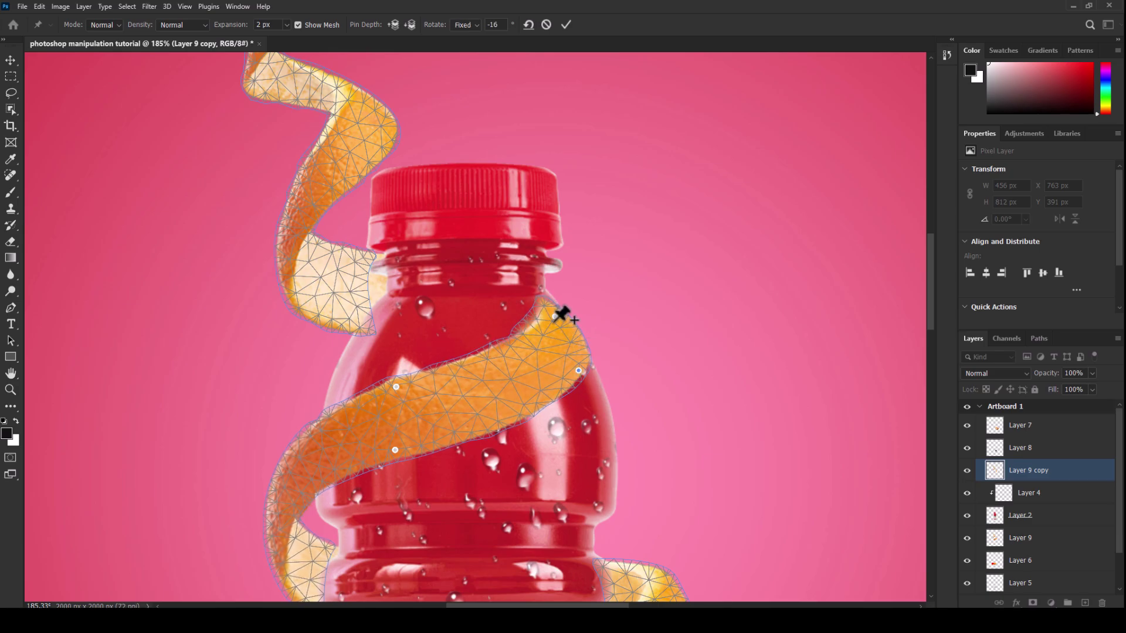
left_click_drag(556, 317, 560, 317)
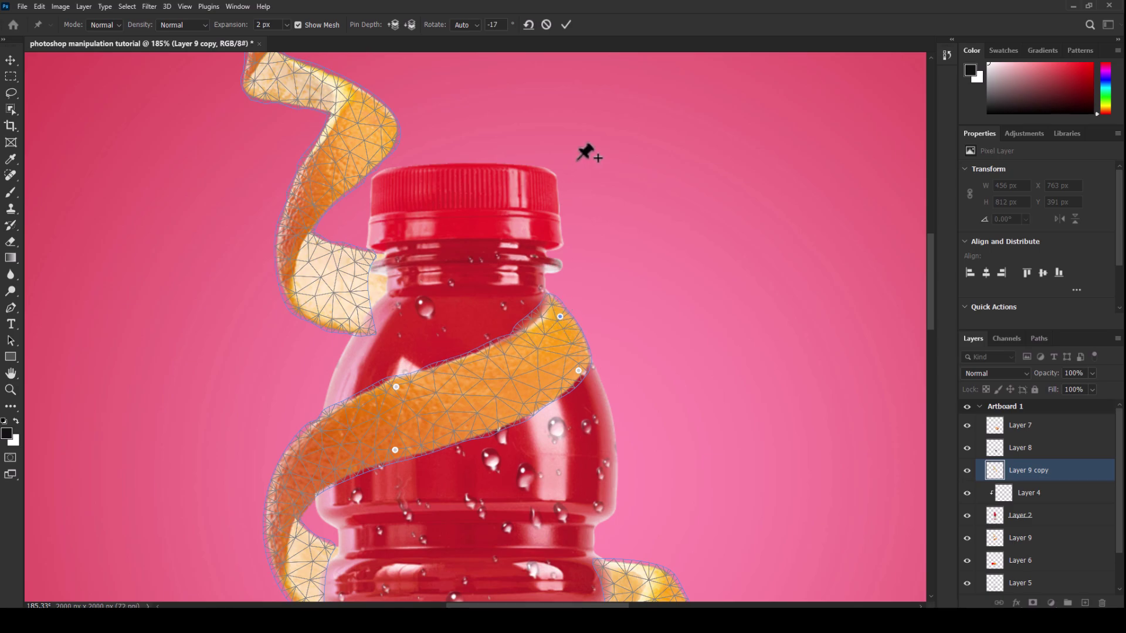
left_click(566, 24)
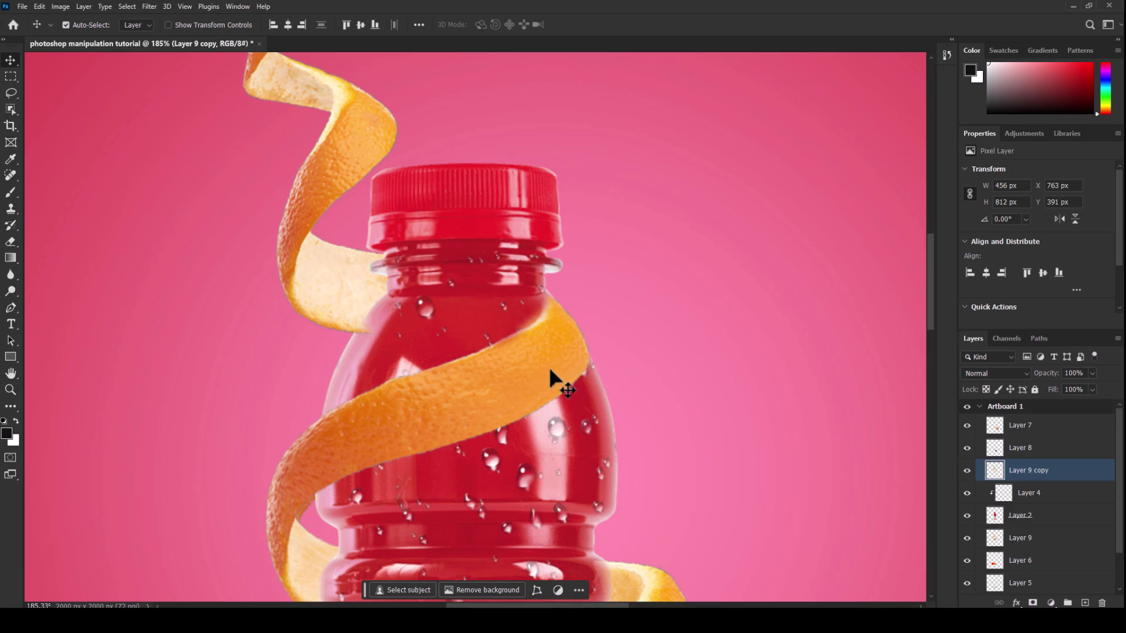
Zoom out to see the whole artboard with the peel-wrapped bottle
scroll(549, 375, "down", 2)
scroll(549, 376, "down", 2)
scroll(549, 375, "down", 1)
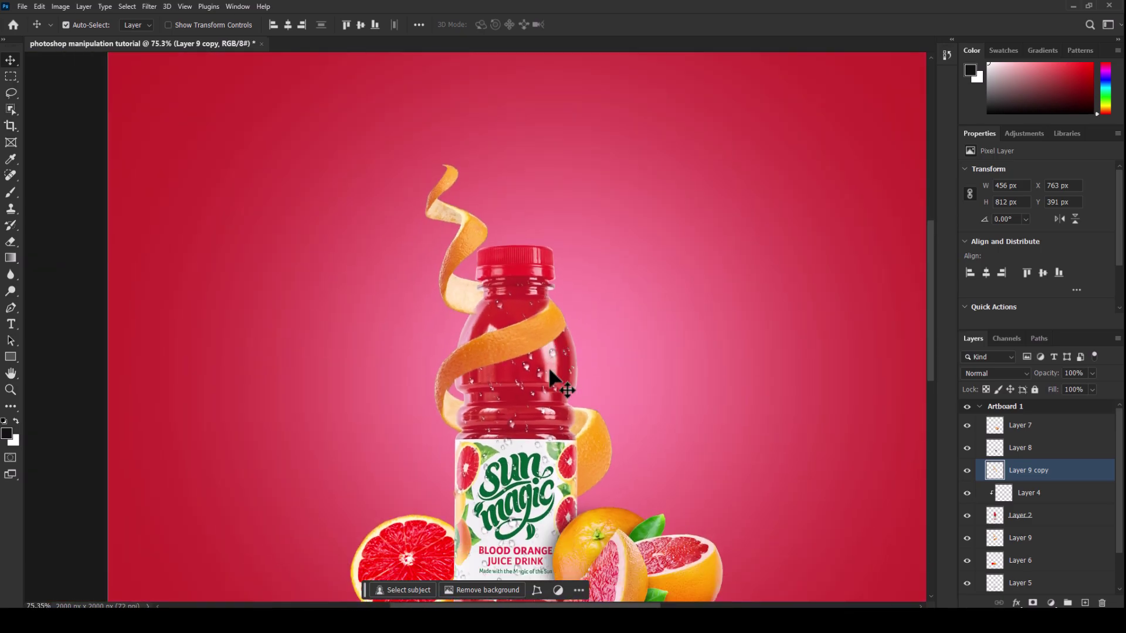
scroll(550, 371, "down", 1)
scroll(550, 370, "down", 1)
scroll(549, 371, "down", 1)
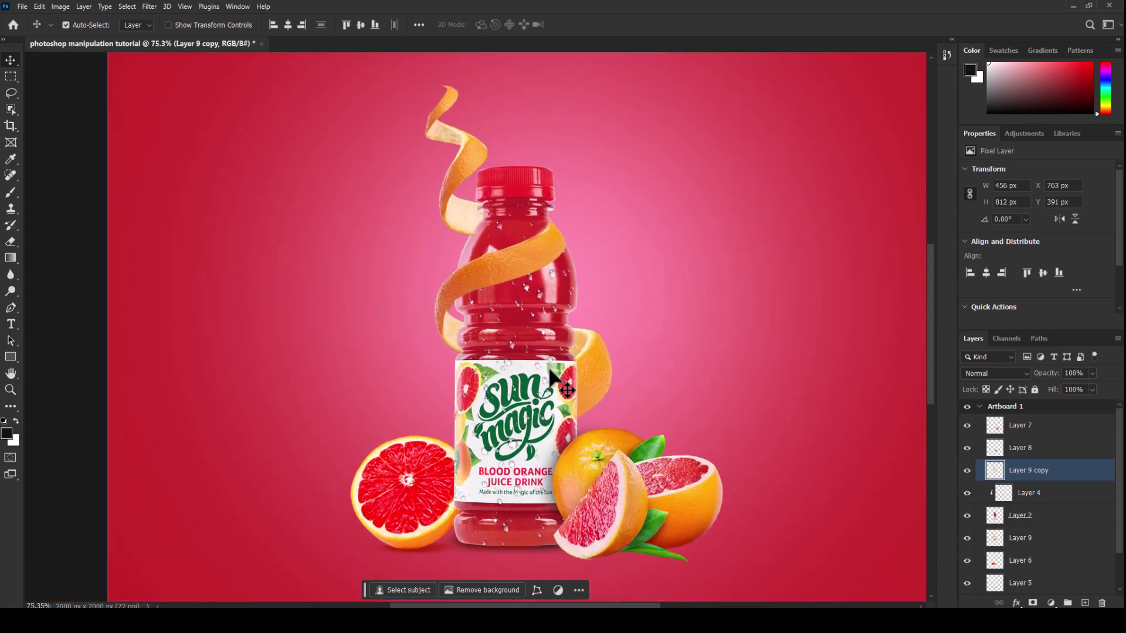
scroll(549, 375, "down", 1)
scroll(550, 372, "down", 1)
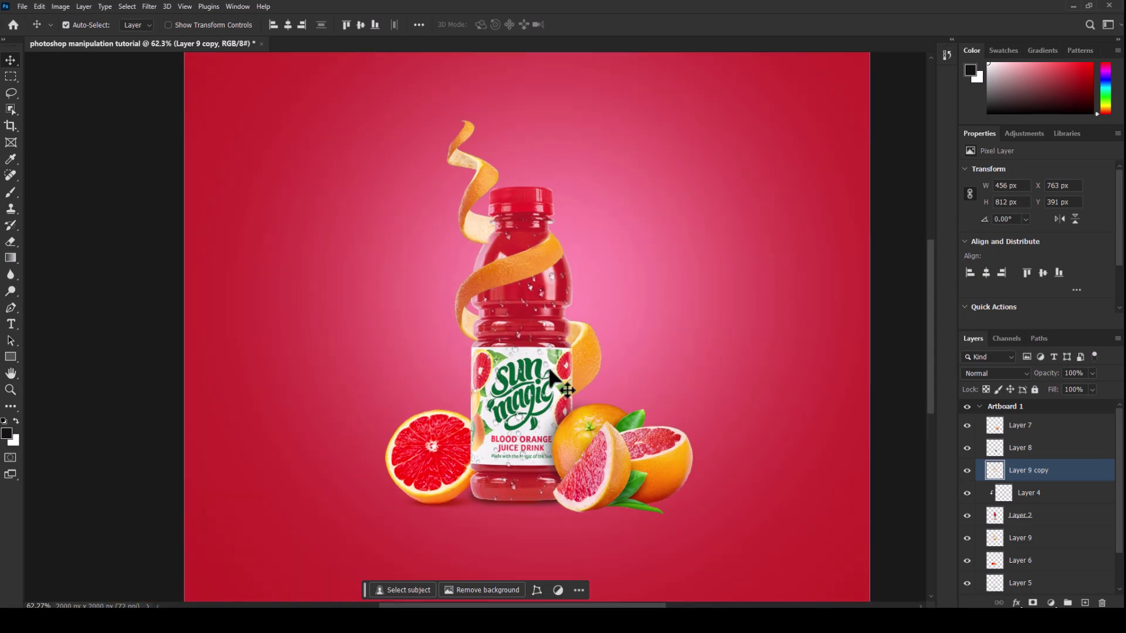
scroll(550, 371, "down", 1)
scroll(550, 371, "down", 1)
scroll(550, 371, "down", 1)
scroll(550, 371, "down", 2)
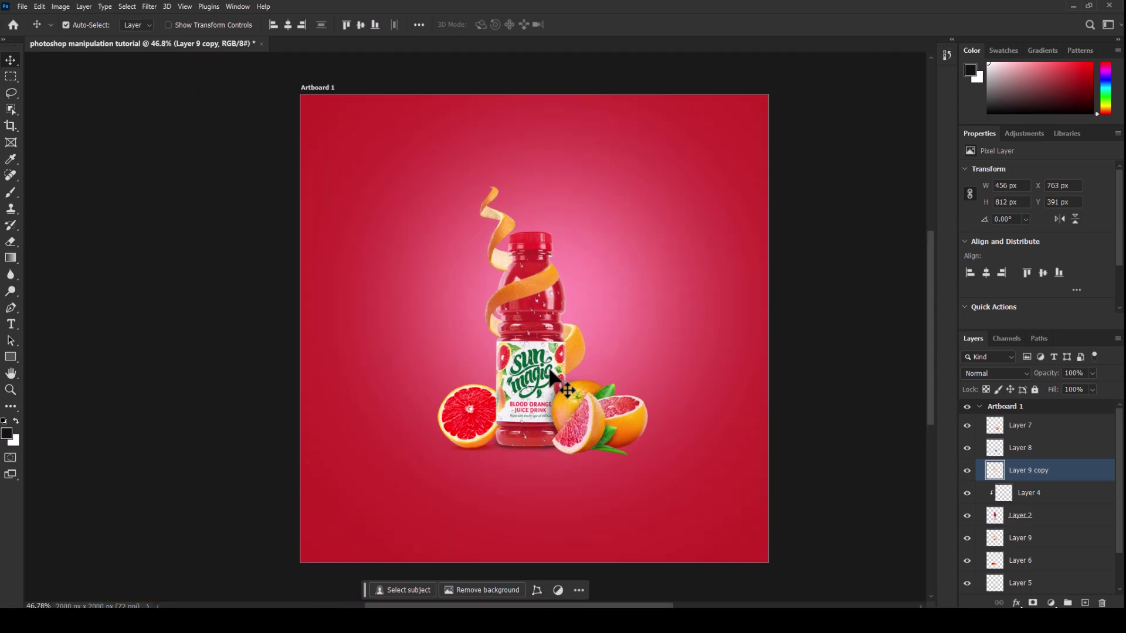
scroll(550, 371, "down", 1)
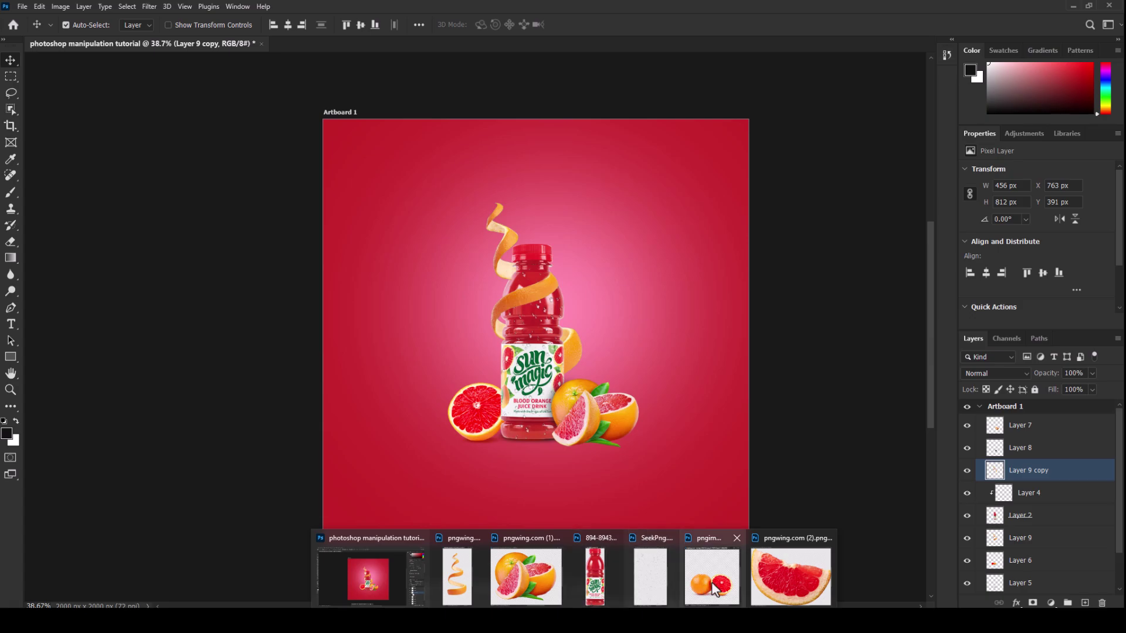
Bring the grapefruit slice PNG into the ad artboard and close its source window
left_click(785, 585)
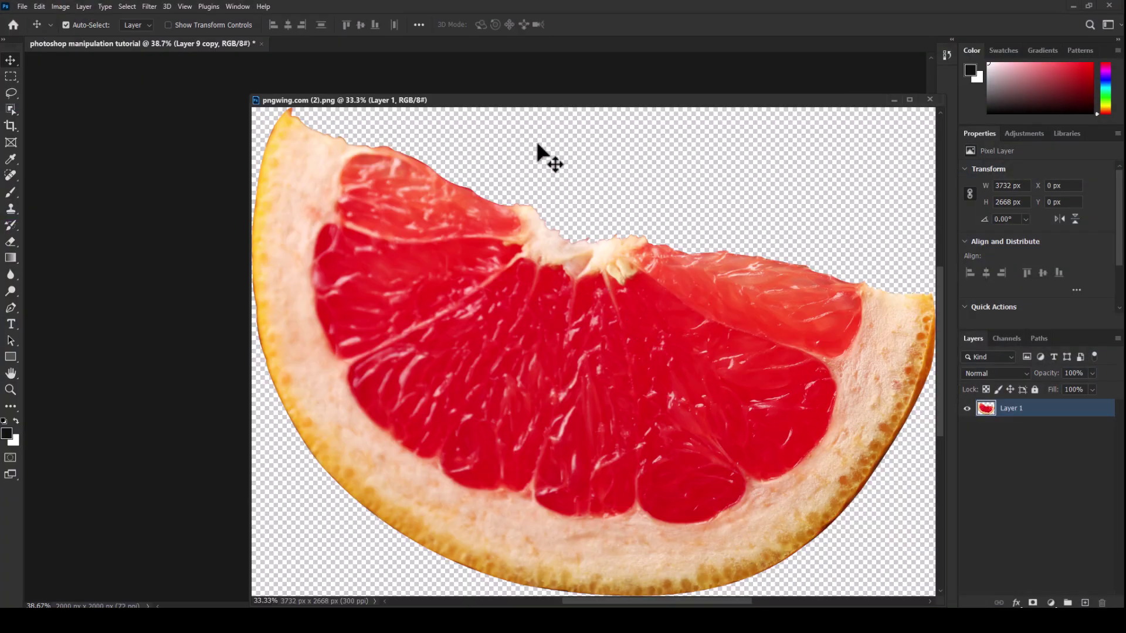
left_click_drag(556, 108, 780, 100)
left_click_drag(759, 247, 393, 305)
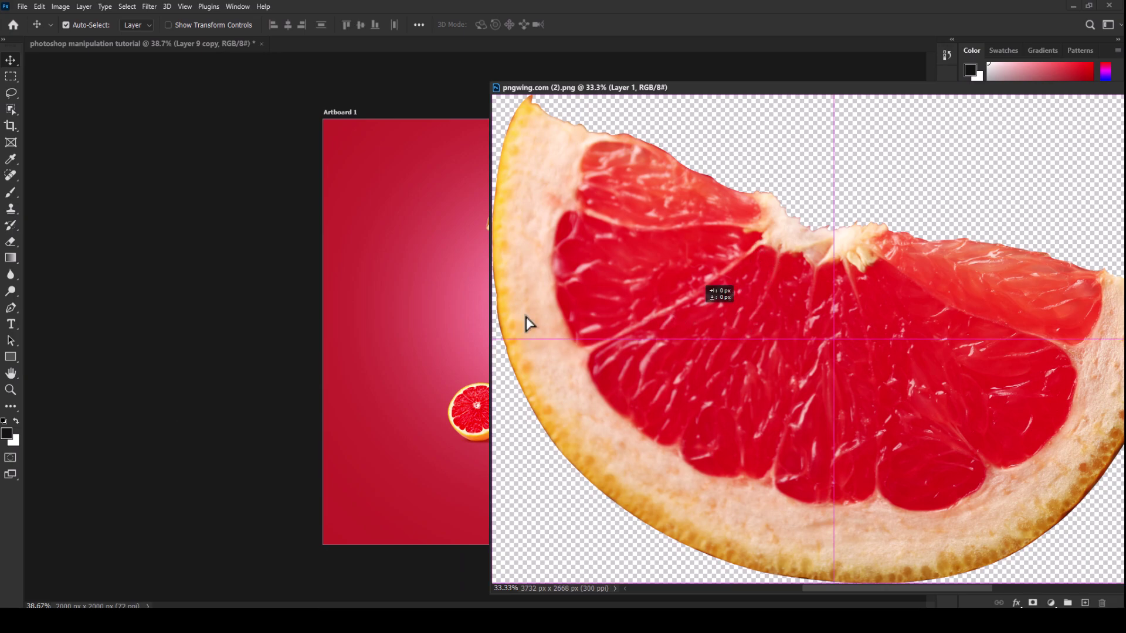
left_click_drag(1102, 87, 817, 114)
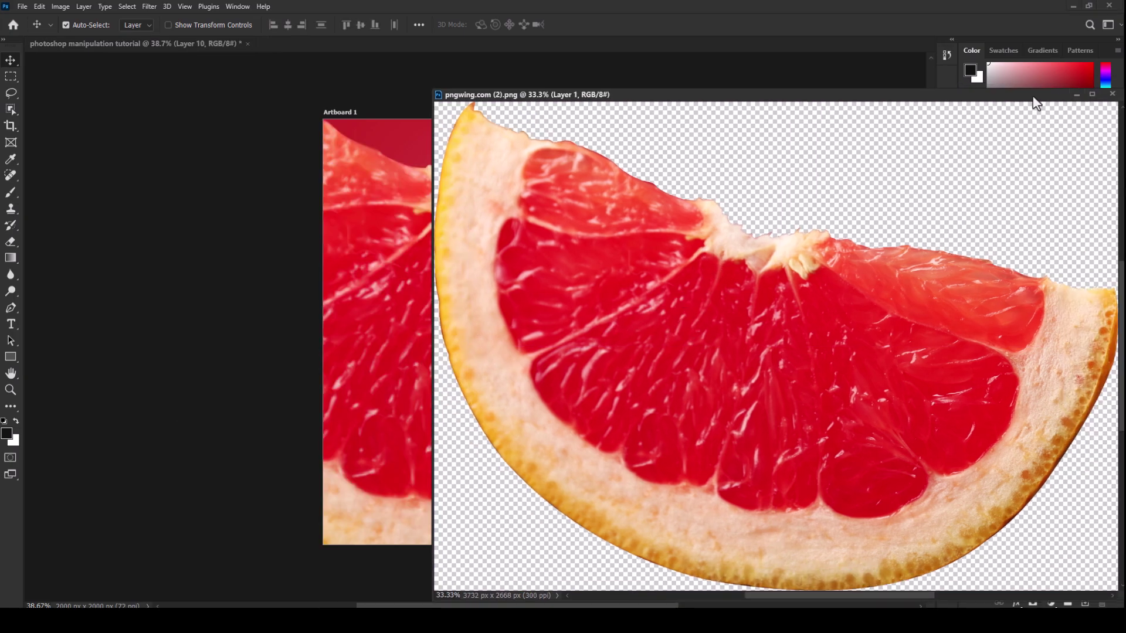
left_click(796, 102)
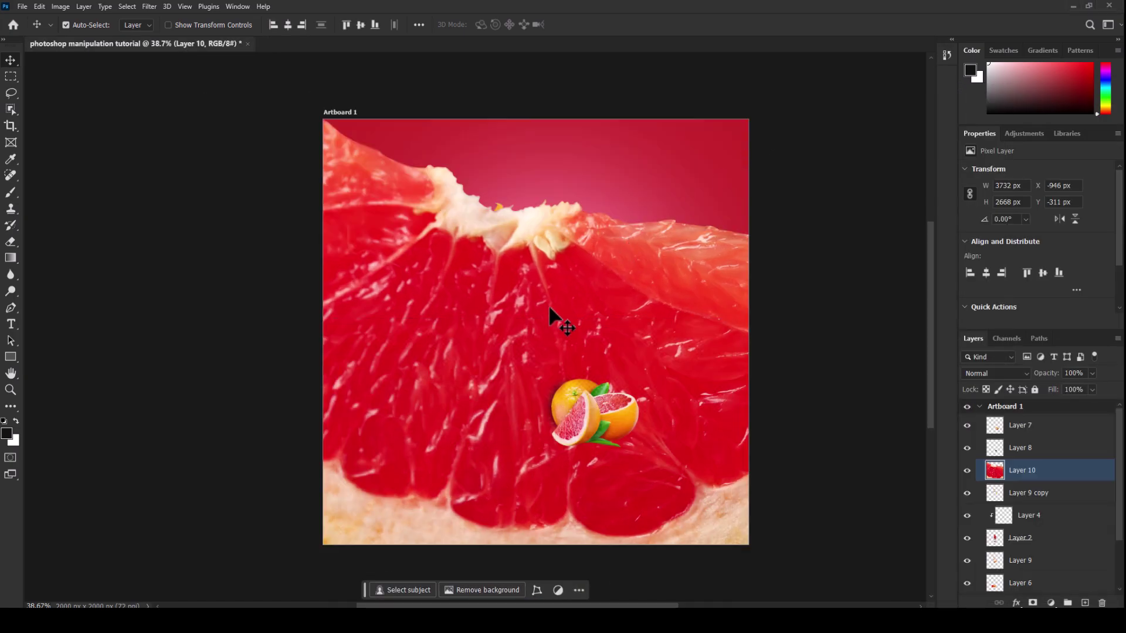
Scale the grapefruit slice down small, tilt it, and place it top-right
key("ctrl+t")
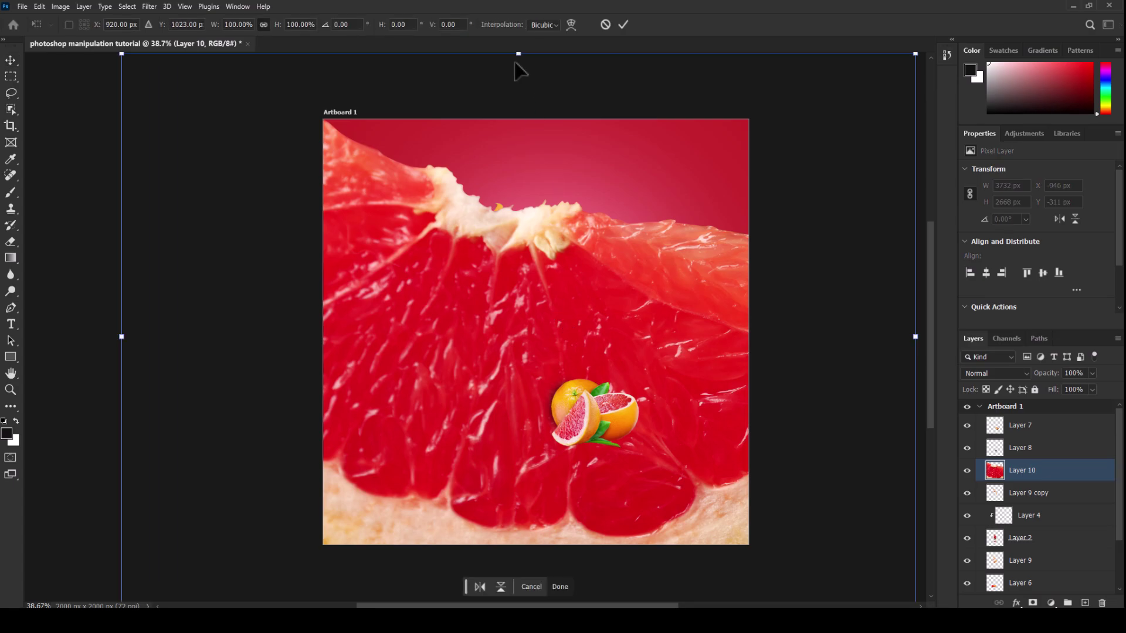
left_click_drag(518, 55, 529, 460)
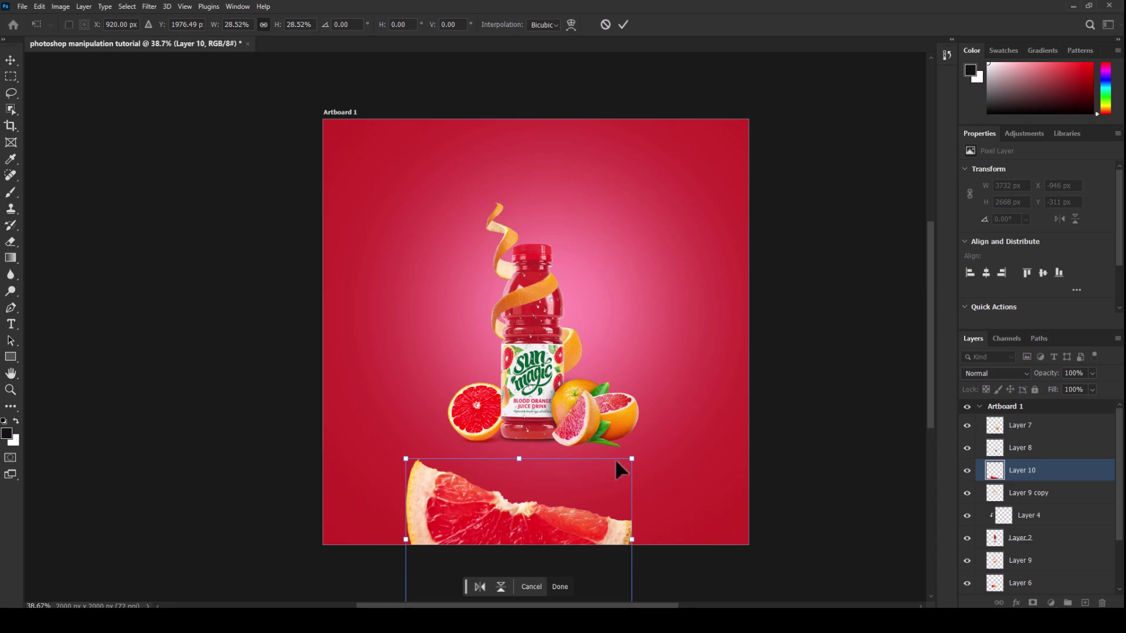
mouse_move(632, 460)
left_mouse_down()
mouse_move(613, 463)
mouse_move(593, 486)
left_mouse_up()
mouse_move(491, 533)
left_mouse_down()
mouse_move(497, 517)
mouse_move(427, 336)
left_mouse_up()
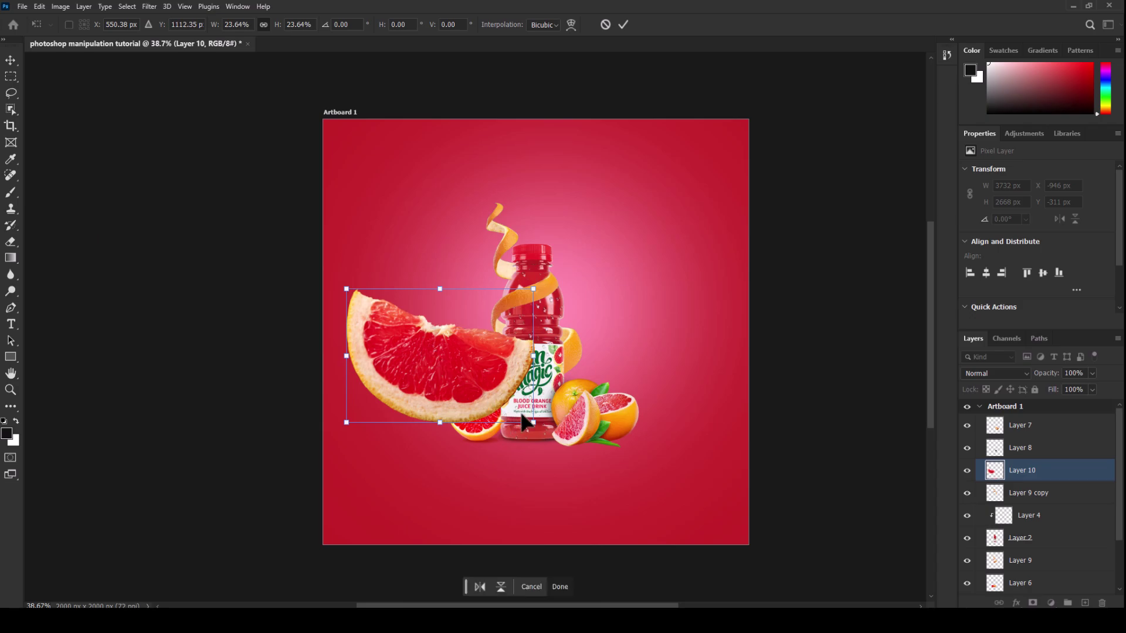
mouse_move(535, 427)
left_mouse_down()
mouse_move(409, 335)
mouse_move(446, 368)
mouse_move(509, 232)
mouse_move(681, 202)
left_mouse_up()
mouse_move(733, 137)
left_mouse_down()
mouse_move(682, 105)
mouse_move(692, 105)
left_mouse_up()
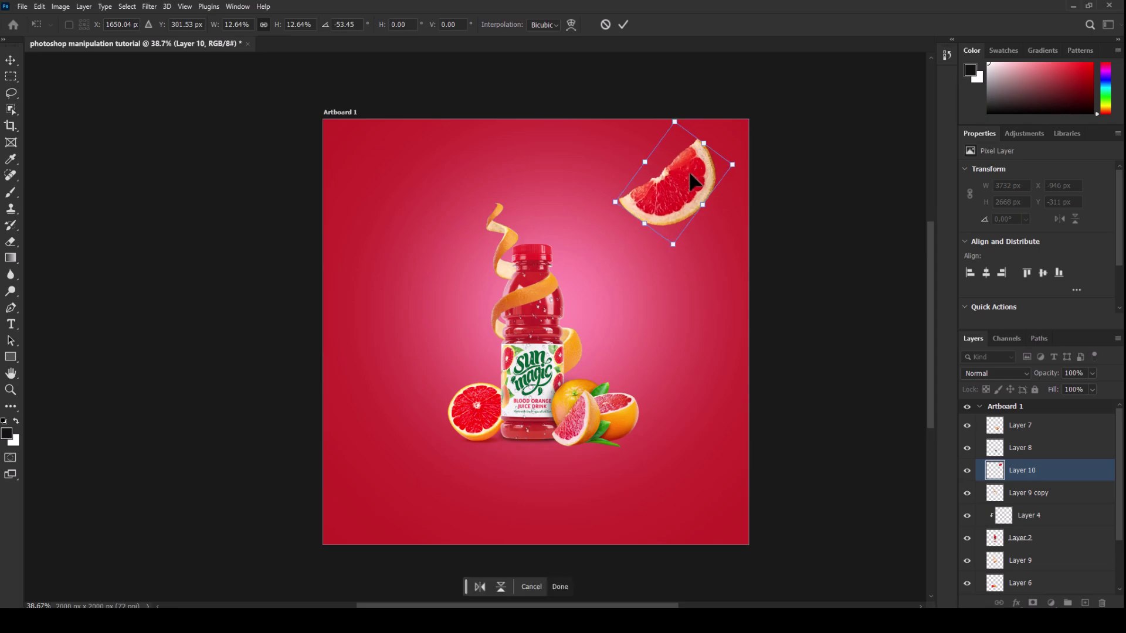
key("Return")
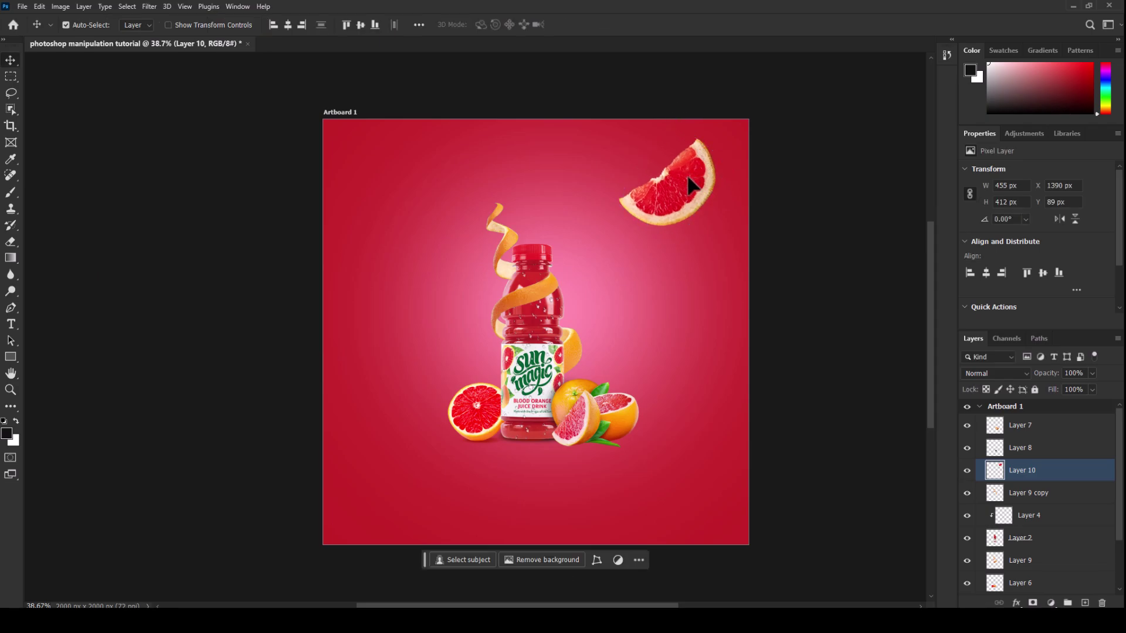
Duplicate the slice to the left edge, shrinking it into a small slice
left_click_drag(674, 196, 404, 313)
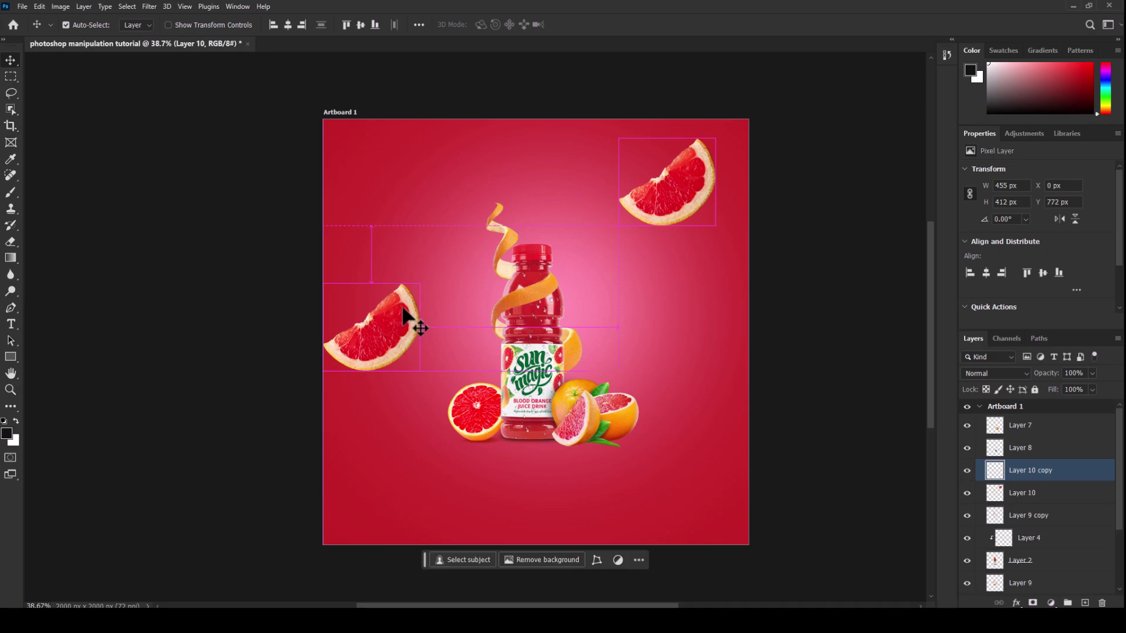
key("ctrl+t")
mouse_move(418, 285)
left_mouse_down()
mouse_move(368, 332)
mouse_move(337, 454)
mouse_move(314, 452)
left_mouse_up()
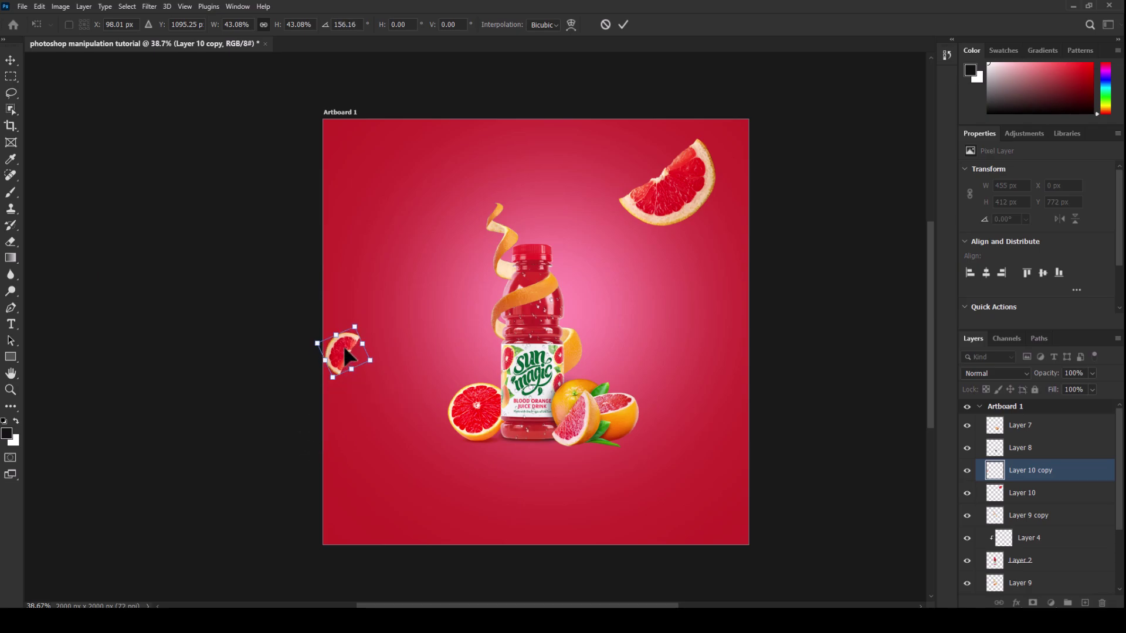
left_click_drag(346, 355, 373, 291)
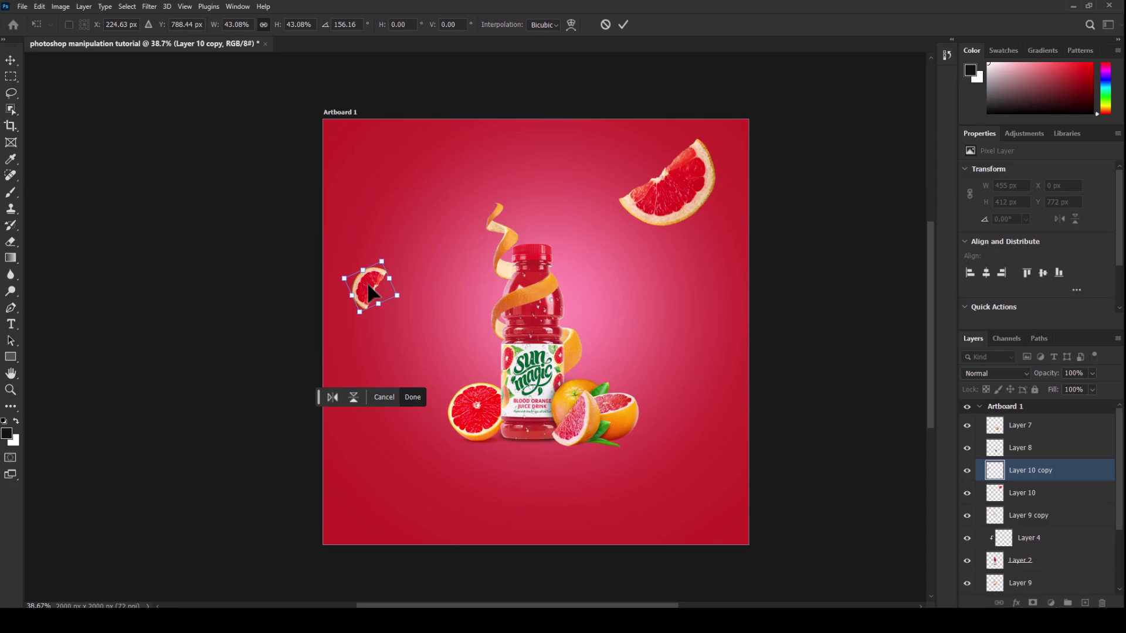
left_click_drag(369, 291, 422, 478)
key("Return")
Add a copy enlarged into a big slice at the bottom-left edge
mouse_move(369, 280)
left_mouse_down()
mouse_move(441, 487)
mouse_move(380, 427)
left_mouse_up()
key("ctrl+j")
key("ctrl+t")
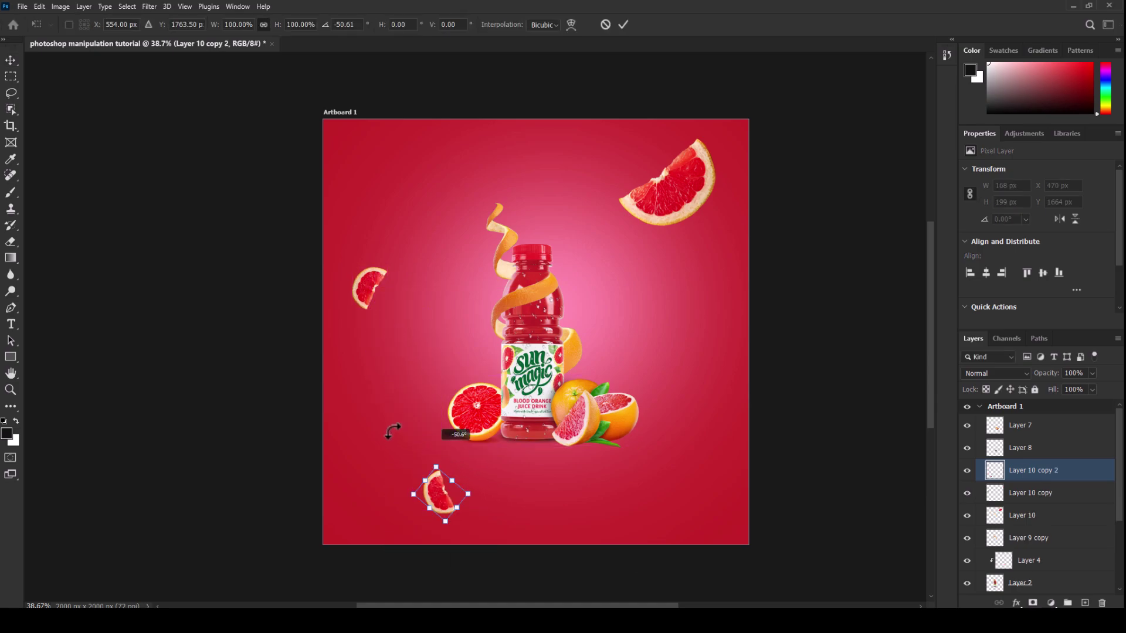
mouse_move(492, 499)
left_mouse_down()
mouse_move(562, 496)
mouse_move(472, 505)
left_mouse_up()
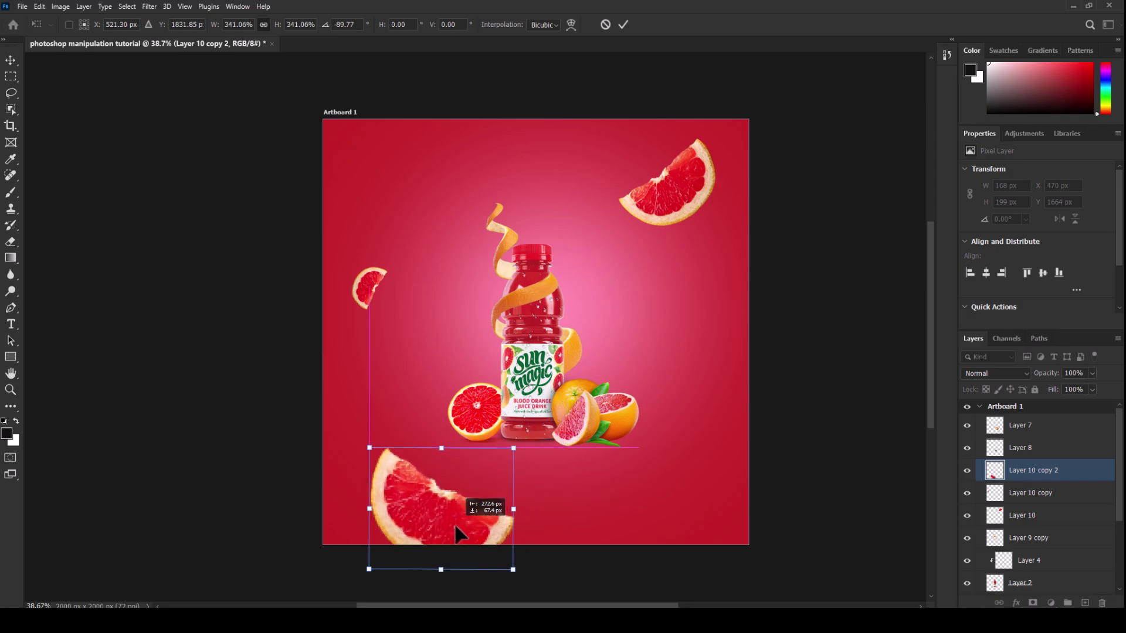
left_click_drag(472, 507, 450, 528)
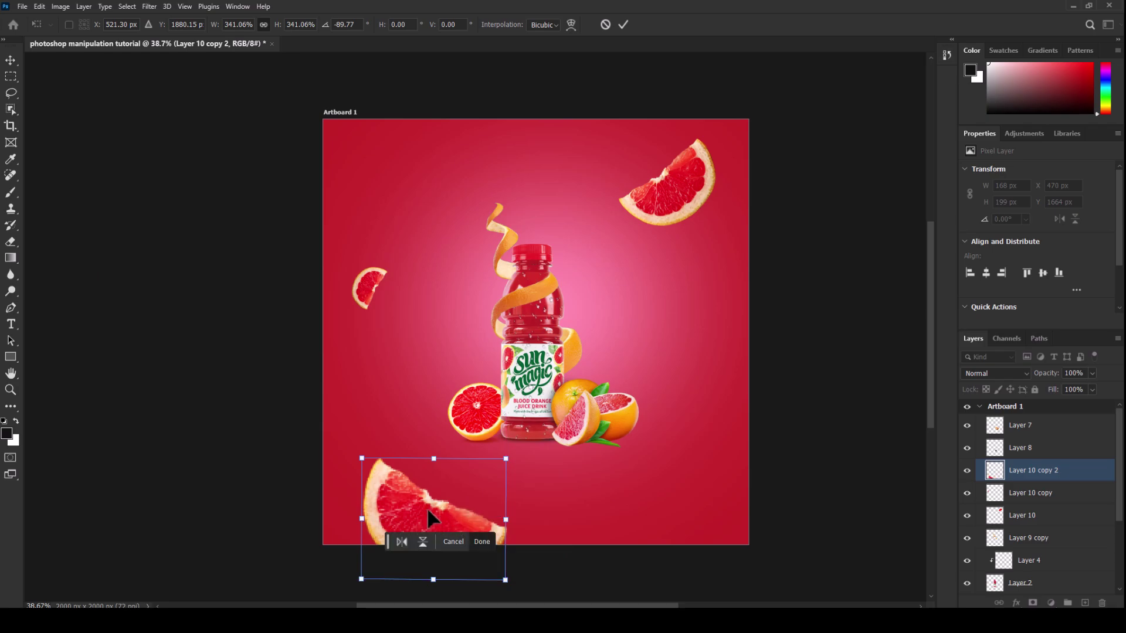
left_click_drag(430, 519, 426, 160)
key("Return")
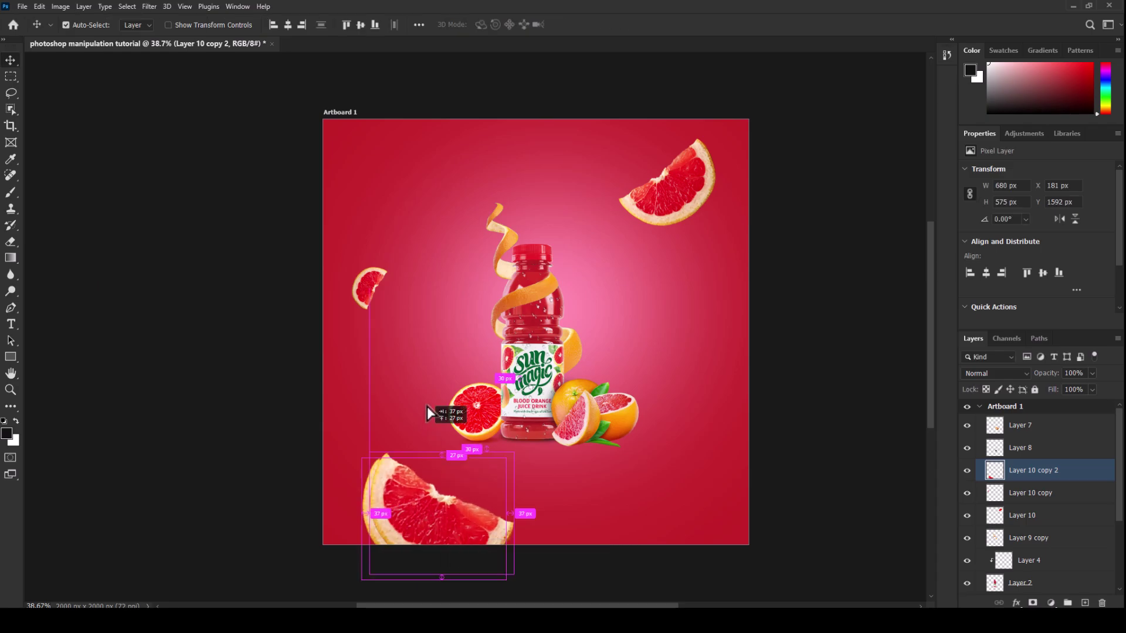
Duplicate the big slice and shrink the copy near the top edge
key("ctrl+j")
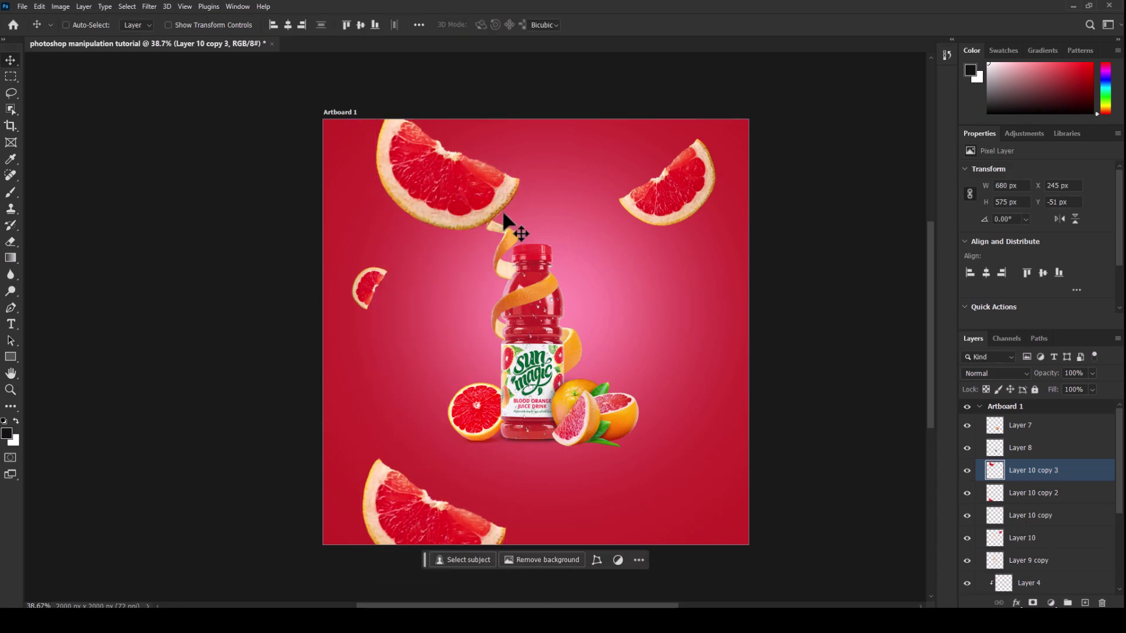
key("ctrl+t")
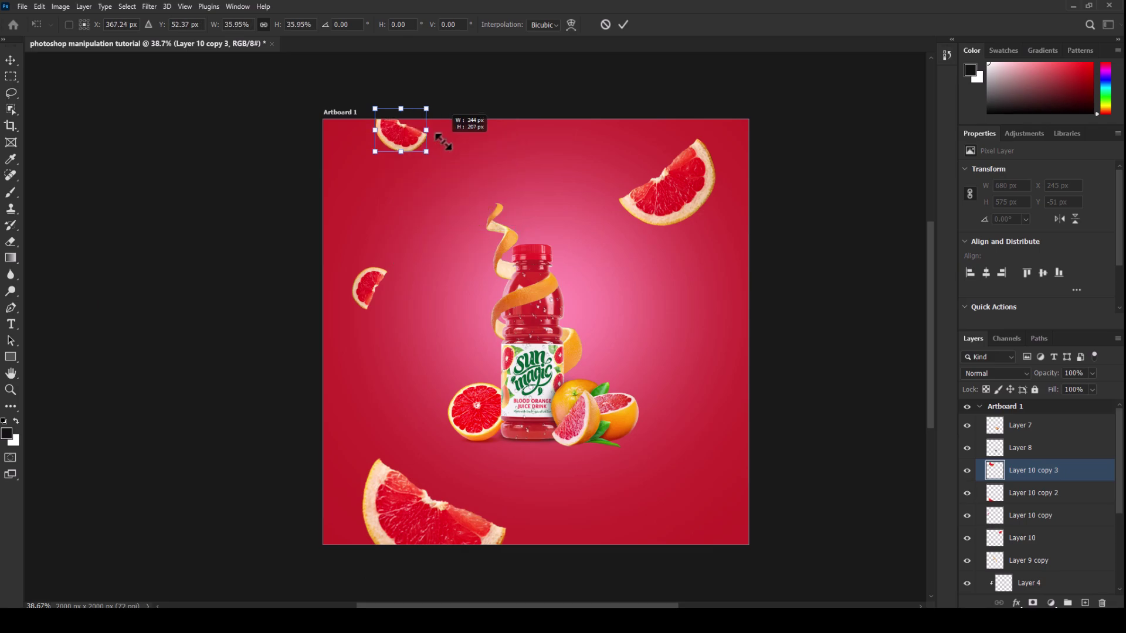
mouse_move(471, 163)
left_mouse_down()
mouse_move(436, 142)
mouse_move(462, 138)
mouse_move(703, 400)
left_mouse_up()
key("Return")
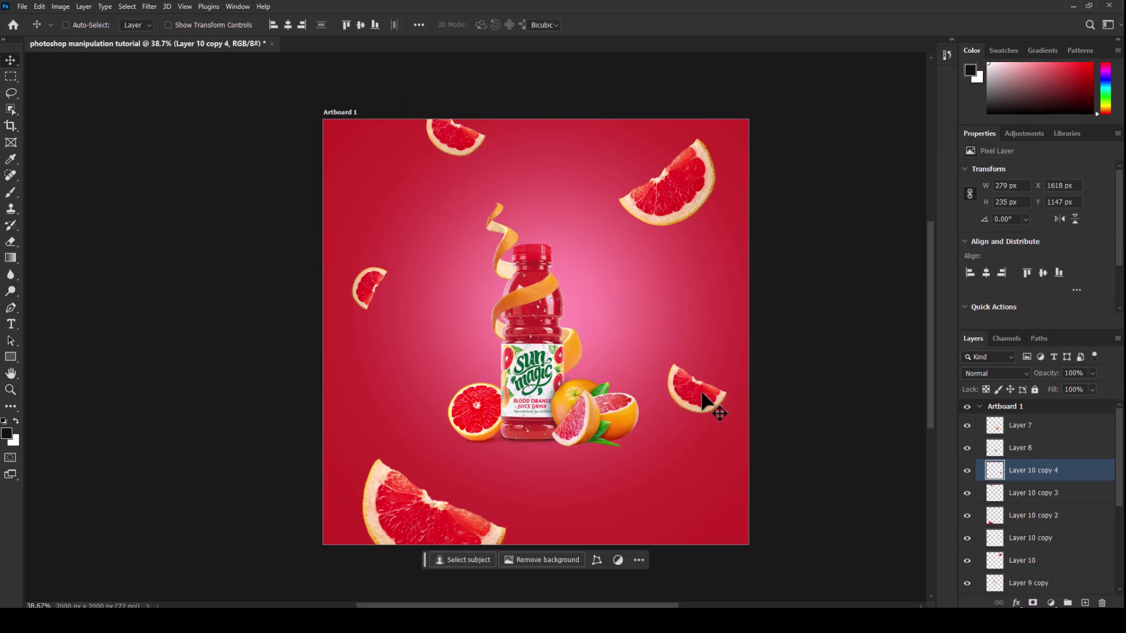
Rotate the right-side grapefruit slice to a new angle
key("ctrl+t")
mouse_move(661, 358)
left_mouse_down()
mouse_move(720, 326)
mouse_move(752, 359)
mouse_move(720, 371)
mouse_move(719, 350)
left_mouse_up()
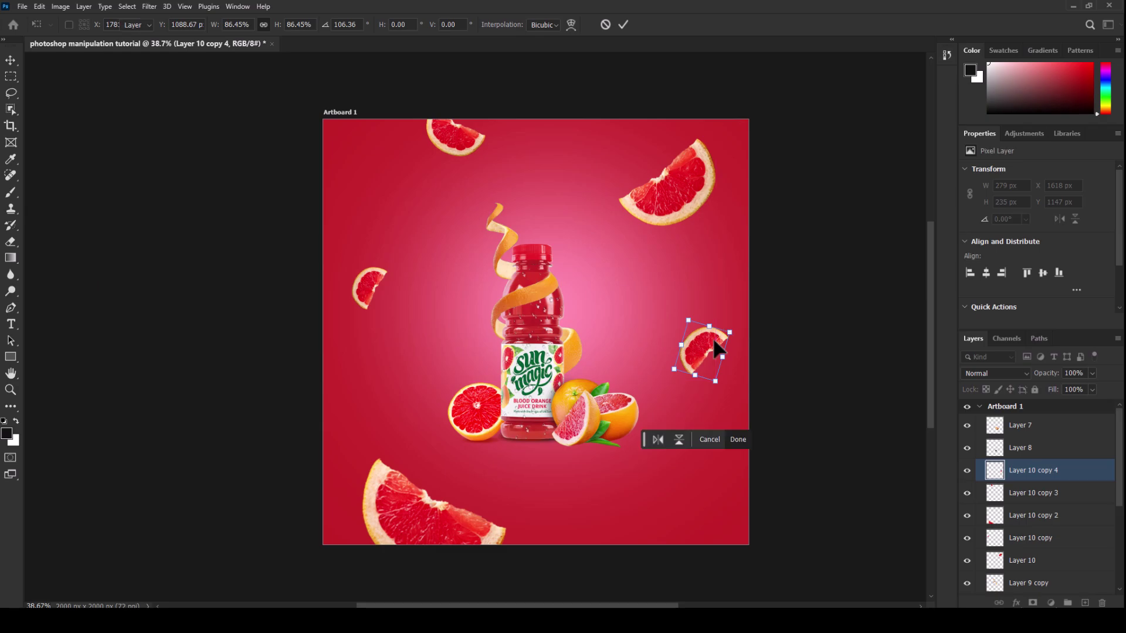
key("Return")
left_click(153, 6)
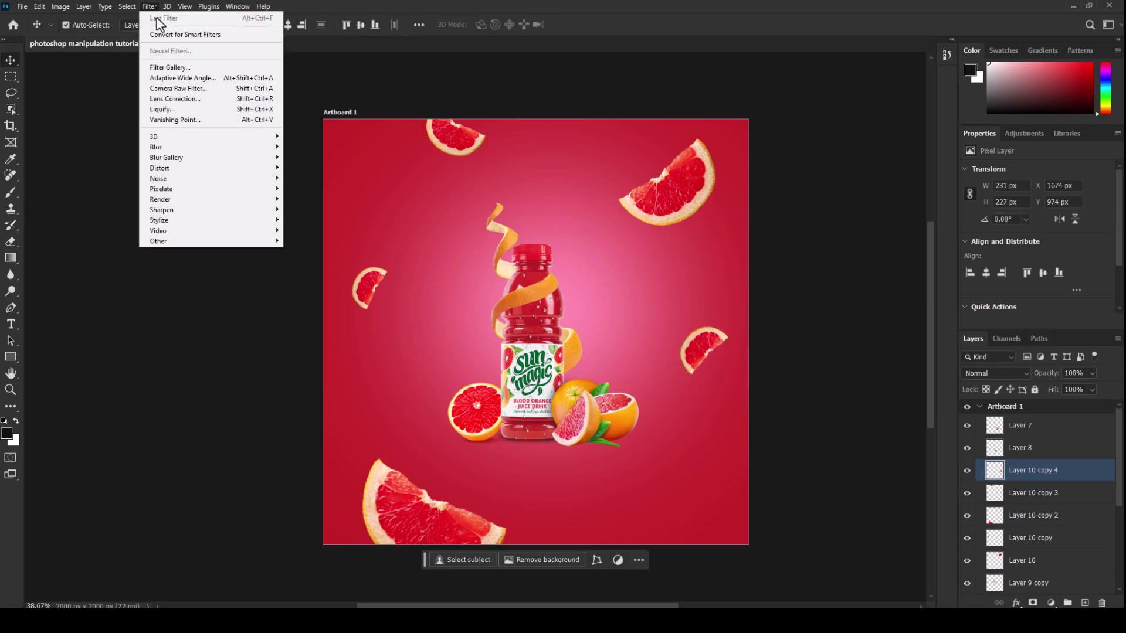
mouse_move(157, 147)
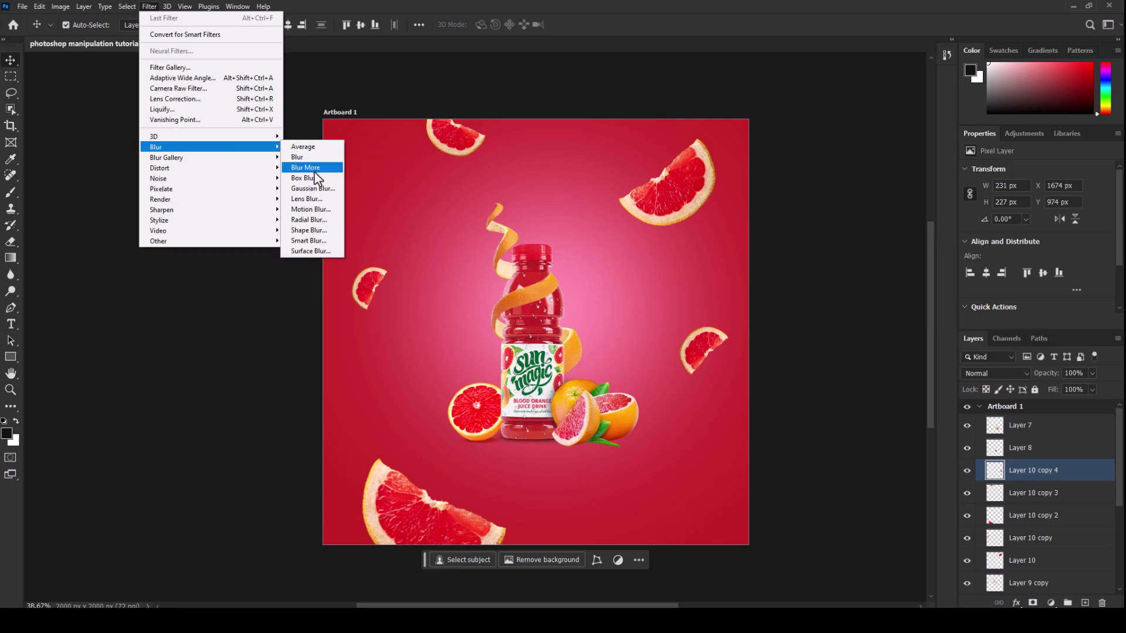
Apply Motion Blur at -24° and 15 px to the small right slice
left_click(322, 210)
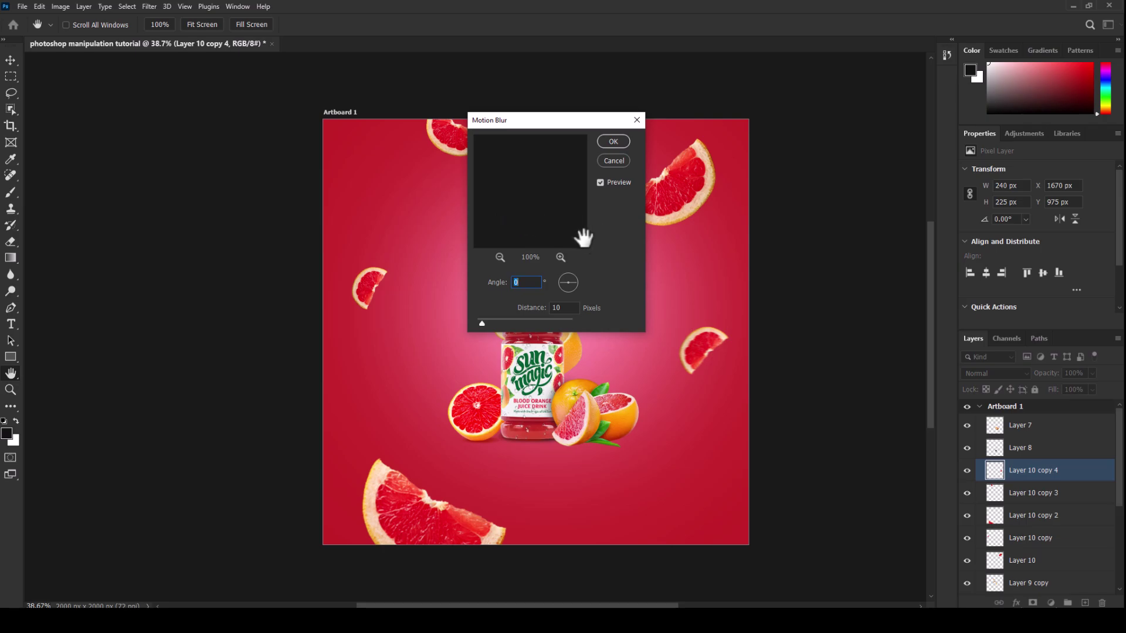
left_click(575, 286)
left_click_drag(480, 325, 487, 325)
left_click_drag(487, 325, 499, 323)
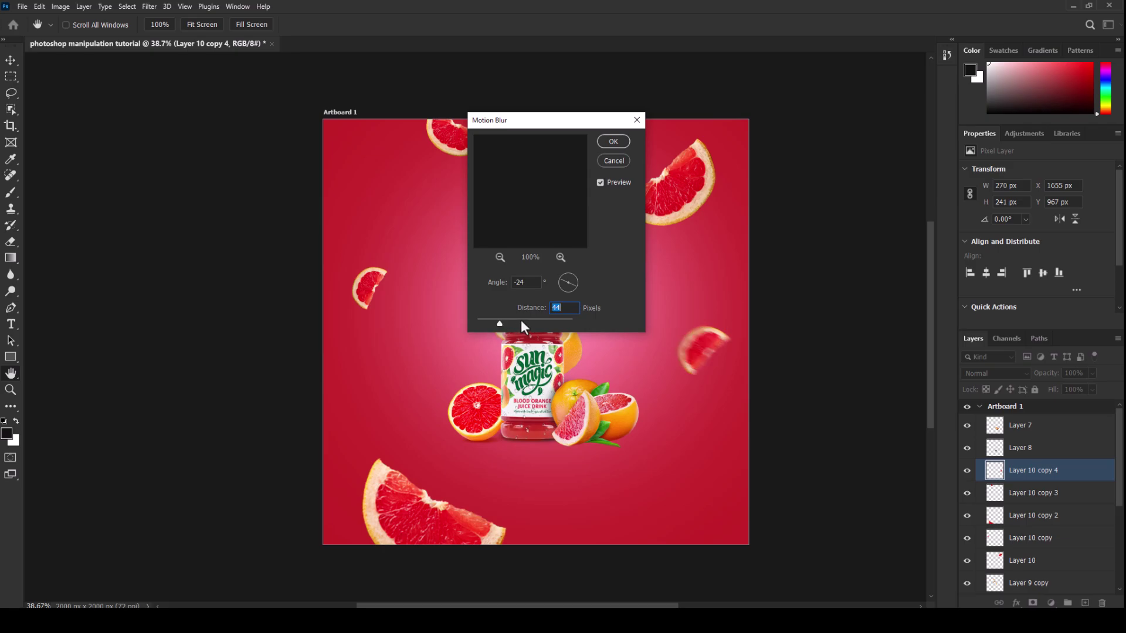
left_click_drag(498, 321, 484, 325)
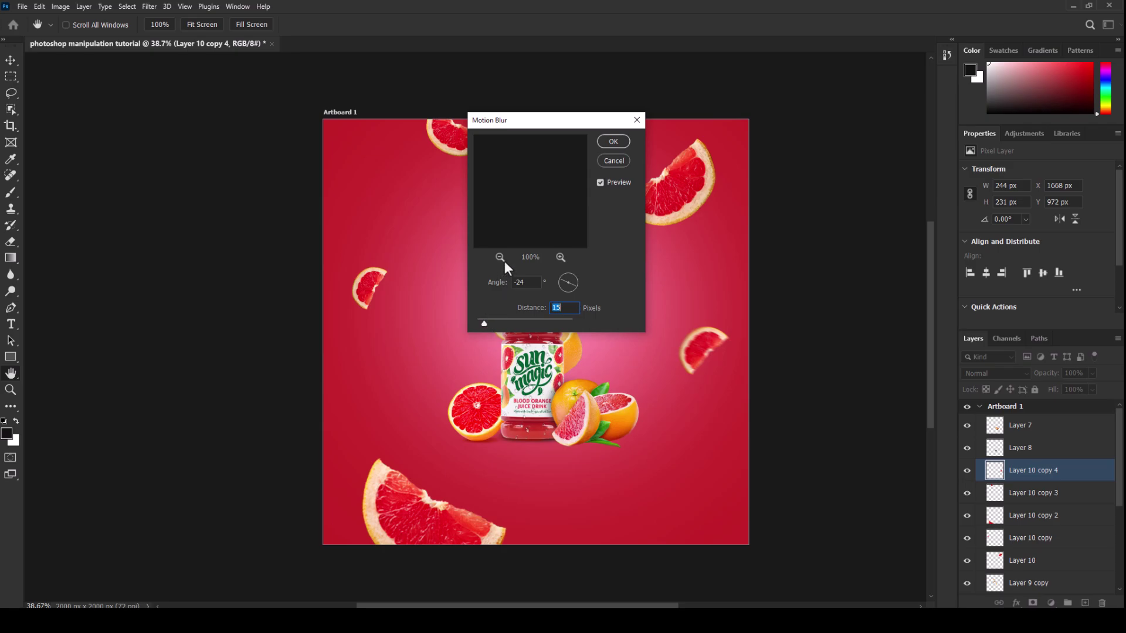
left_click(621, 142)
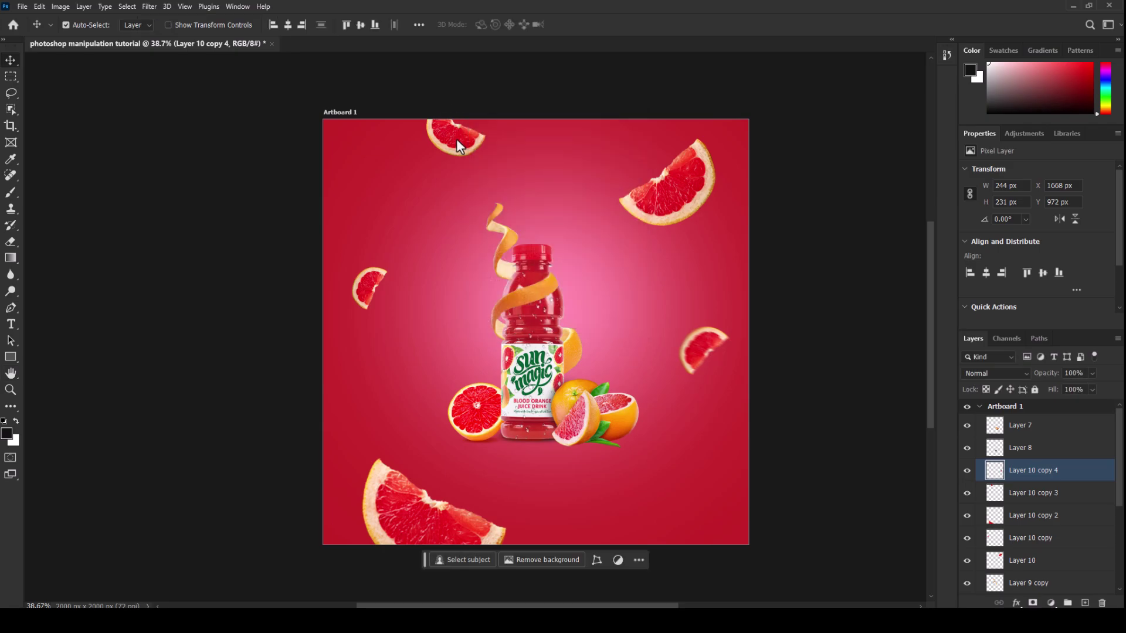
Give the large bottom slice (Layer 10 copy 2) a Motion Blur of about 22 px
left_click(416, 516)
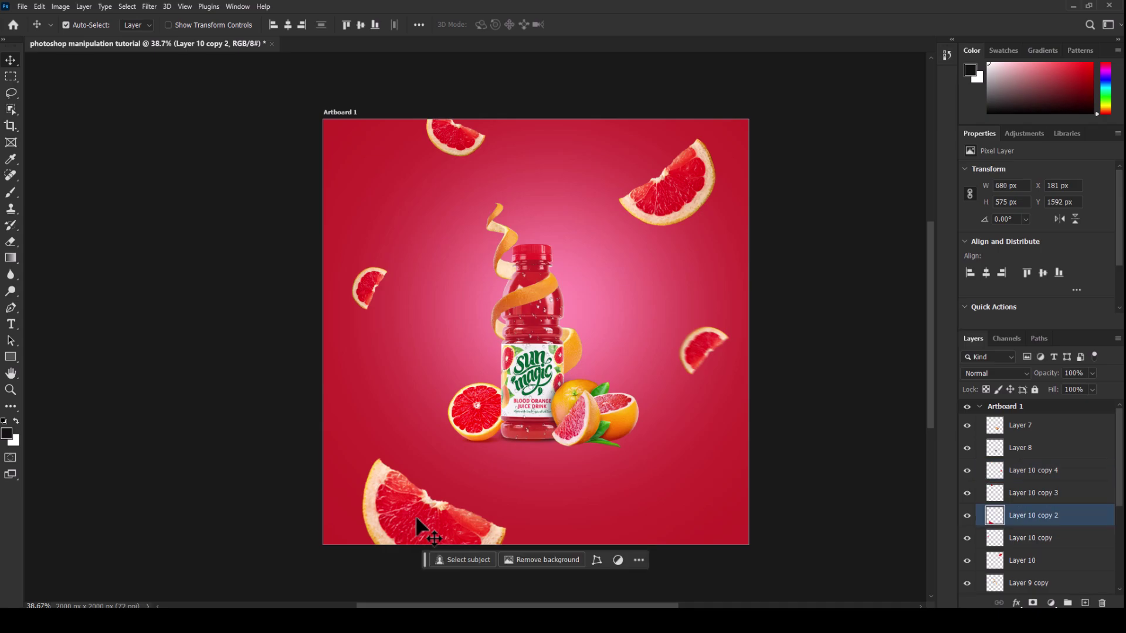
left_click(149, 7)
mouse_move(167, 147)
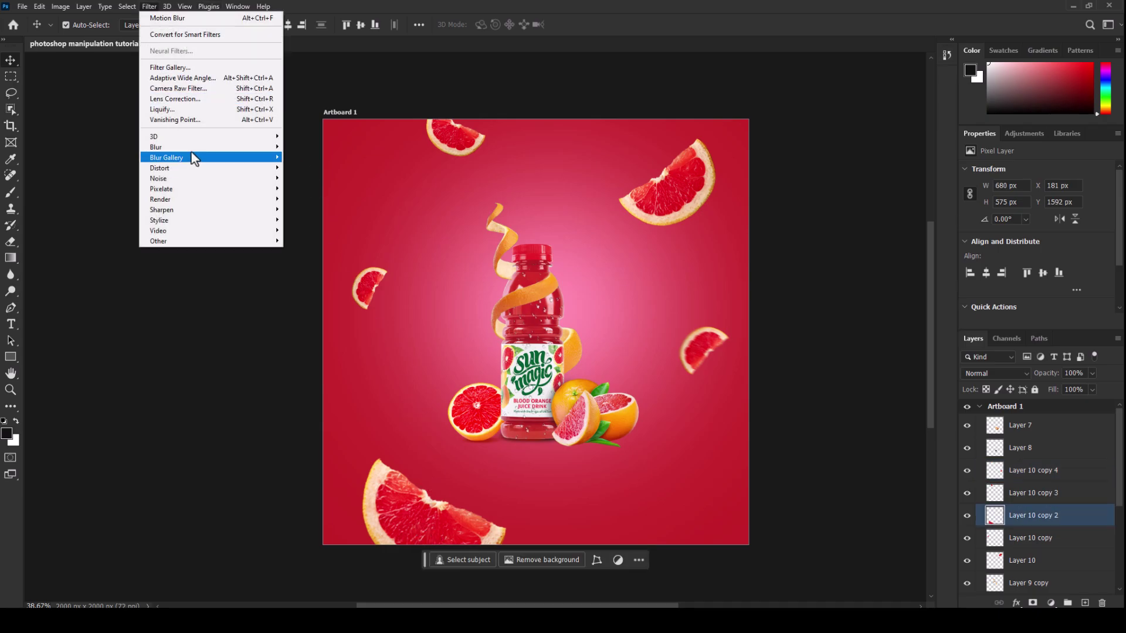
left_click(310, 209)
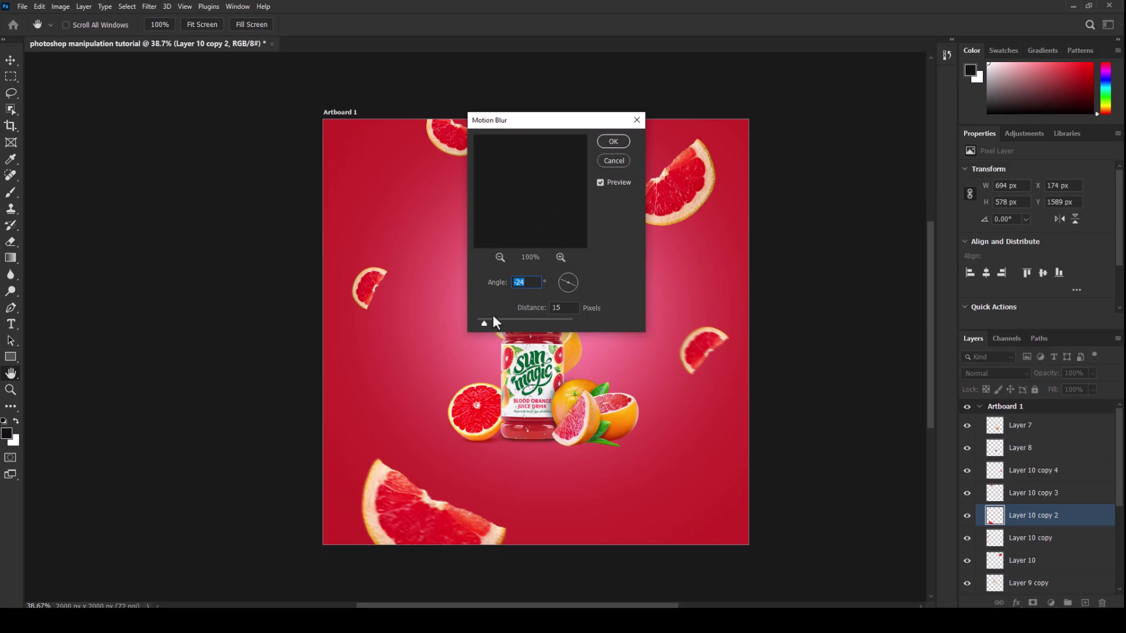
left_click_drag(484, 323, 489, 323)
left_click_drag(491, 324, 487, 325)
left_click(613, 141)
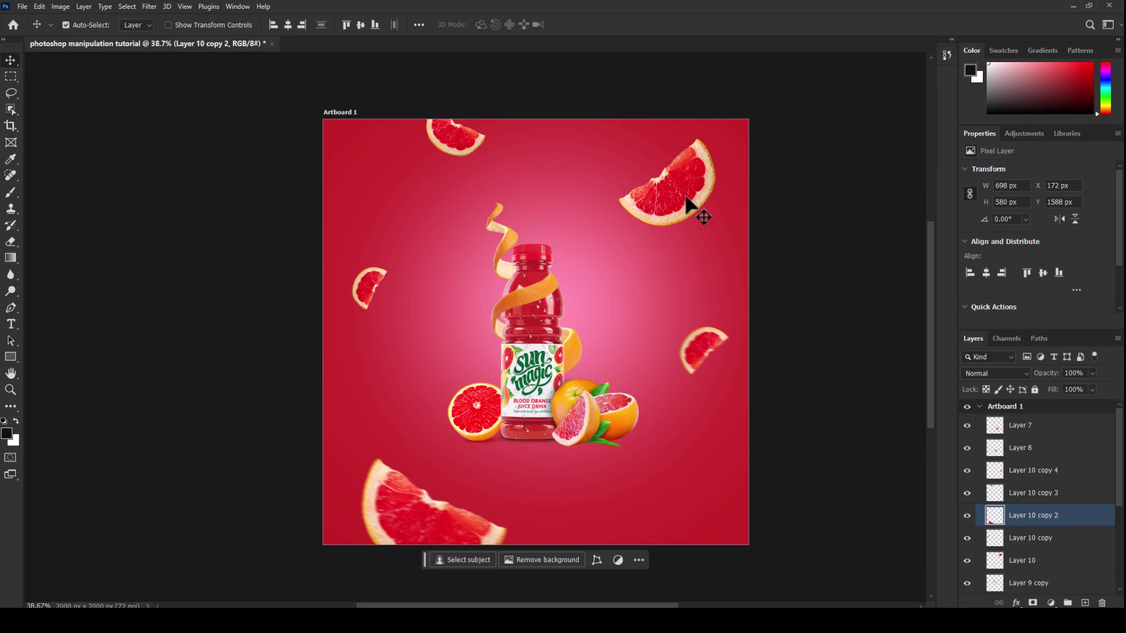
Apply a 20 px Motion Blur to the top-edge slice (Layer 10 copy 3)
left_click(368, 282)
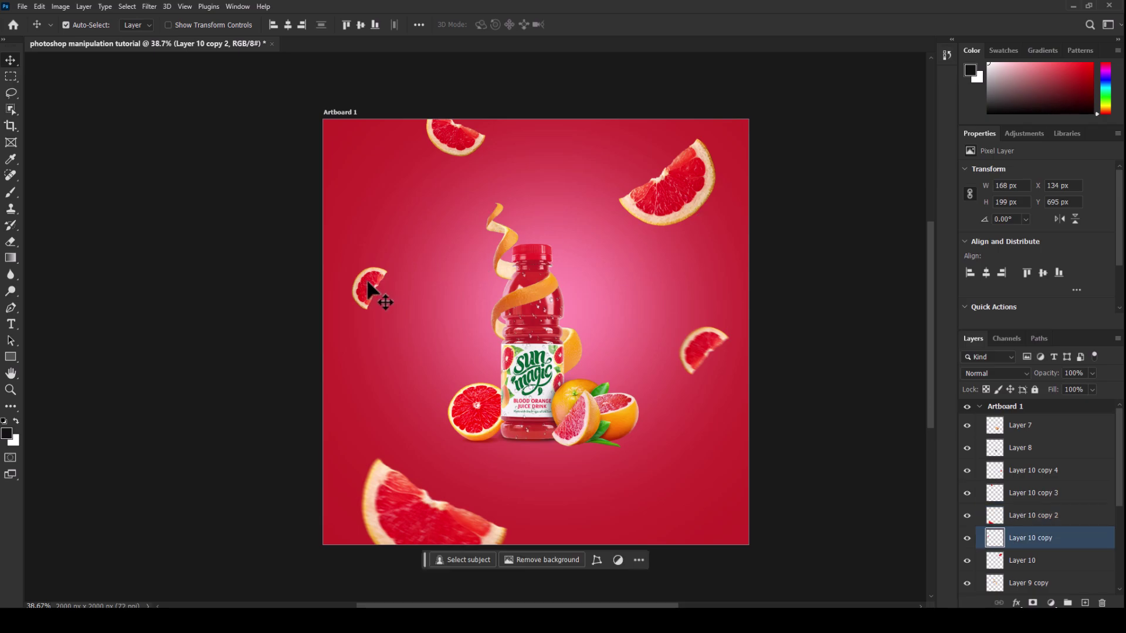
left_click(452, 147)
left_click(150, 7)
mouse_move(209, 146)
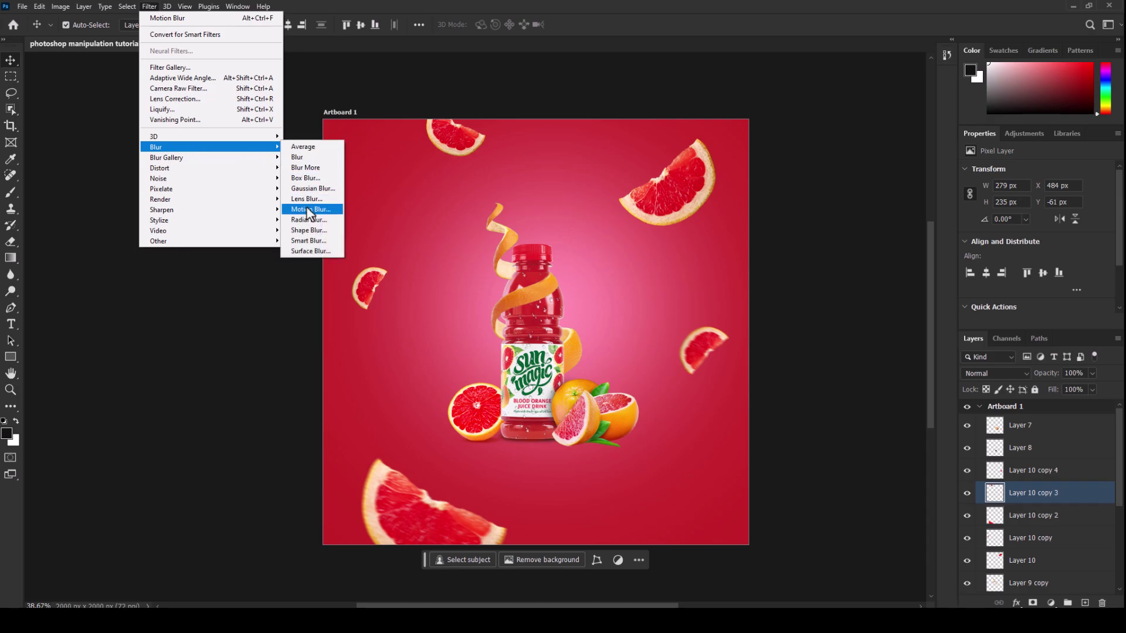
left_click(307, 209)
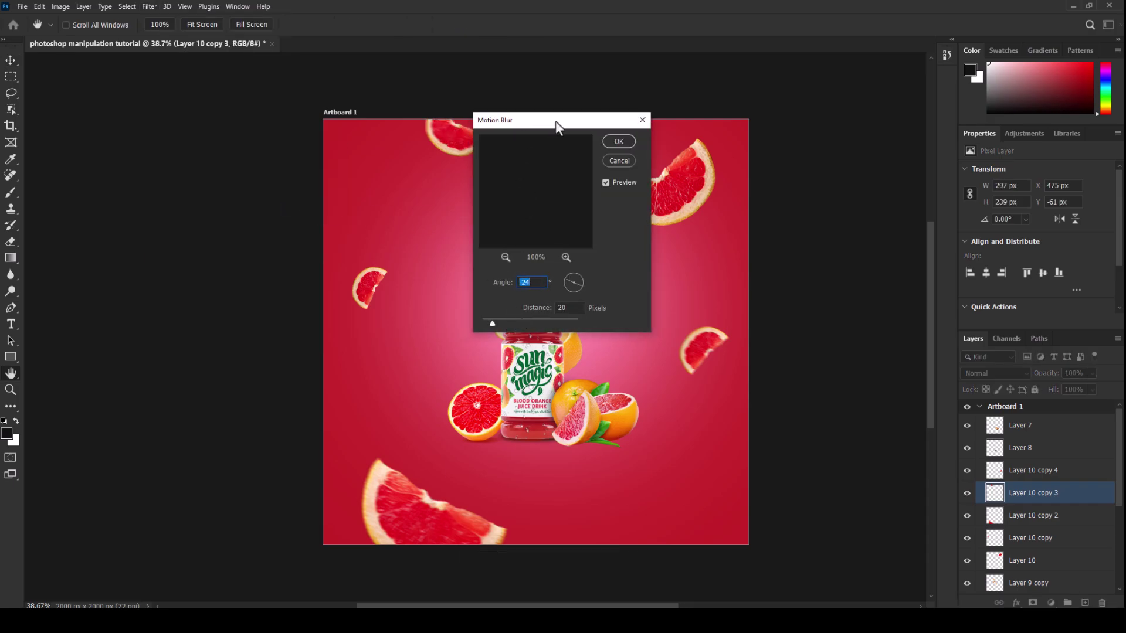
left_click_drag(555, 121, 626, 121)
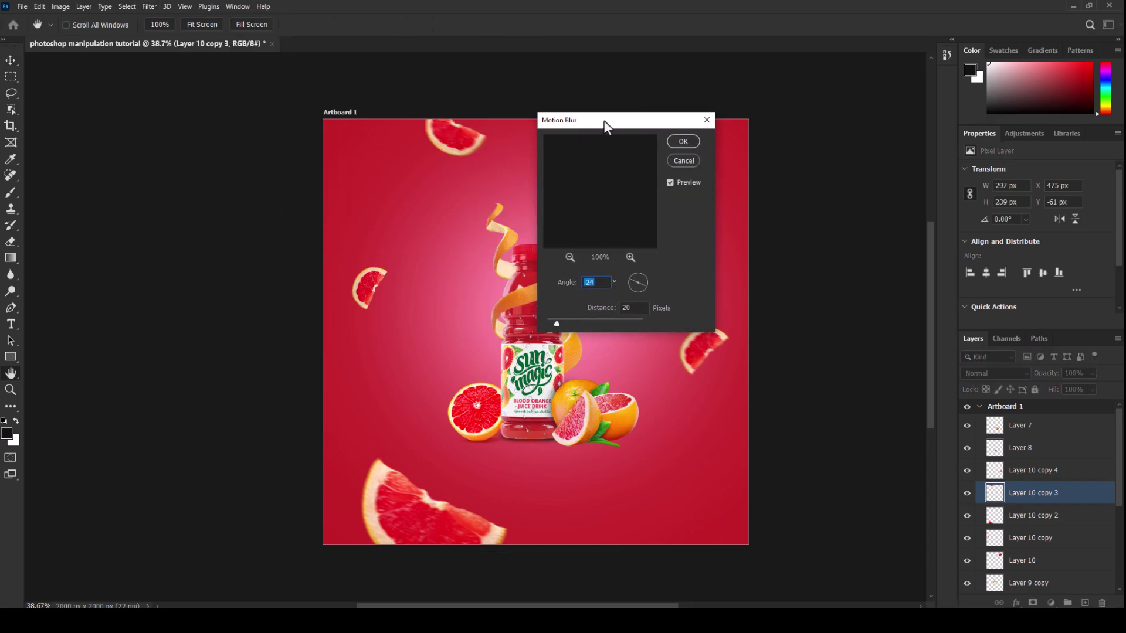
left_click(684, 142)
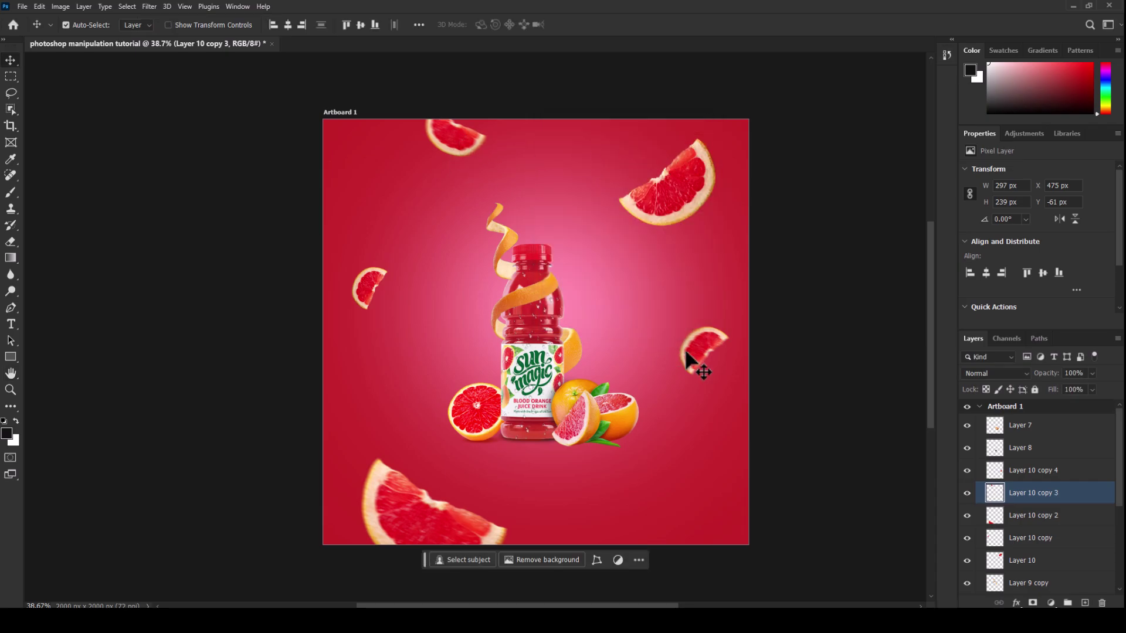
Duplicate a slice to the upper-left beside the peel, scaled and rotated about -87°
left_click_drag(702, 344, 409, 213)
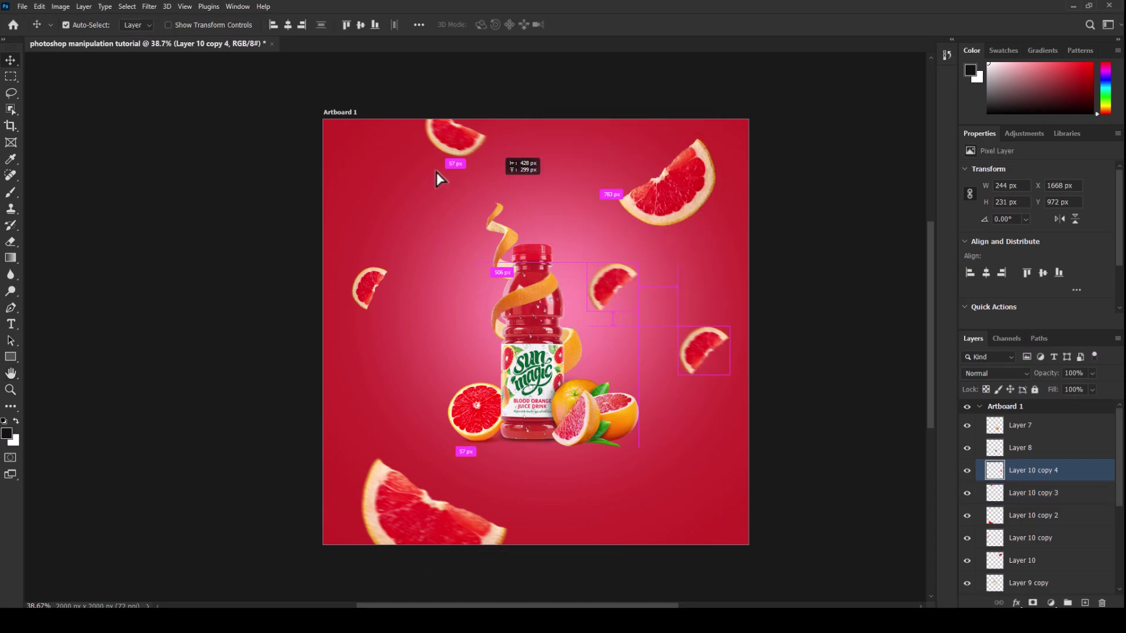
key("ctrl+alt+t")
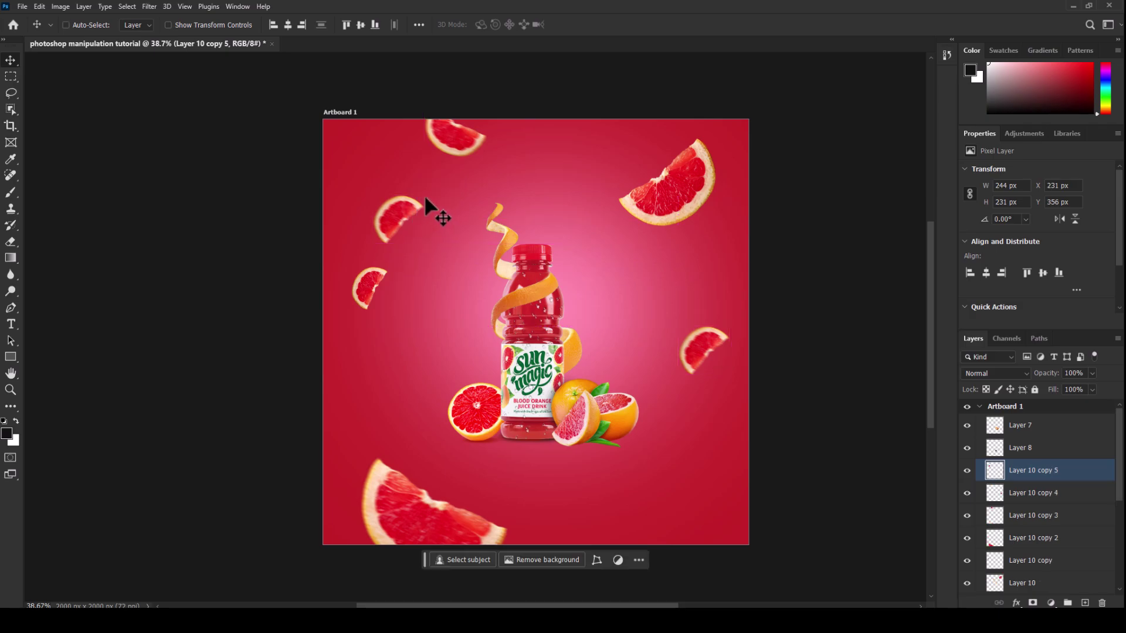
left_click_drag(424, 194, 510, 110)
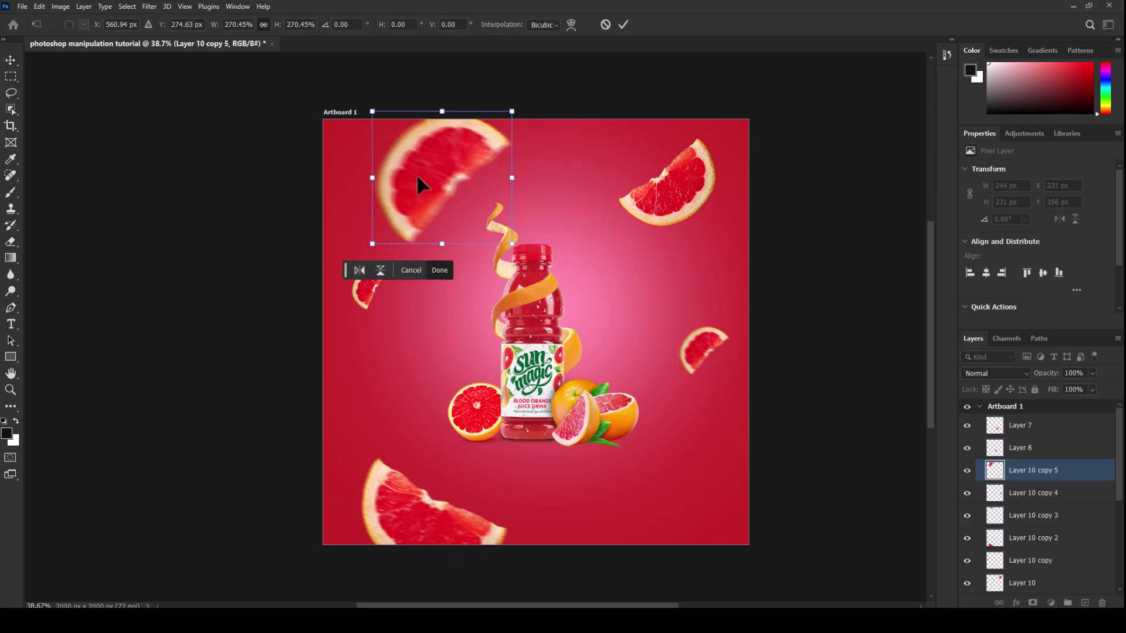
mouse_move(417, 174)
left_mouse_down()
mouse_move(424, 242)
mouse_move(513, 192)
mouse_move(431, 237)
mouse_move(421, 227)
left_mouse_up()
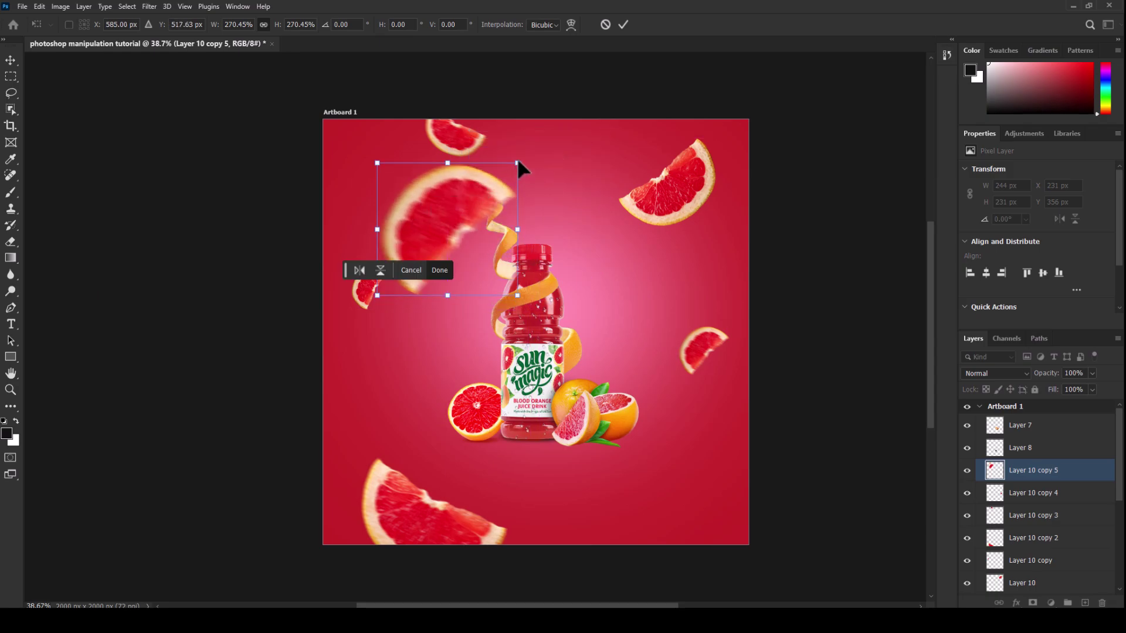
left_click_drag(517, 167, 454, 223)
left_click_drag(467, 305, 498, 173)
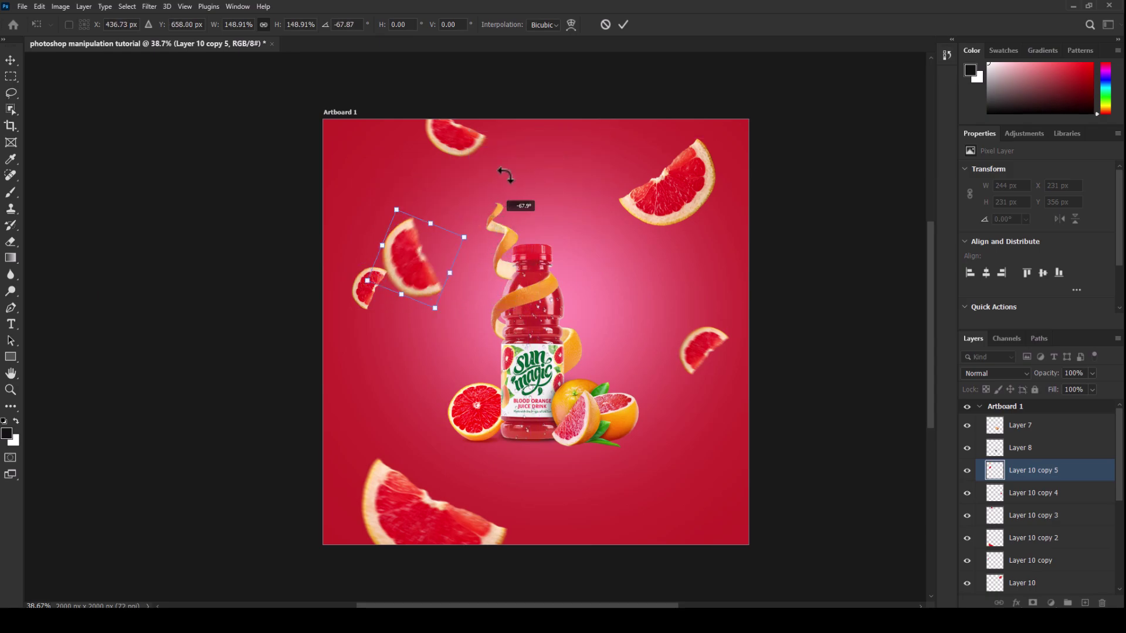
left_click_drag(407, 250, 423, 218)
key("Return")
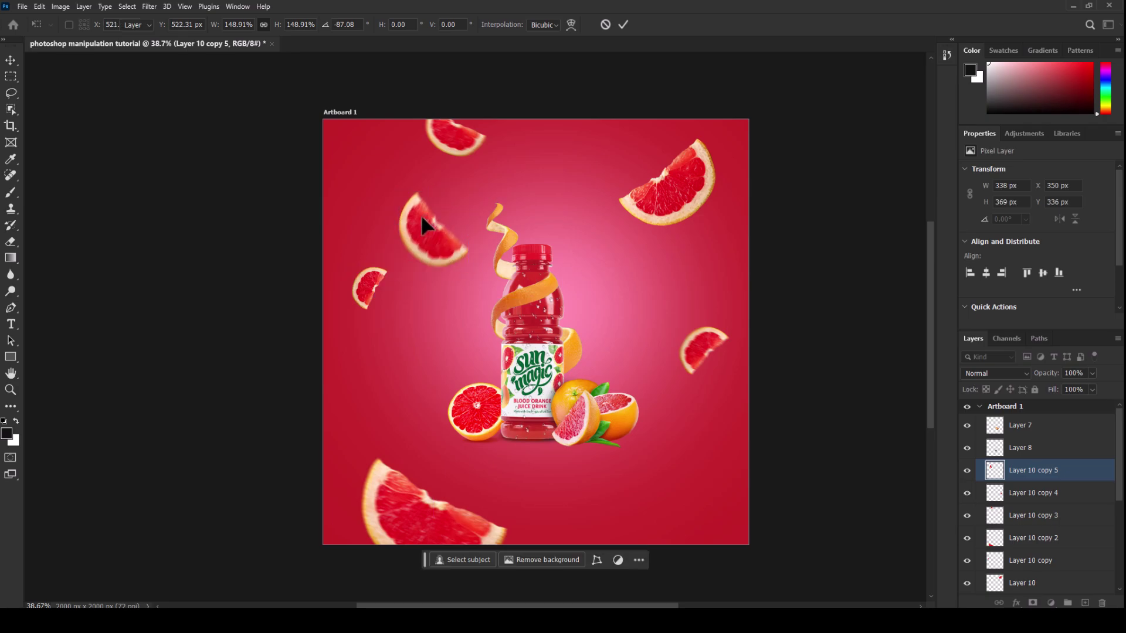
Set the upper-left slice layer to Overlay blending with 16% opacity
left_click(1018, 371)
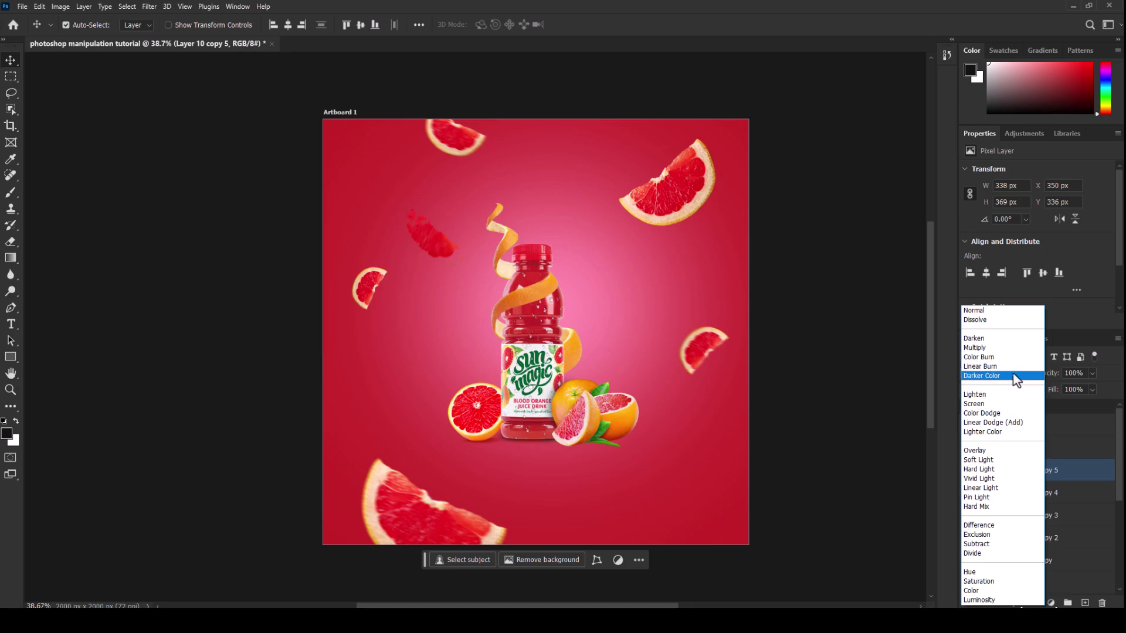
left_click(1003, 453)
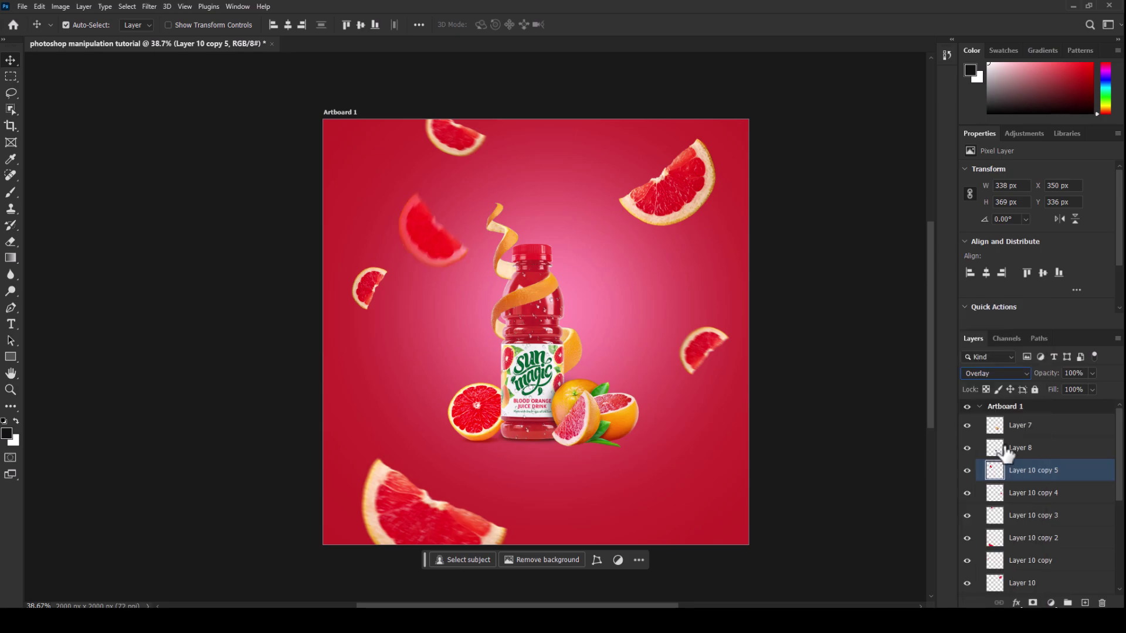
left_click(1092, 375)
left_click_drag(1052, 391, 1046, 391)
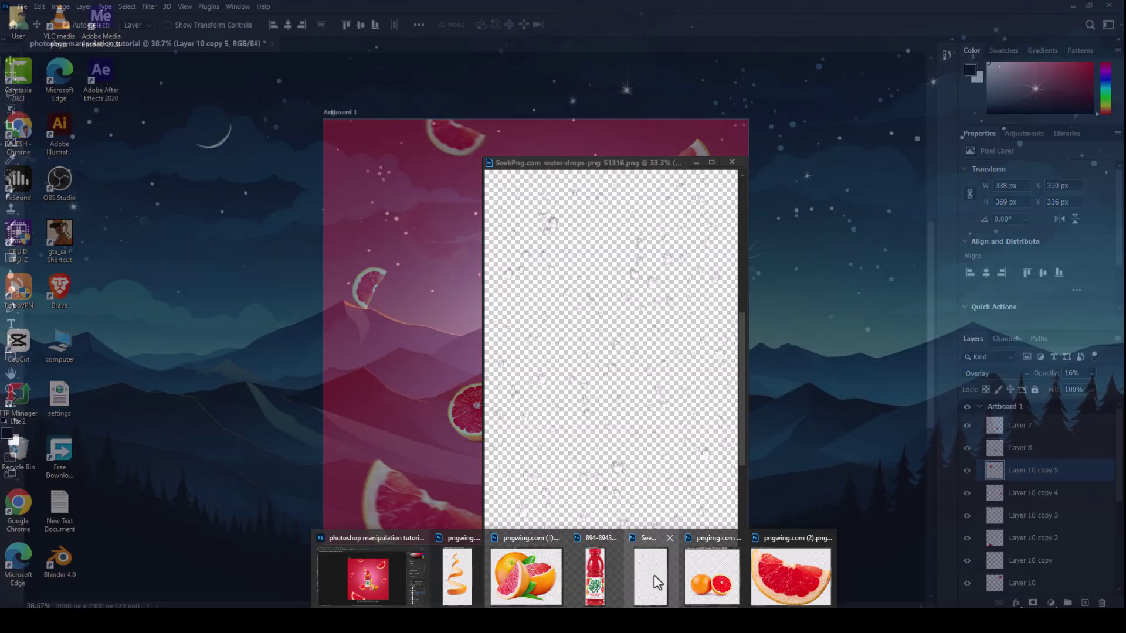
Bring the water-drops PNG layer onto the artboard, positioned over the whole ad
left_click(651, 577)
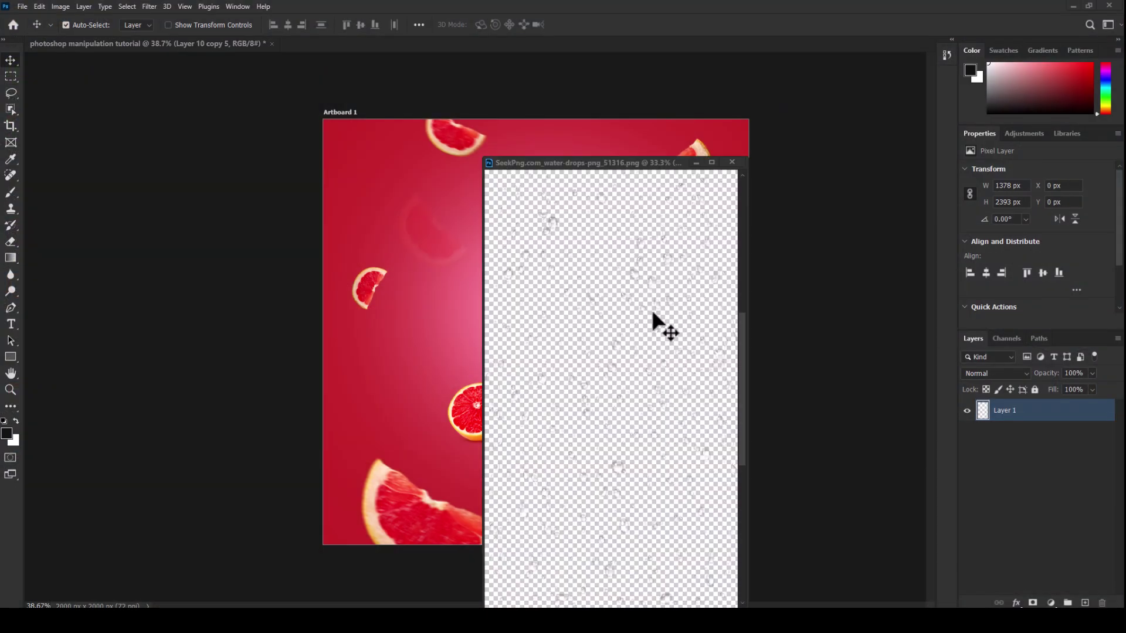
left_click_drag(510, 249, 370, 332)
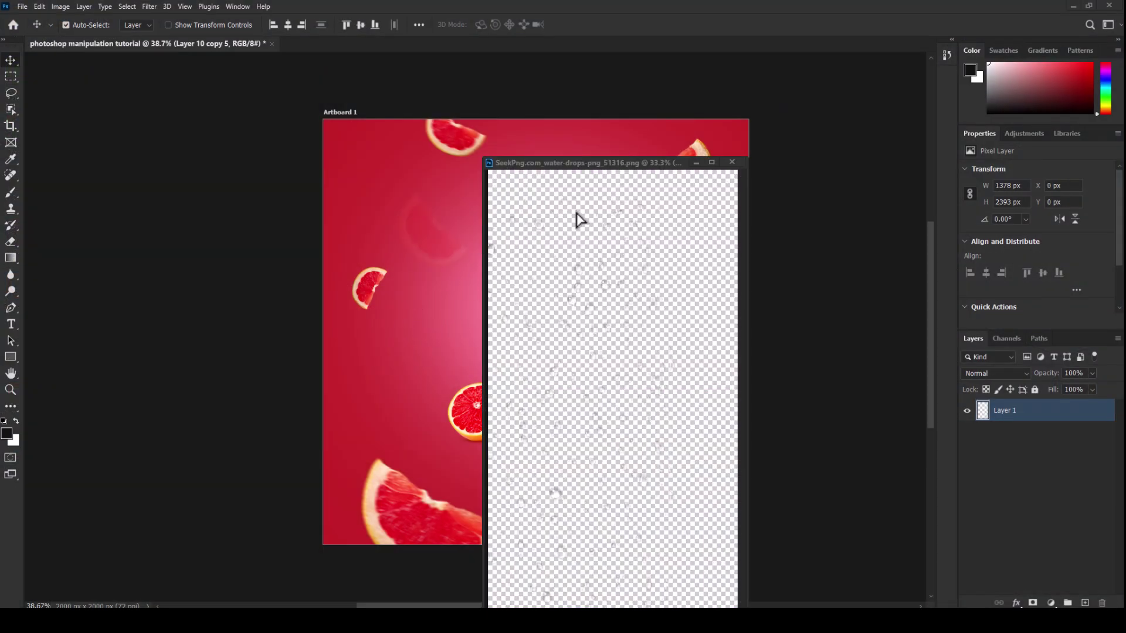
left_click(697, 163)
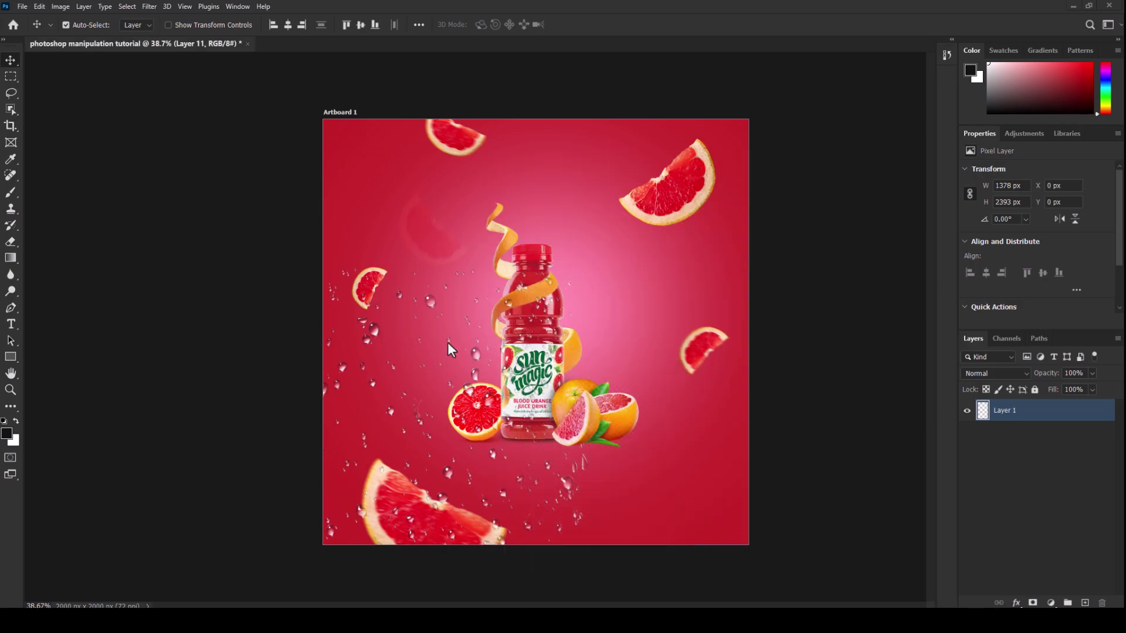
left_click_drag(418, 285, 479, 194)
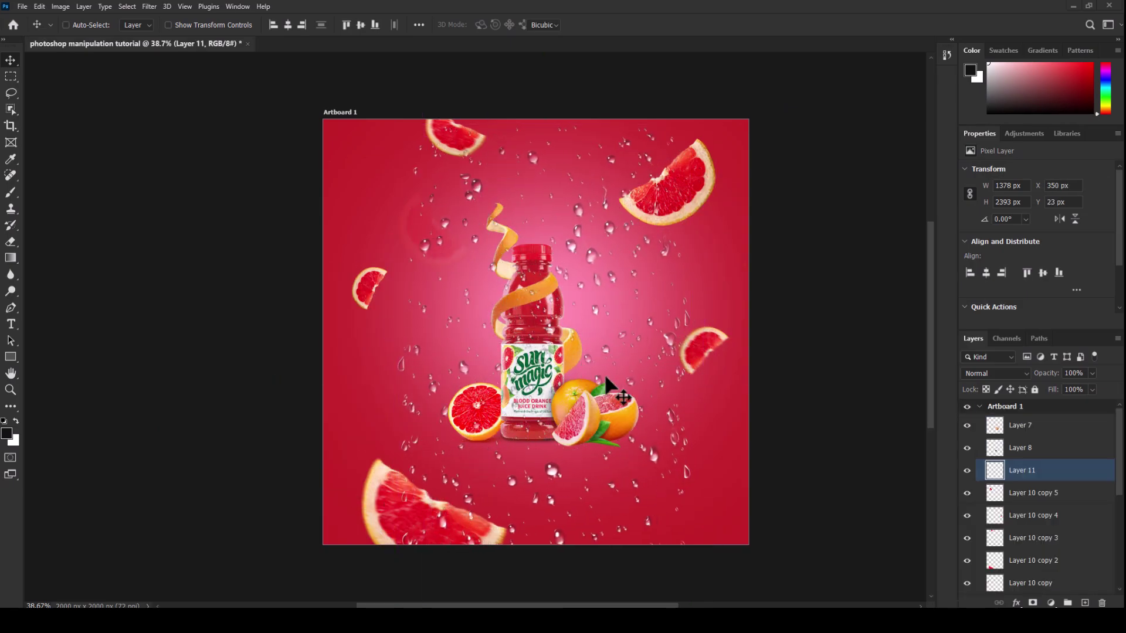
key("ctrl+t")
Rotate the droplet layer about -24°, rescale it, and fit it over the upper-right area
mouse_move(714, 115)
left_mouse_down()
mouse_move(584, 88)
mouse_move(721, 33)
left_mouse_up()
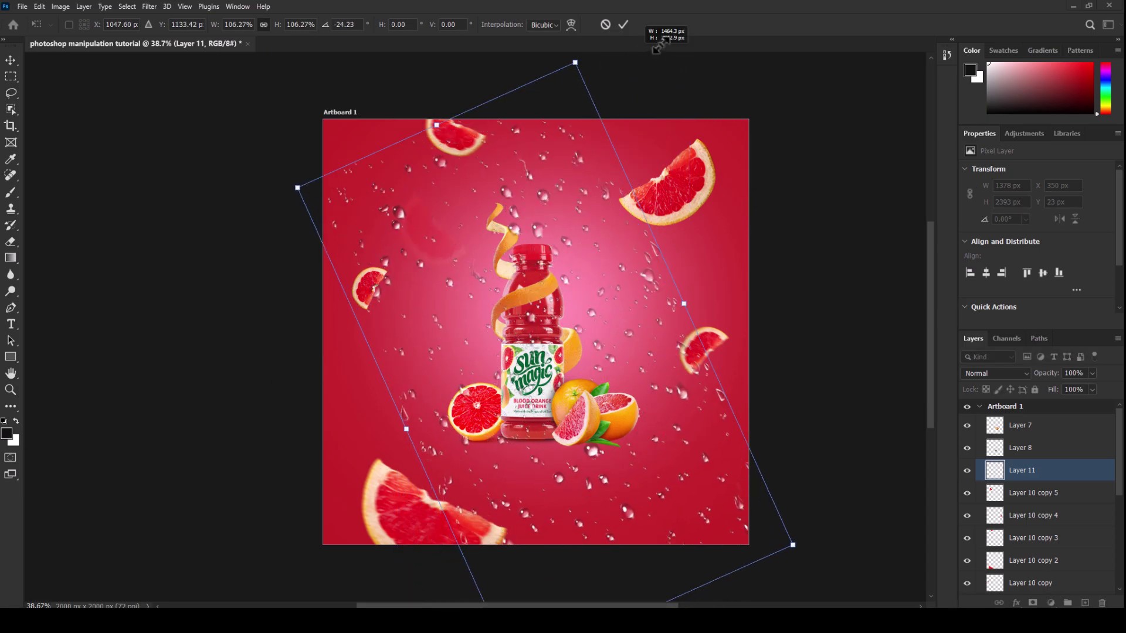
scroll(712, 311, "up", 1)
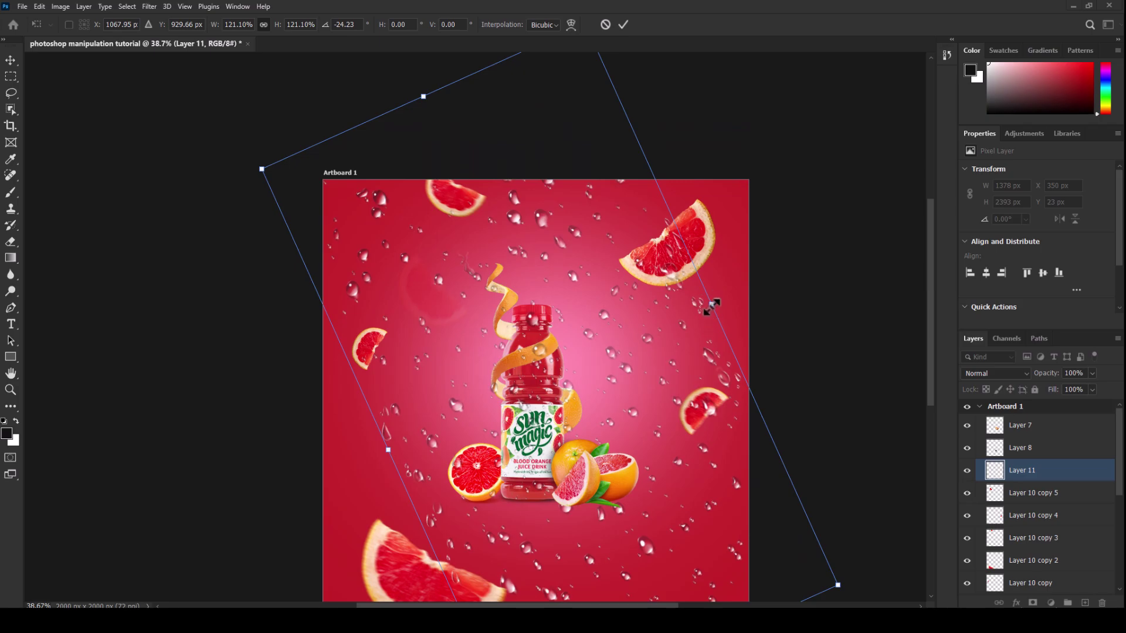
left_click_drag(711, 306, 792, 266)
scroll(739, 306, "down", 2)
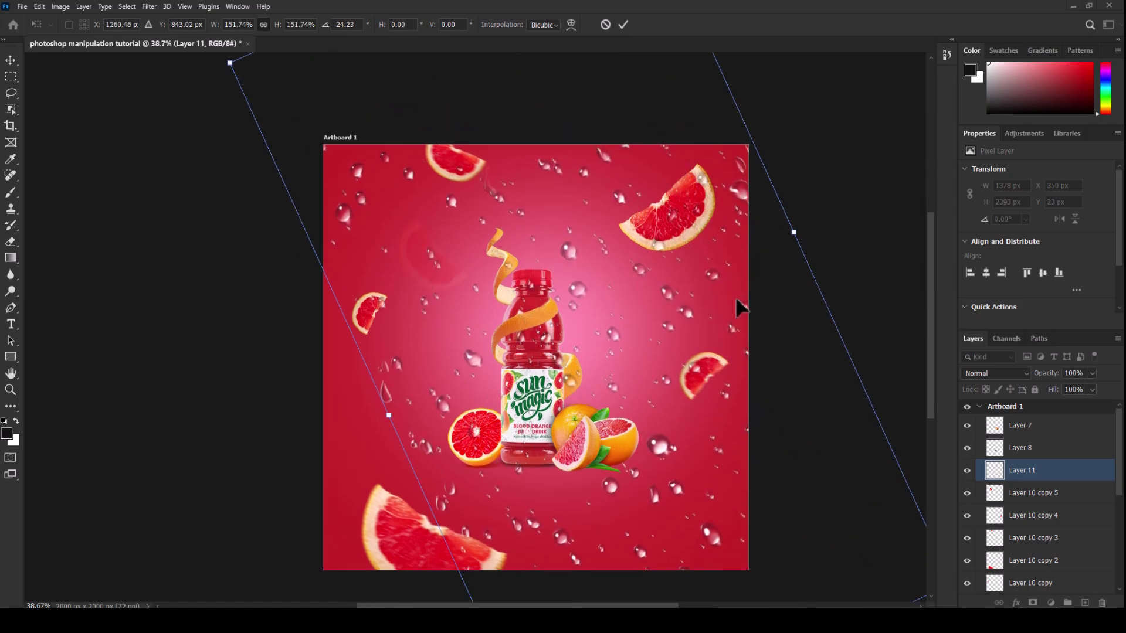
scroll(737, 302, "down", 2)
scroll(419, 370, "down", 1)
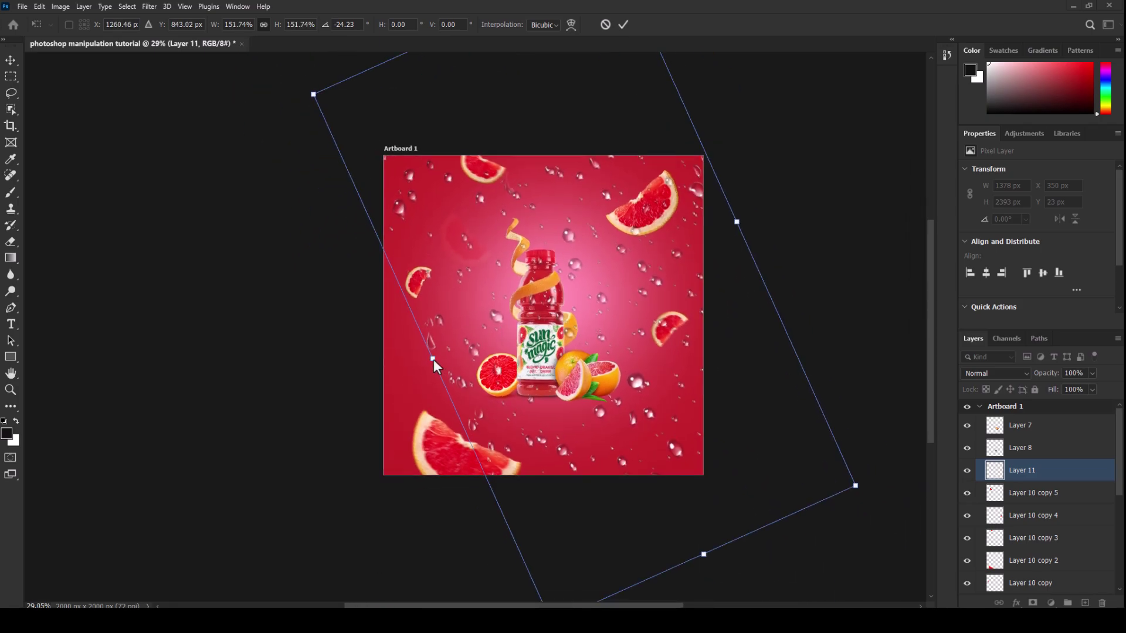
mouse_move(434, 359)
left_mouse_down()
mouse_move(333, 378)
mouse_move(563, 282)
left_mouse_up()
mouse_move(666, 267)
left_mouse_down()
mouse_move(680, 233)
mouse_move(413, 340)
left_mouse_up()
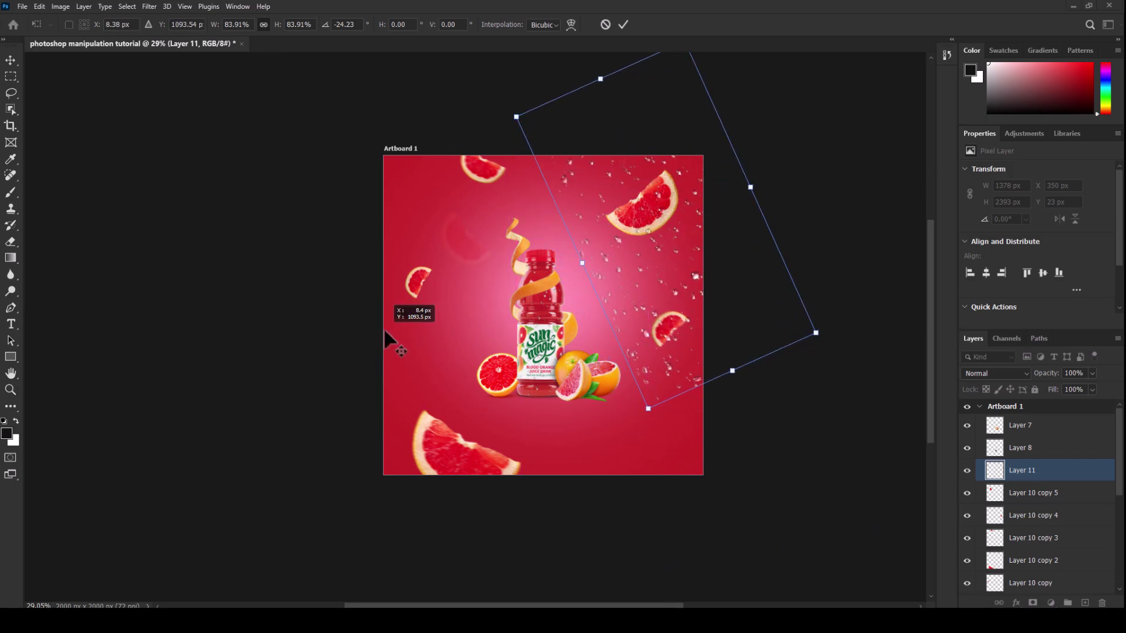
double_click(681, 259)
left_click_drag(662, 258, 451, 361)
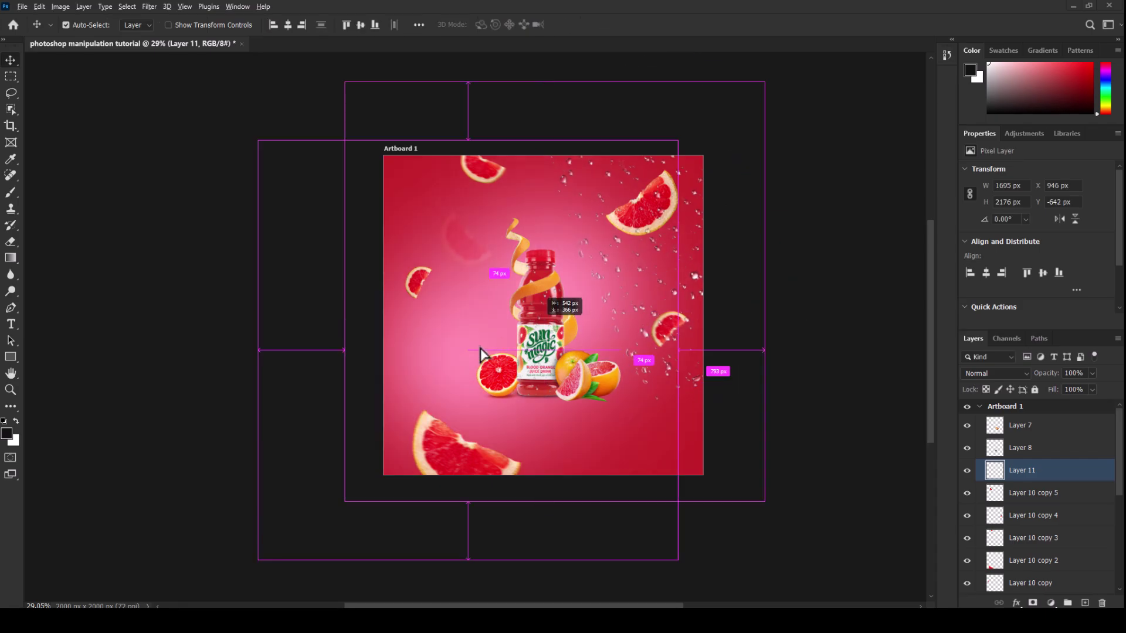
key("ctrl+z")
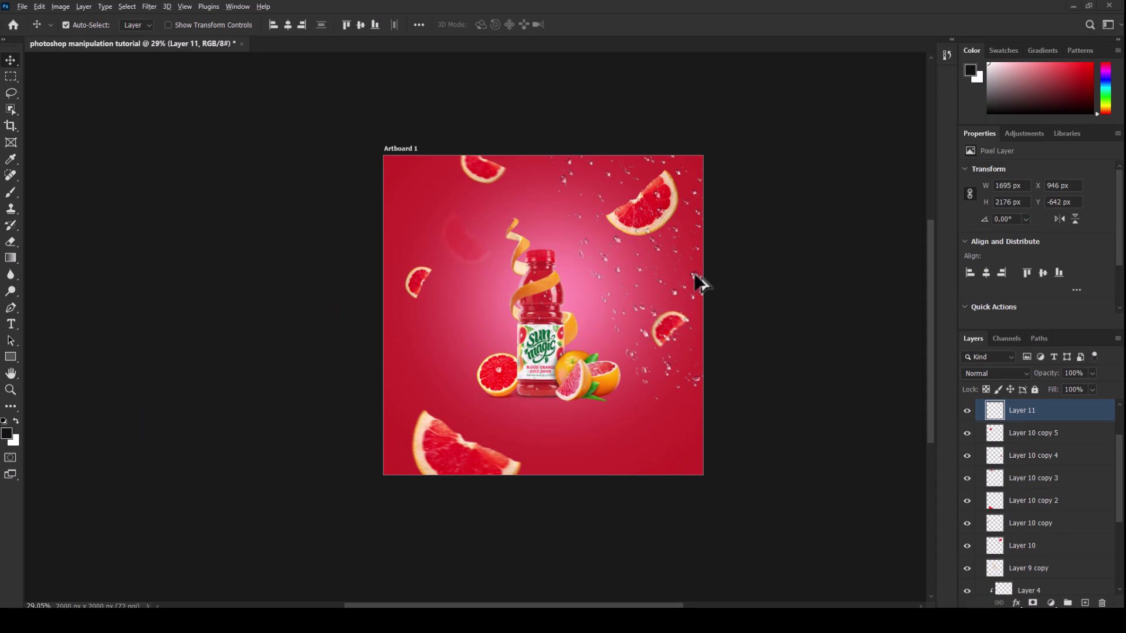
Make two droplet layer copies, placing them lower-left and lower-right
mouse_move(694, 278)
left_mouse_down()
mouse_move(470, 369)
mouse_move(475, 396)
mouse_move(452, 359)
left_mouse_up()
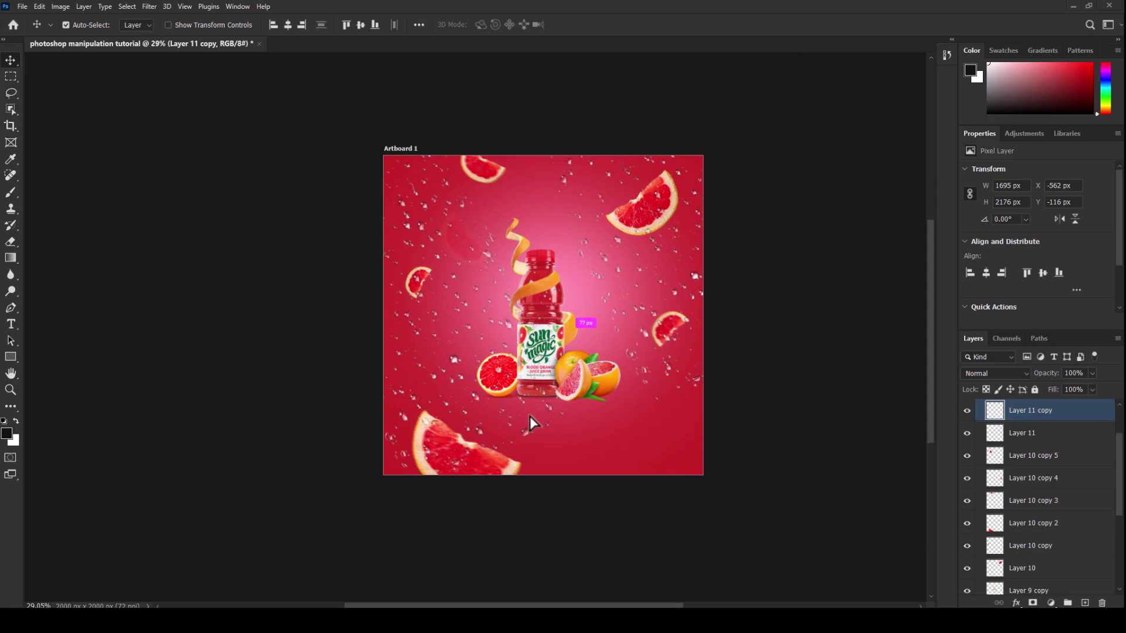
left_click_drag(530, 416, 678, 470)
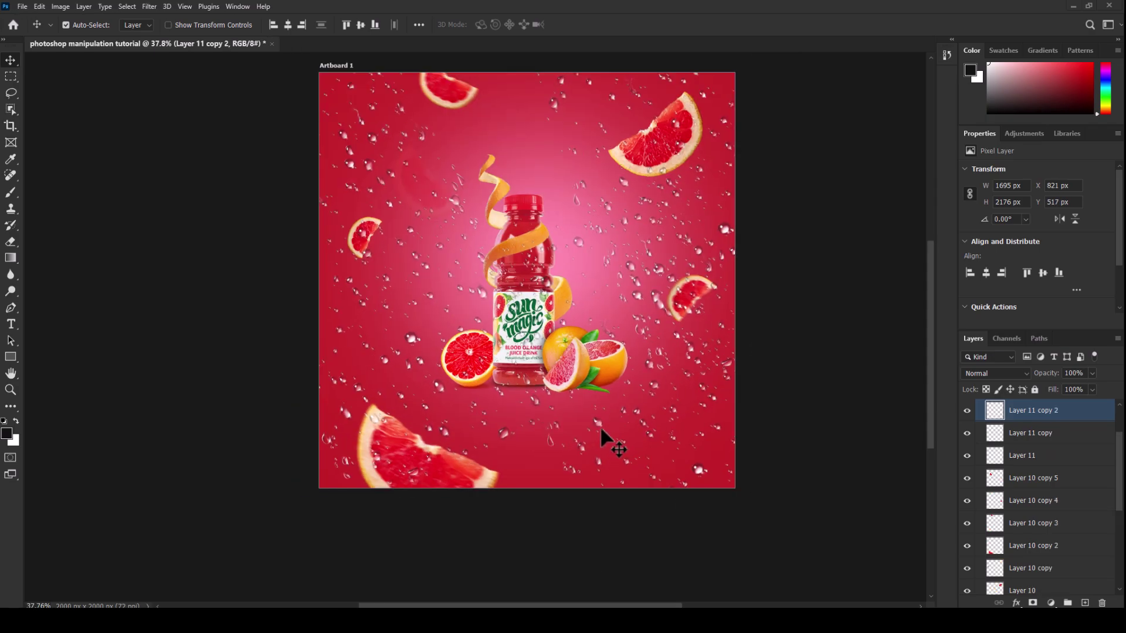
left_click_drag(599, 420, 567, 480)
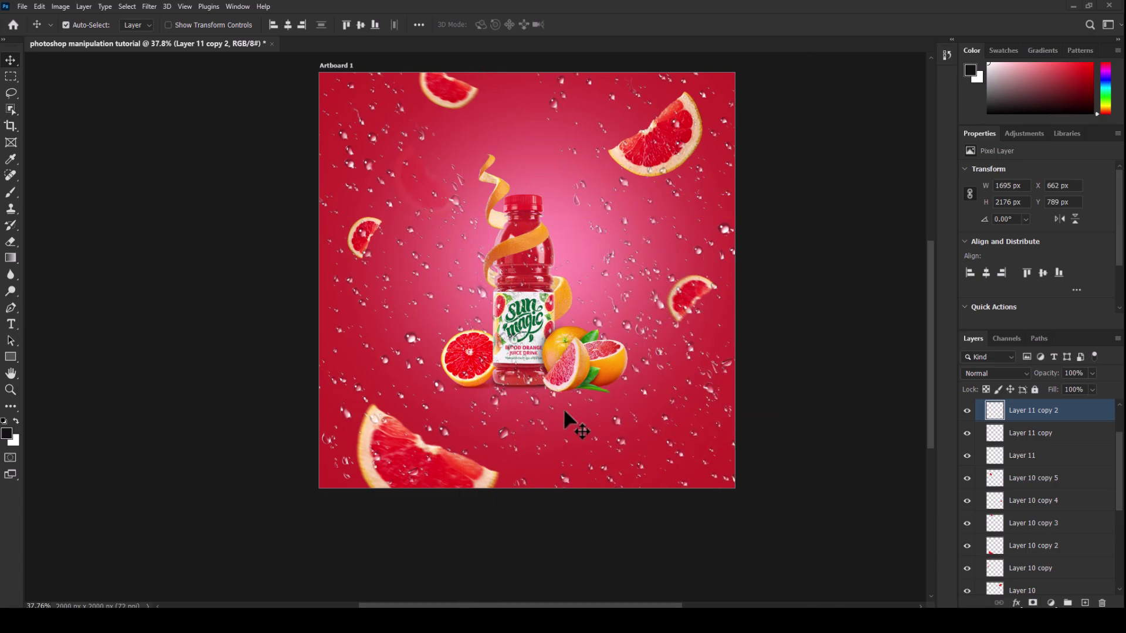
Switch to an enlarged Eraser brush, undoing a stray Pen path point
key("e")
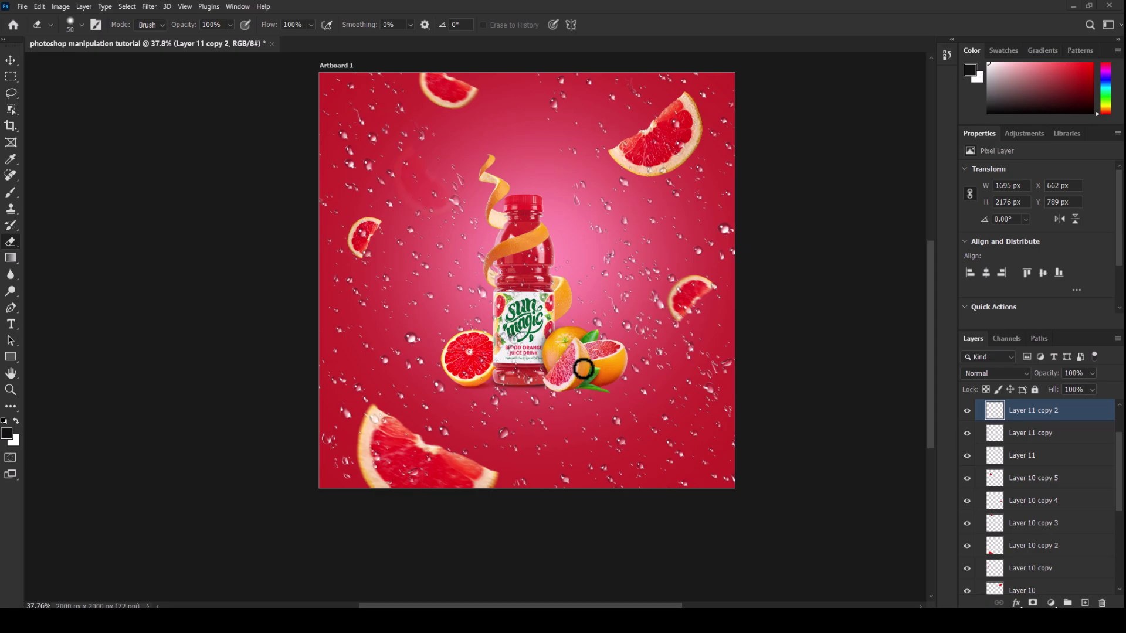
key("bracketright")
key("bracketright")
key("bracketright")
key("bracketright")
key("bracketright")
key("bracketright")
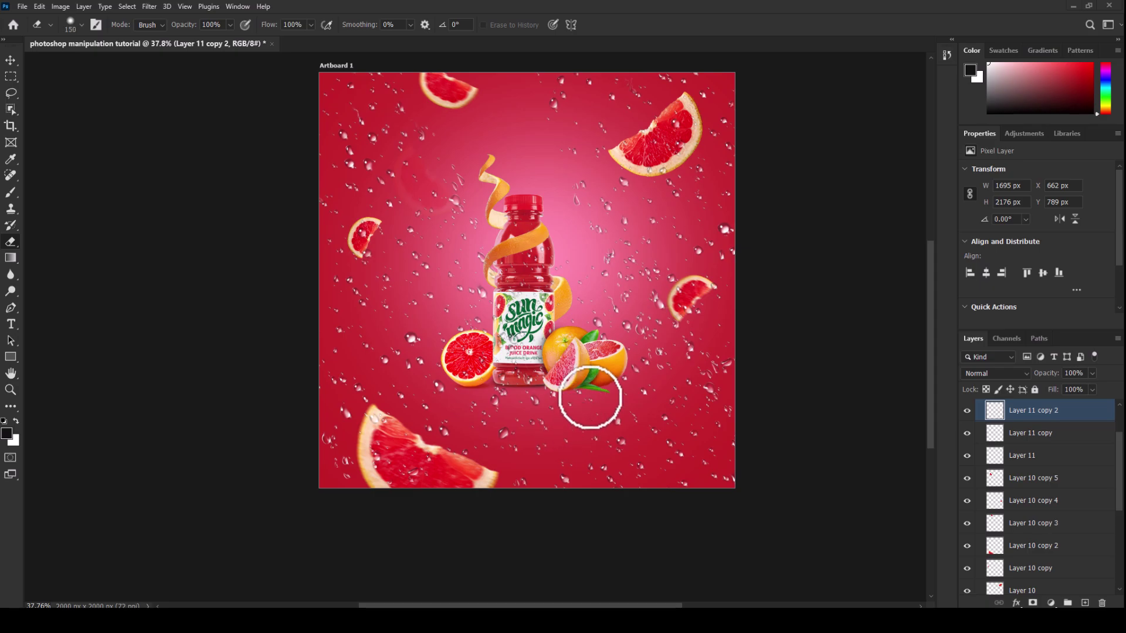
key("bracketright")
key("bracketright")
key("bracketright")
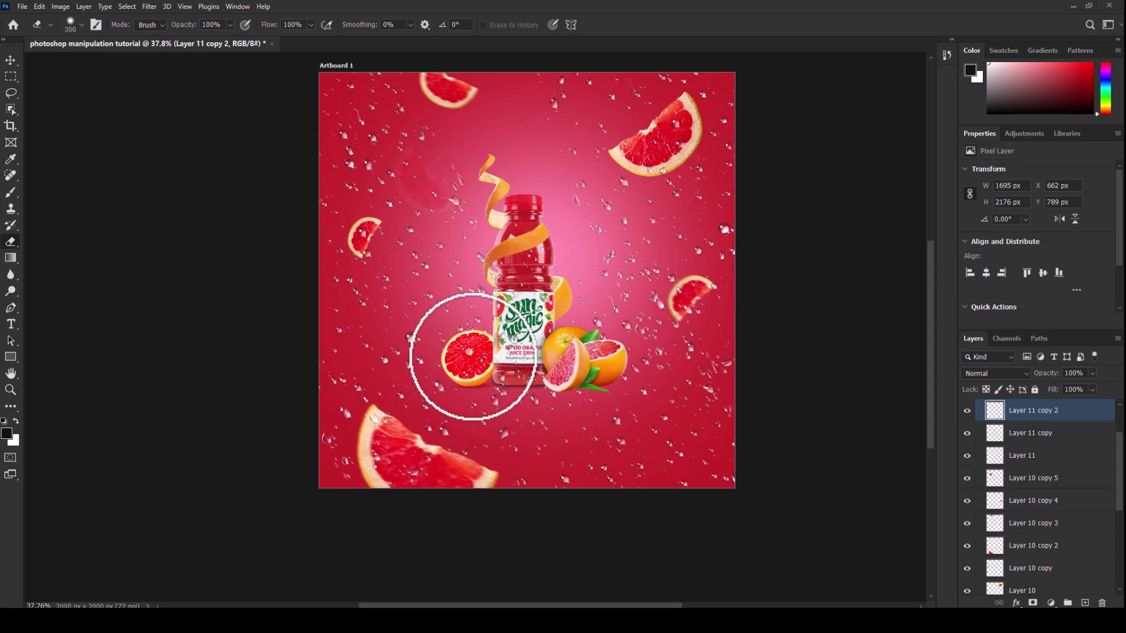
key("p")
left_click(478, 362)
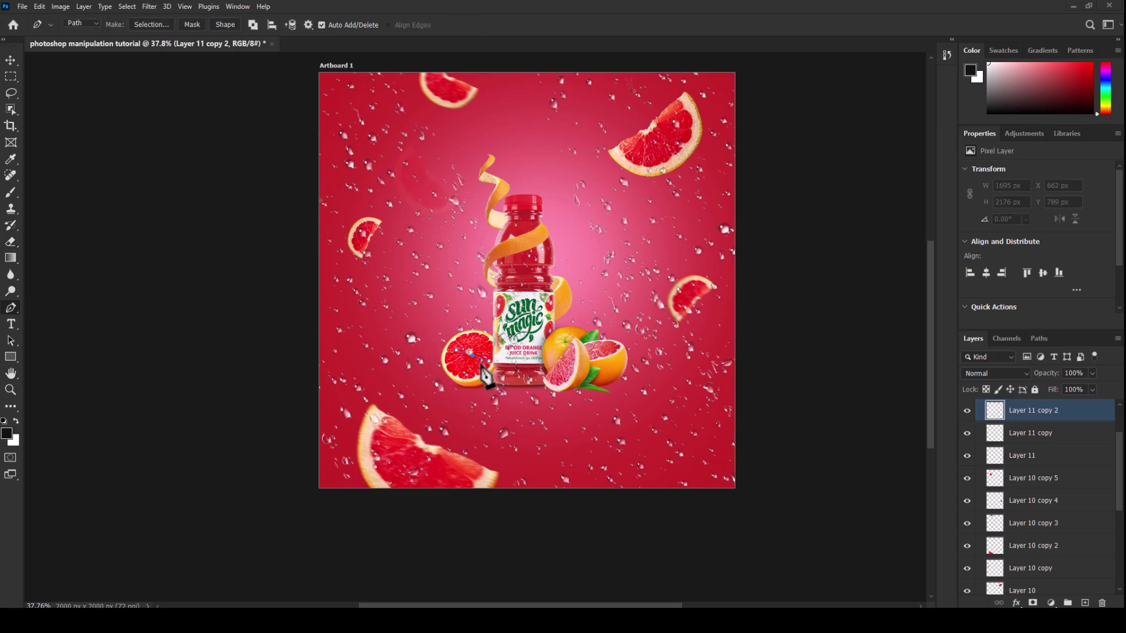
key("ctrl+z")
key("e")
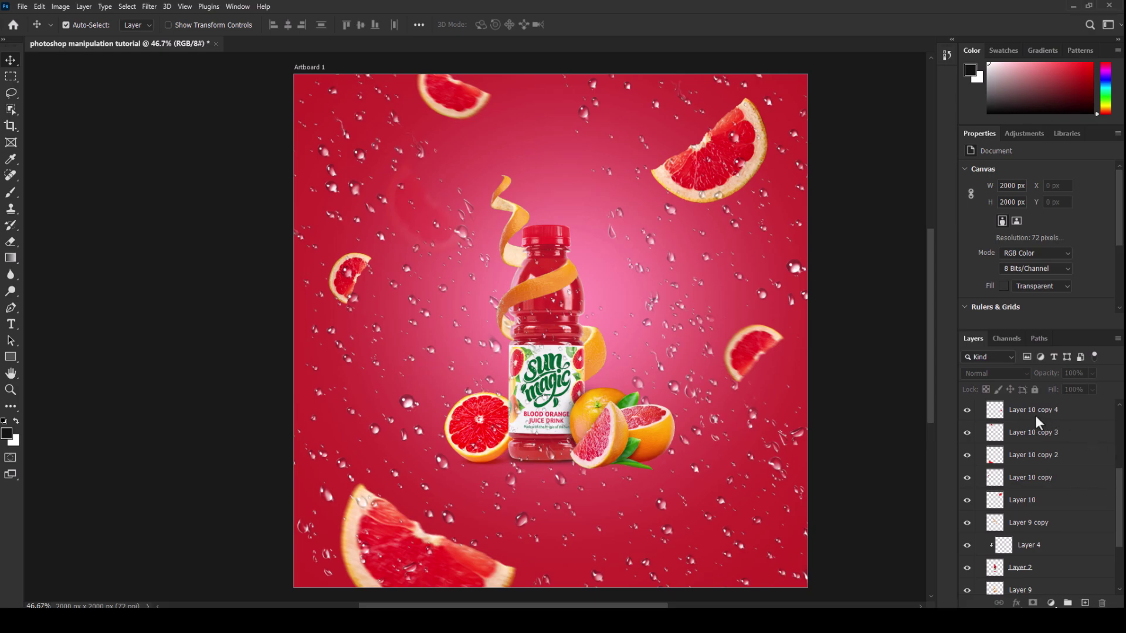
Find and select the layer covering the upper-right grapefruit slice
left_click(1070, 410)
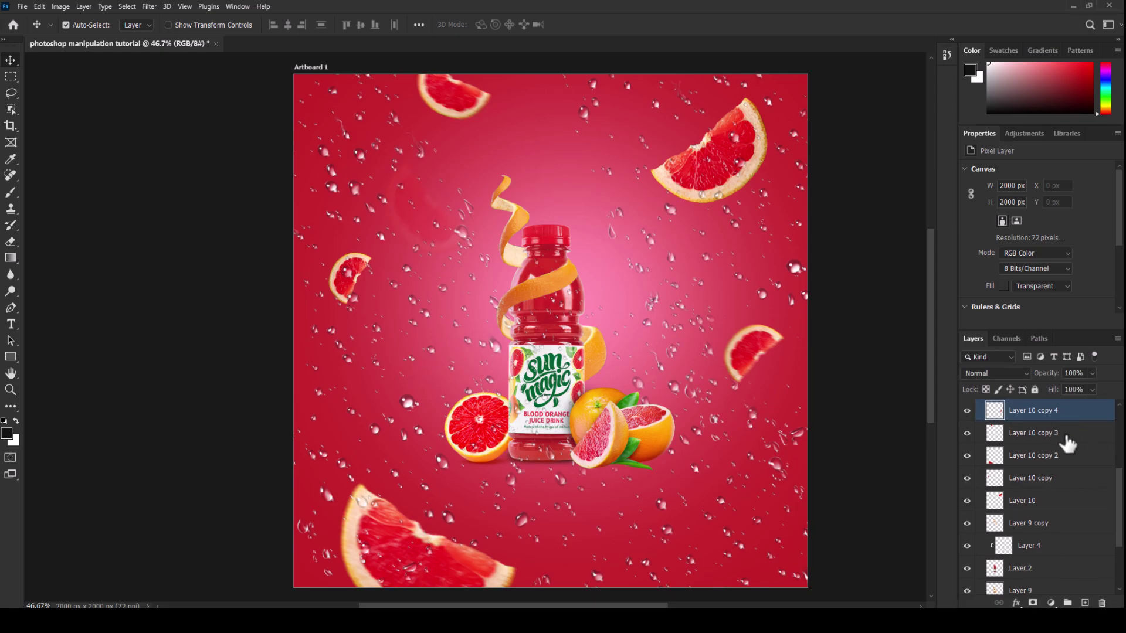
scroll(1063, 431, "up", 5)
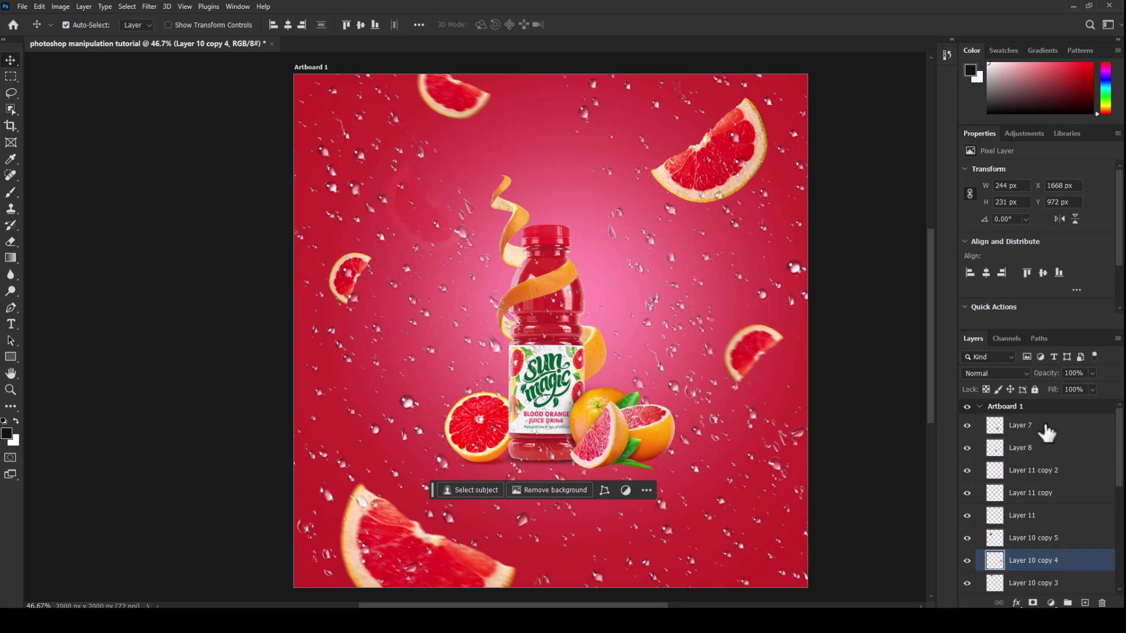
left_click(1046, 427)
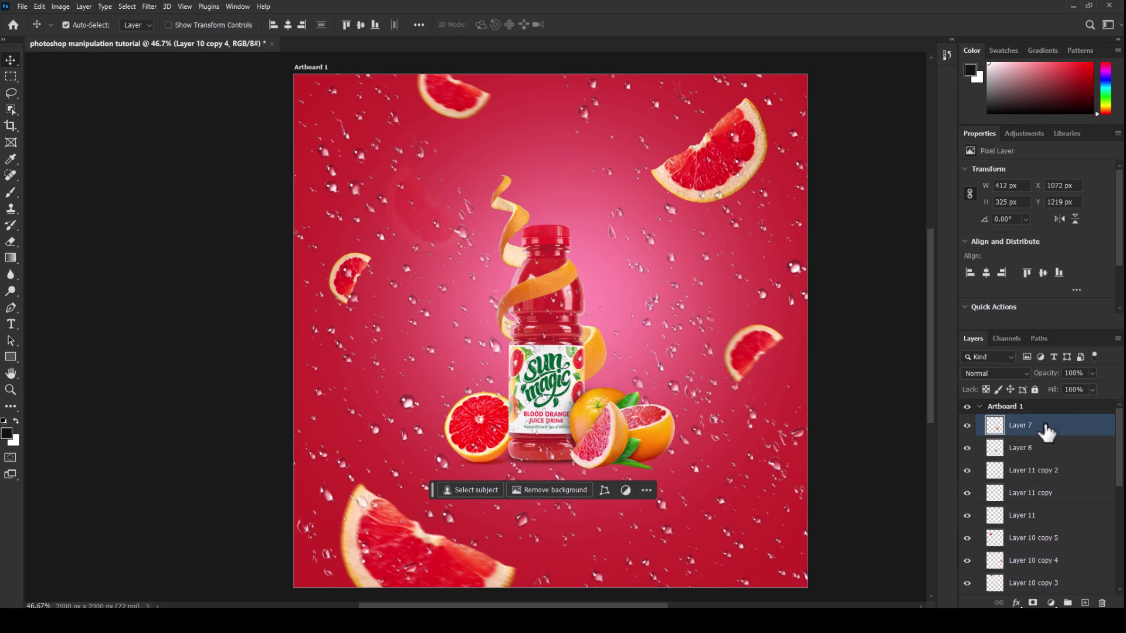
left_click(777, 467)
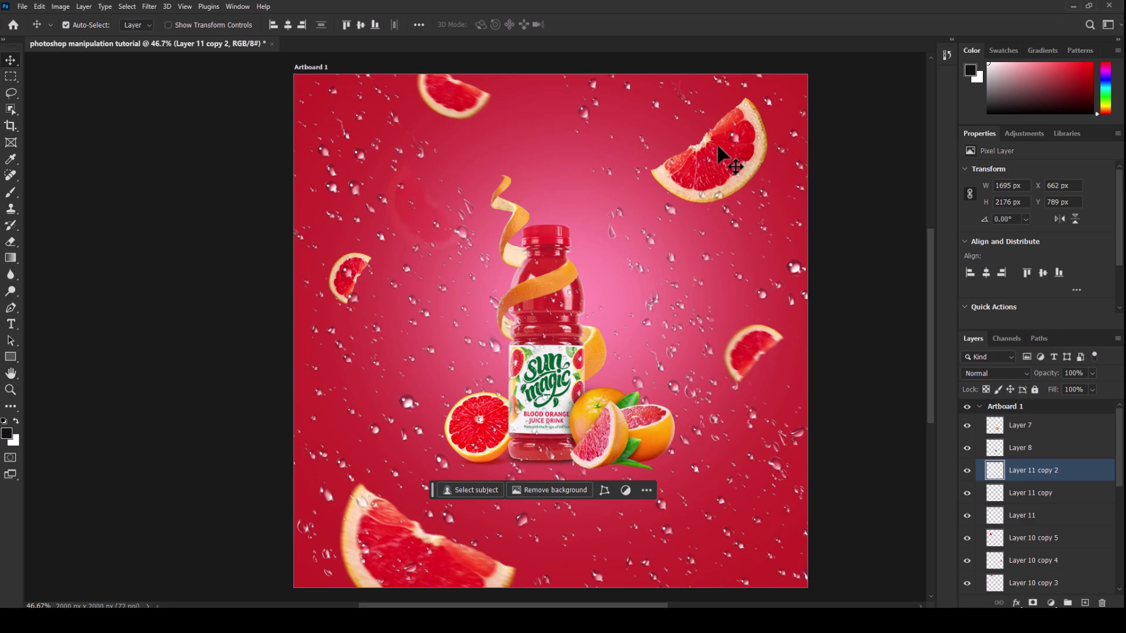
left_click(717, 174)
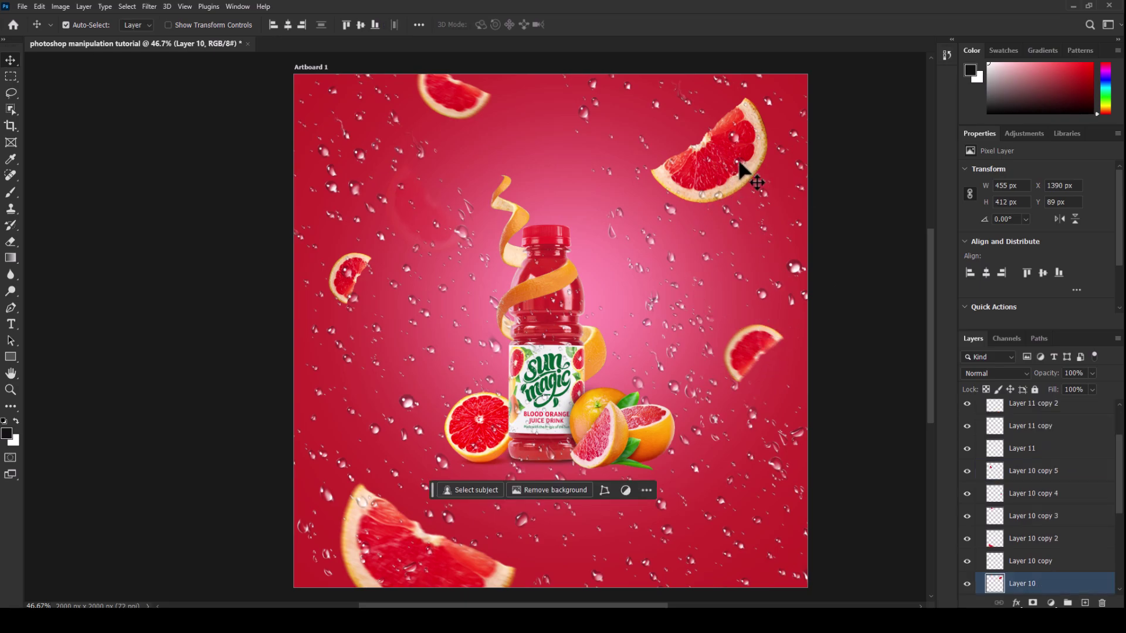
Erase droplets over the upper-right slice, then the Layer 11 copy droplets
key("e")
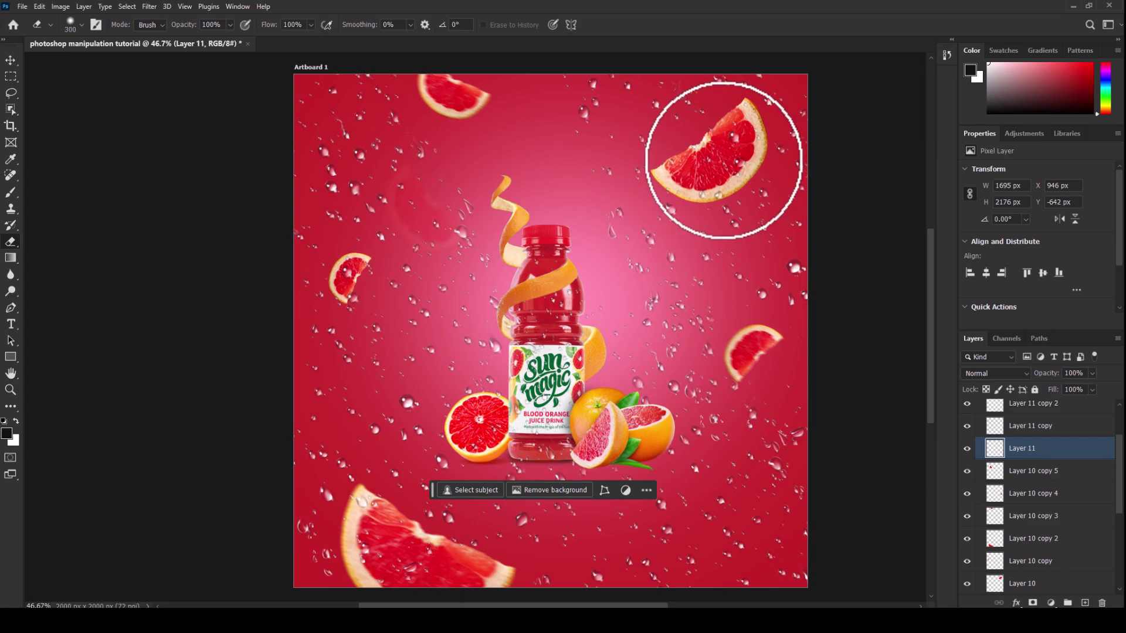
left_click_drag(724, 160, 706, 174)
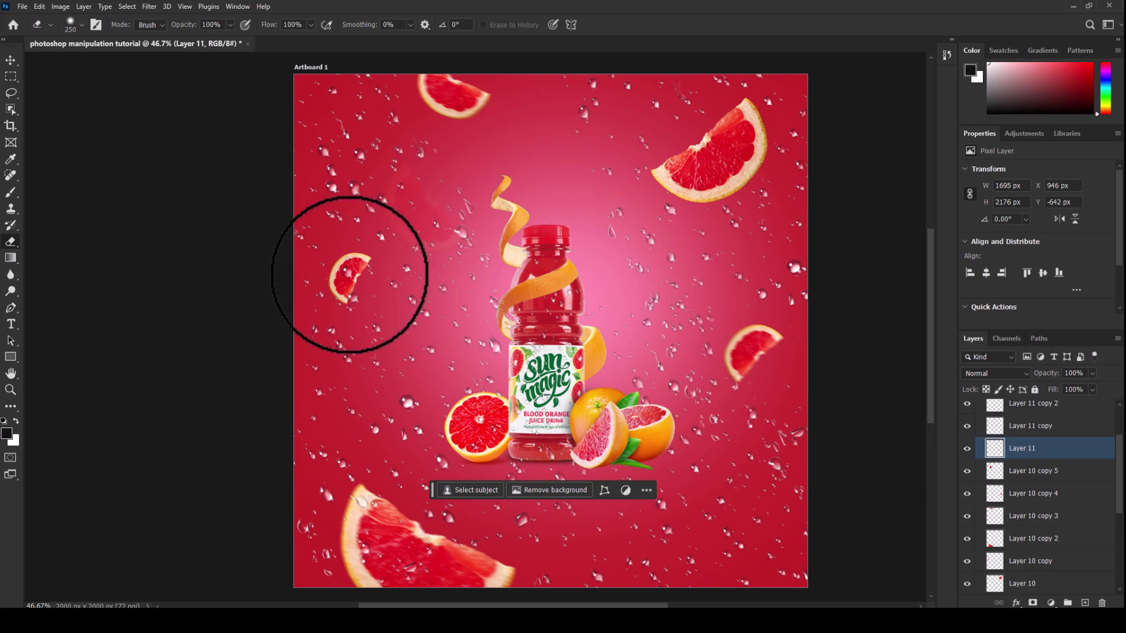
key("bracketleft")
key("bracketleft")
key("bracketleft")
key("bracketleft")
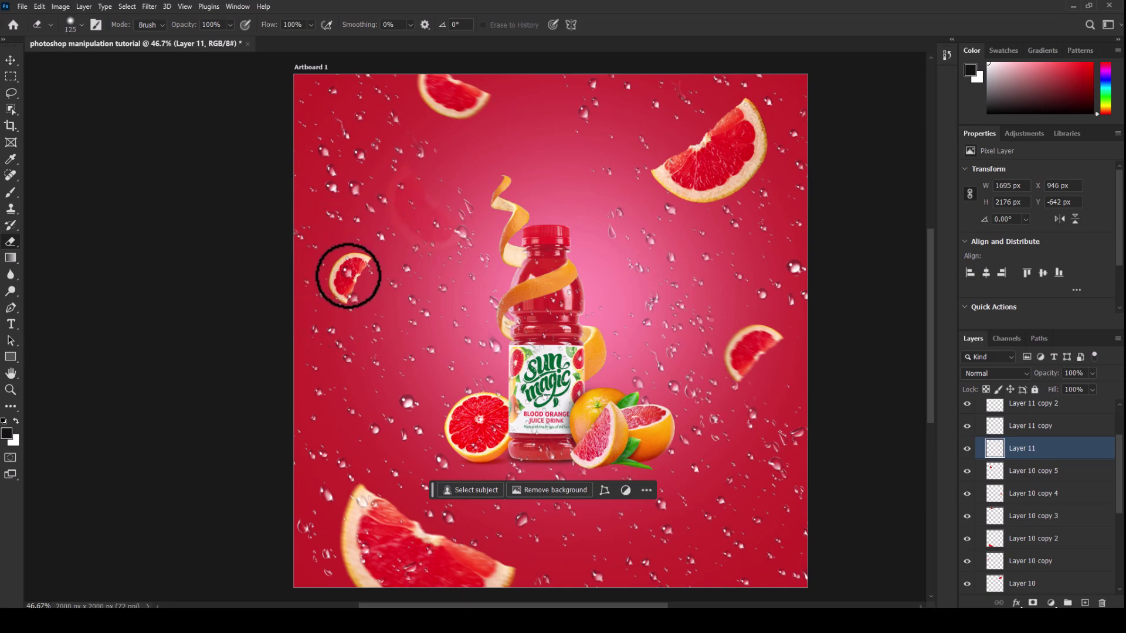
left_click(348, 274, "ctrl")
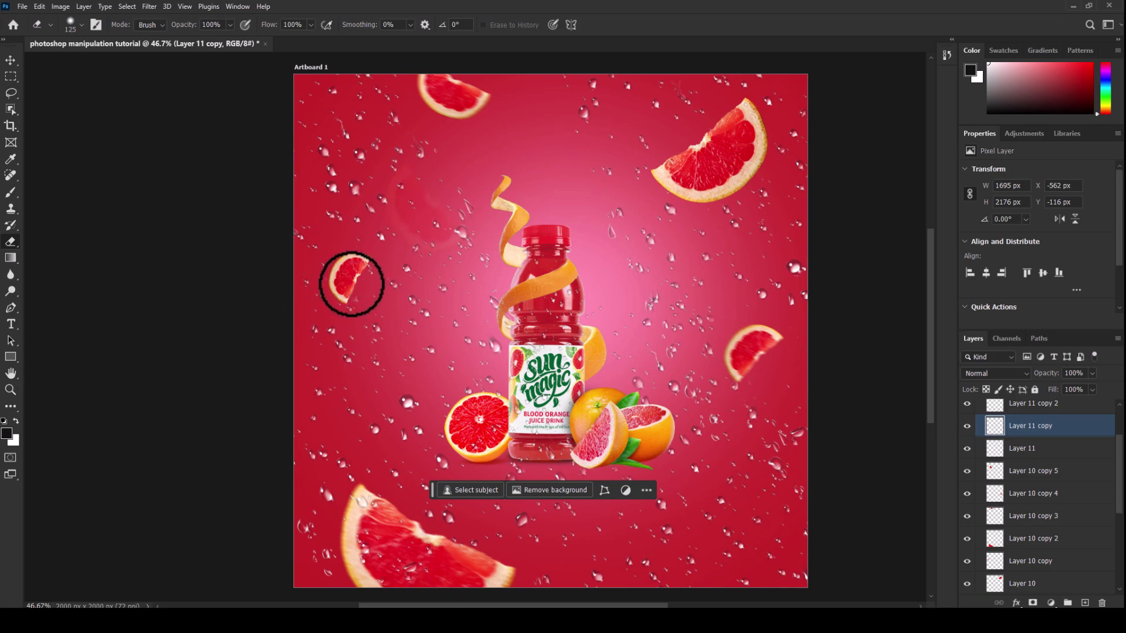
scroll(382, 519, "down", 1)
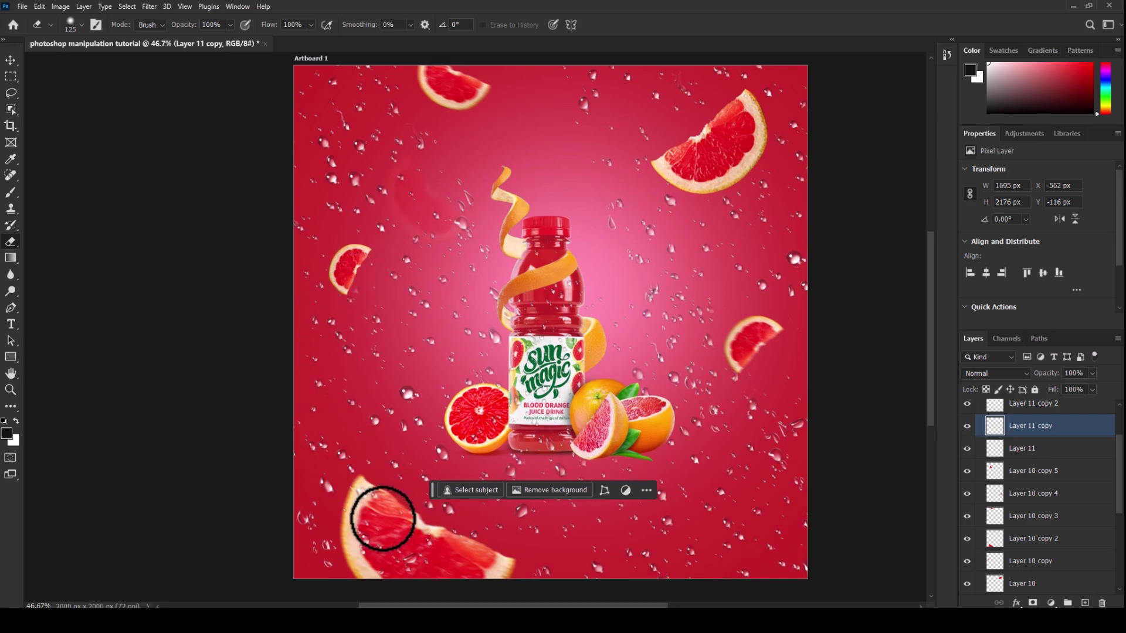
scroll(383, 518, "down", 3)
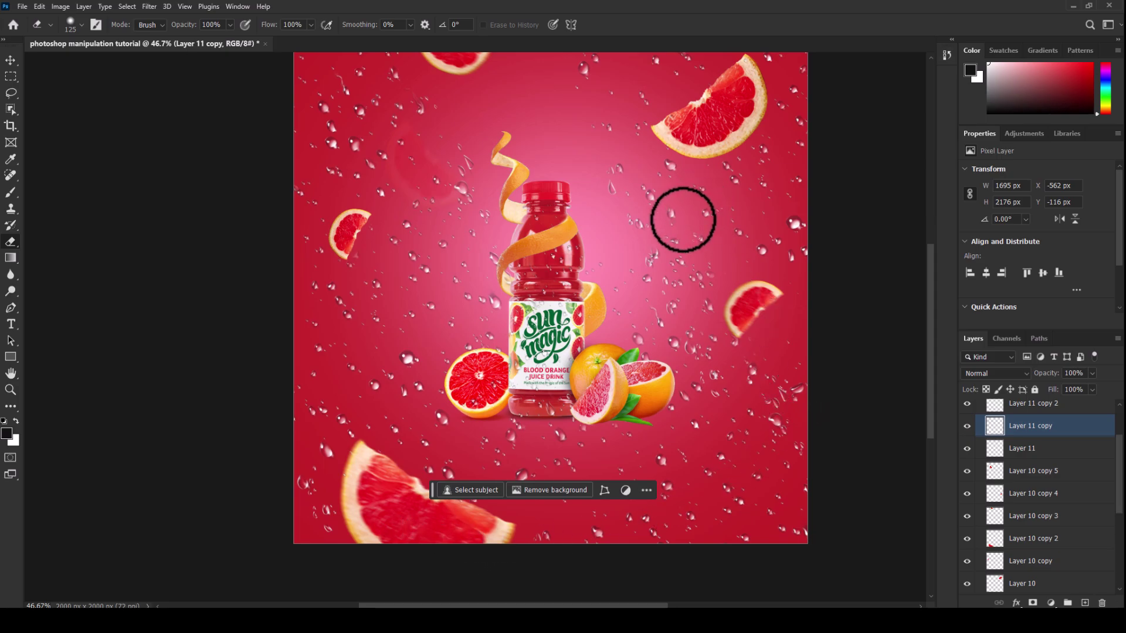
scroll(683, 219, "up", 1)
Toggle the droplets layer's visibility to compare the grapefruit with and without droplets
key("v")
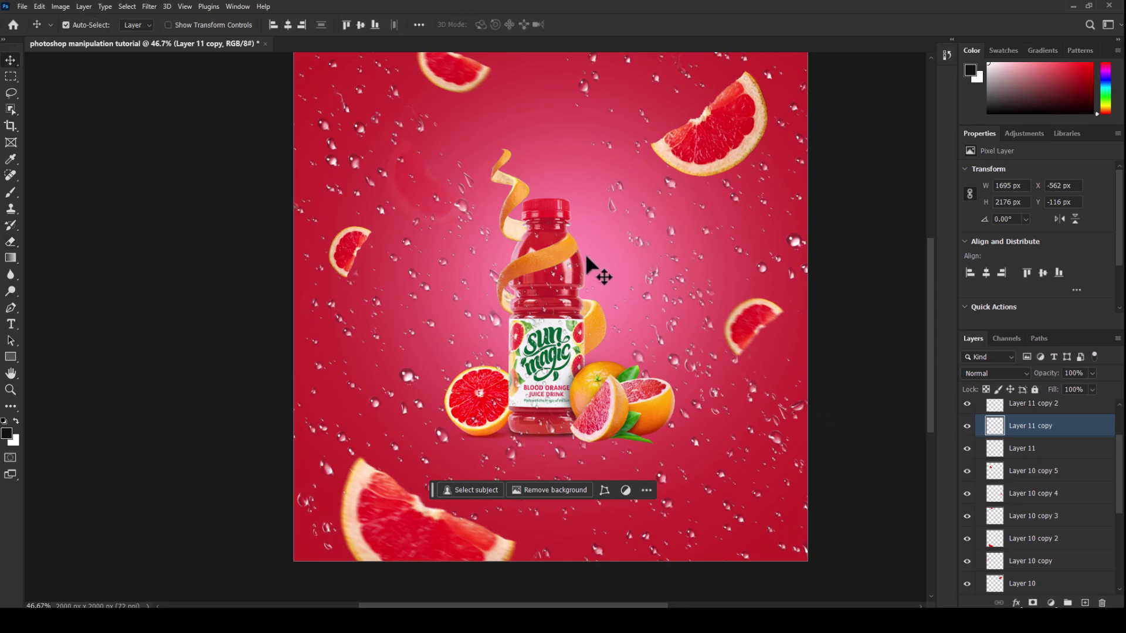
key("e")
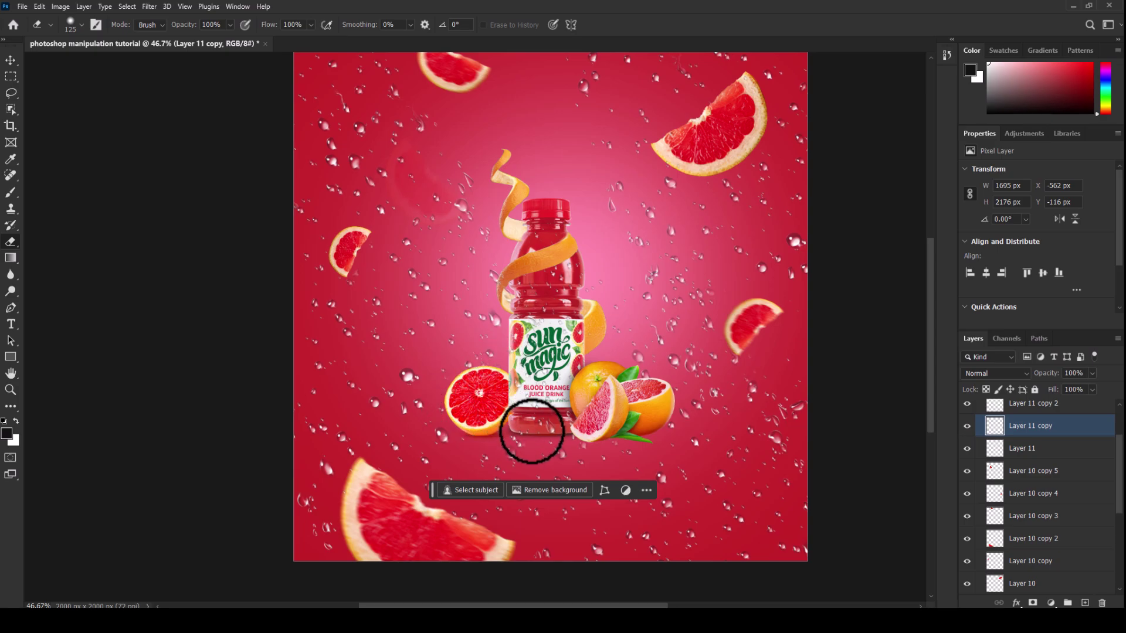
key("v")
scroll(1062, 431, "up", 2)
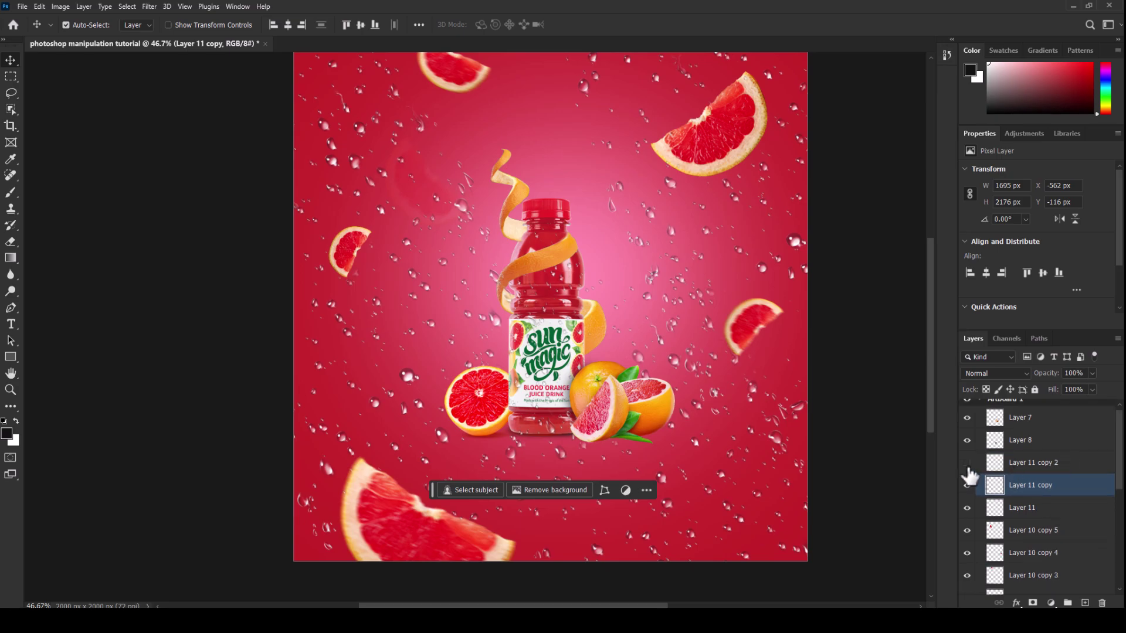
left_click(967, 463)
Select Layer 11, Layer 11 copy and Layer 11 copy 2, and lower their opacity to 79%
left_click(1057, 470)
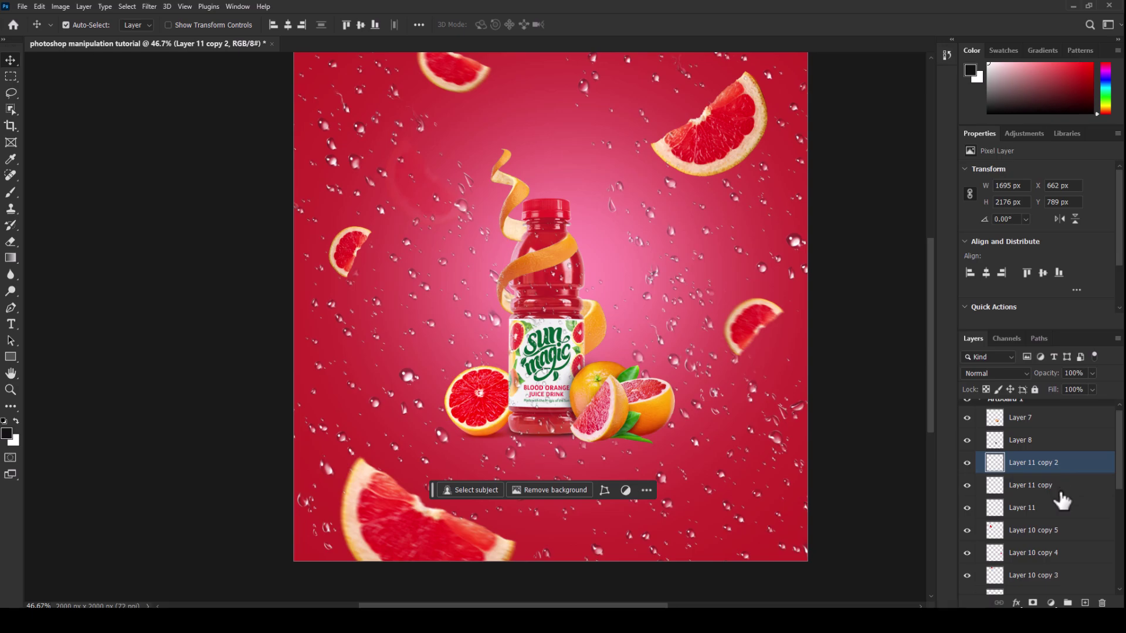
left_click(1060, 502, "shift")
left_click(1091, 374)
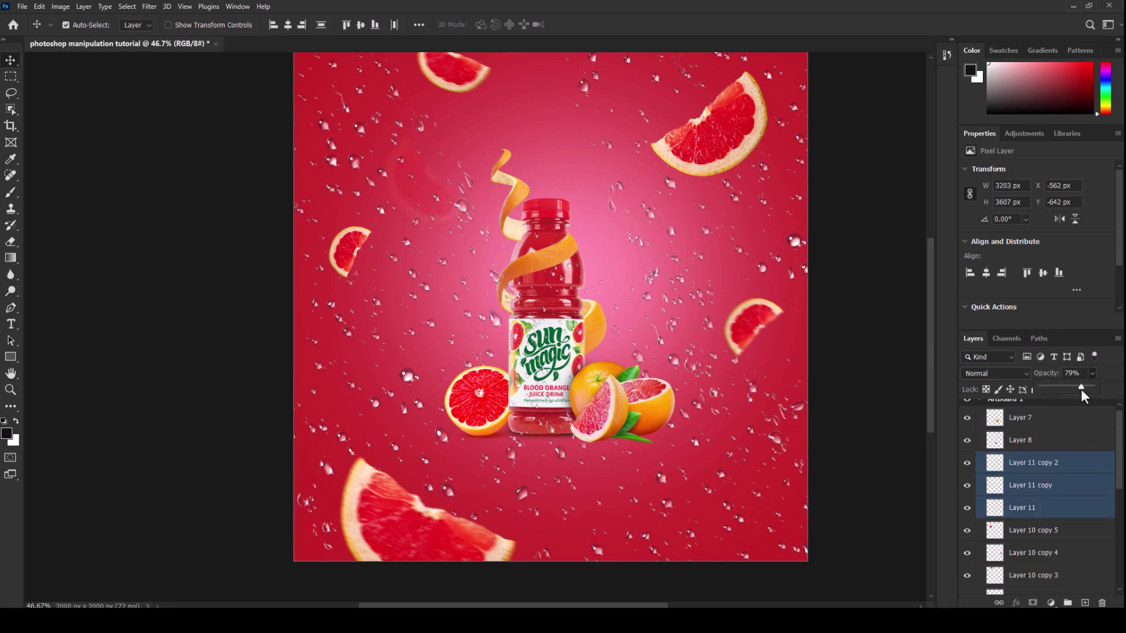